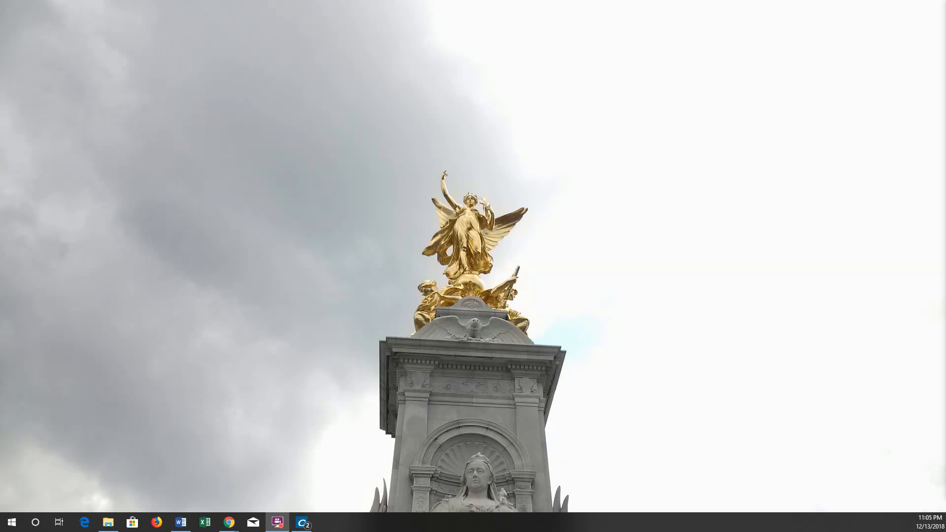
Launch Google Earth Pro and maximize its window
left_click(12, 522)
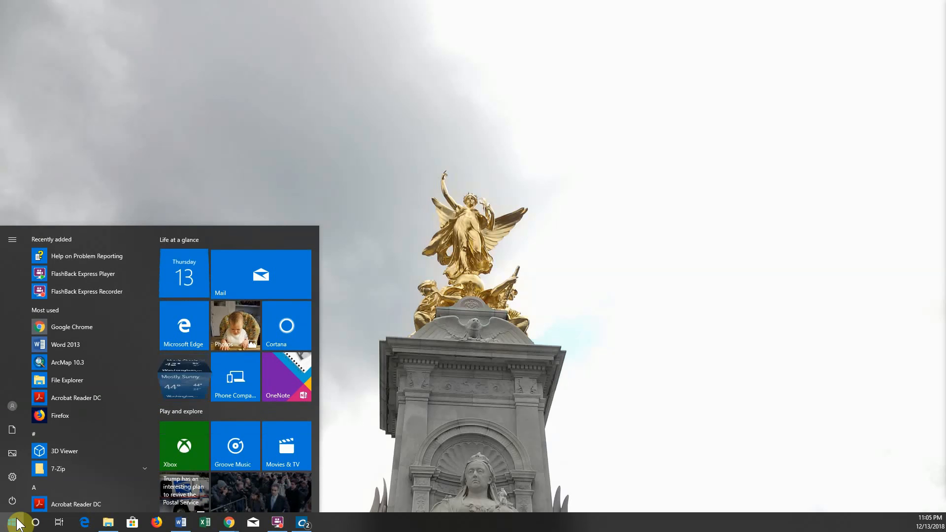
type("g")
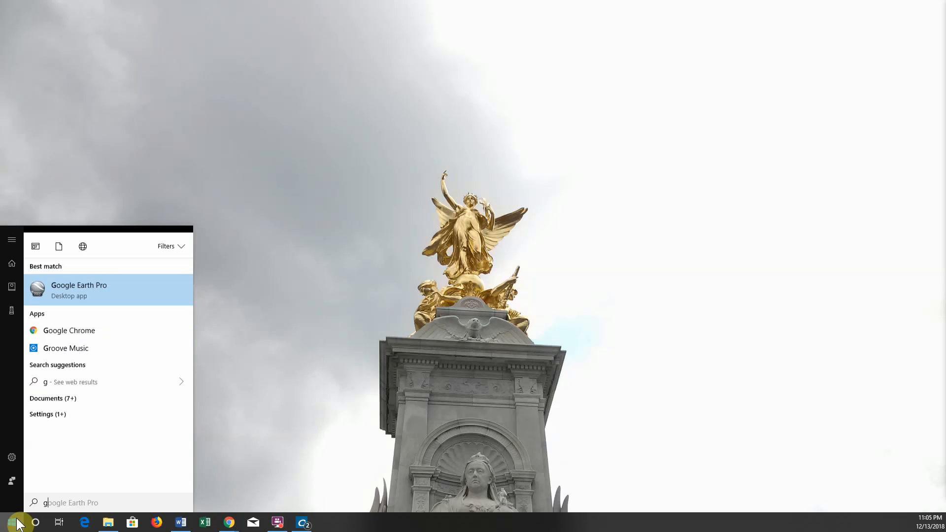
type("oo")
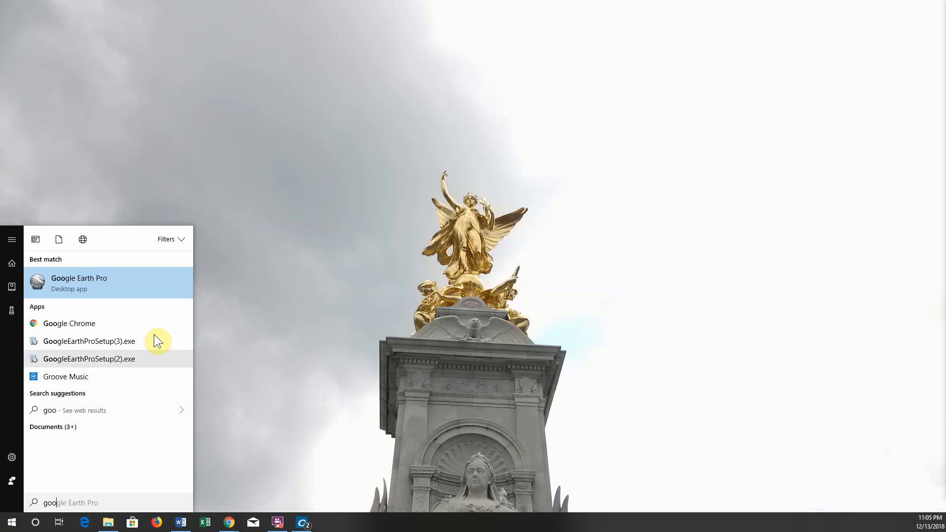
left_click(109, 286)
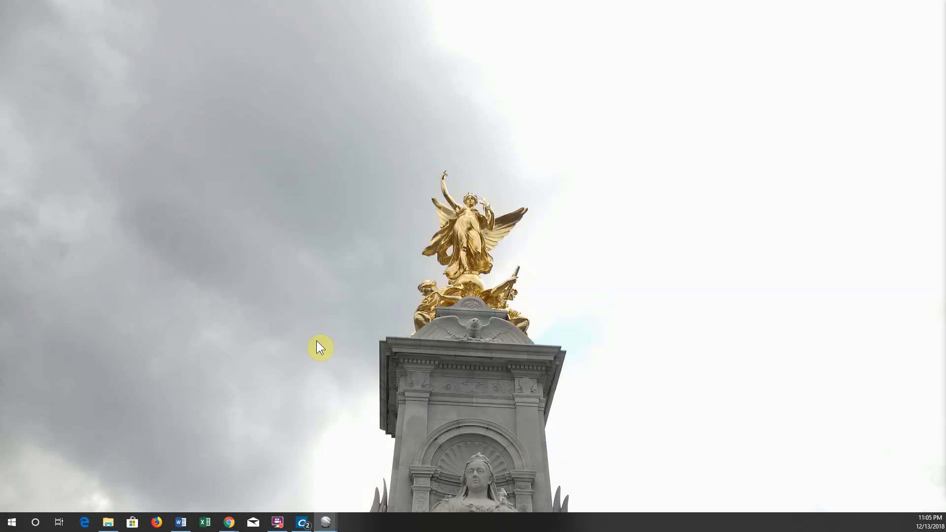
left_click(463, 274)
left_click_drag(393, 121, 421, 99)
left_click_drag(0, 133, 611, 87)
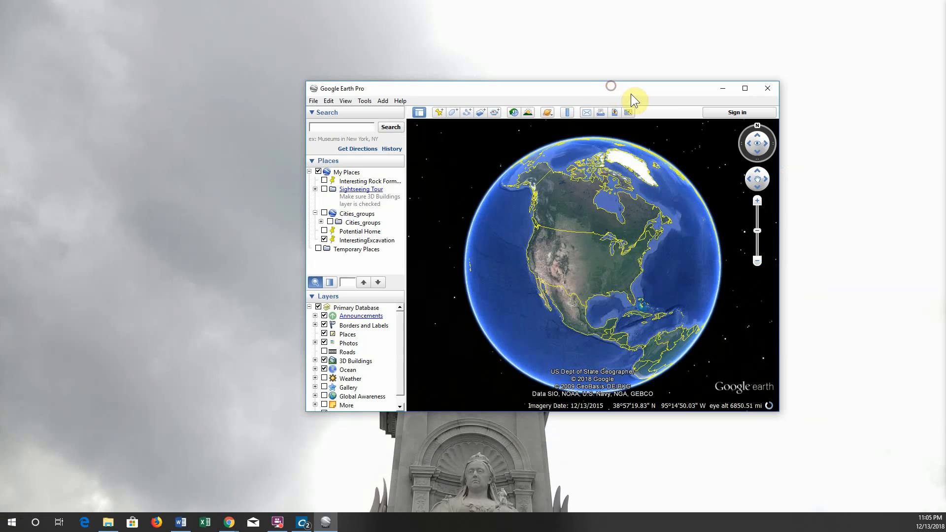
left_click(746, 88)
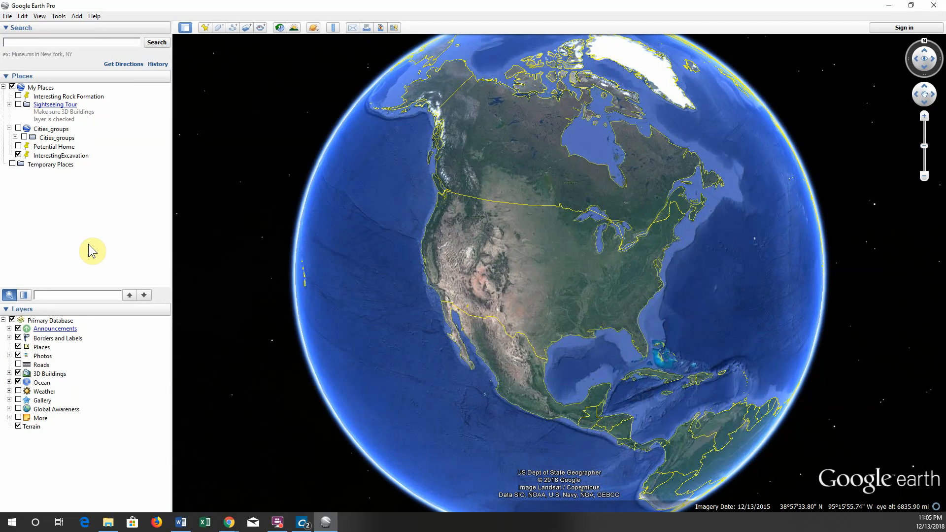
Rotate the globe and zoom in on the southwestern United States, centring the view around Arizona
left_click_drag(606, 311, 602, 209)
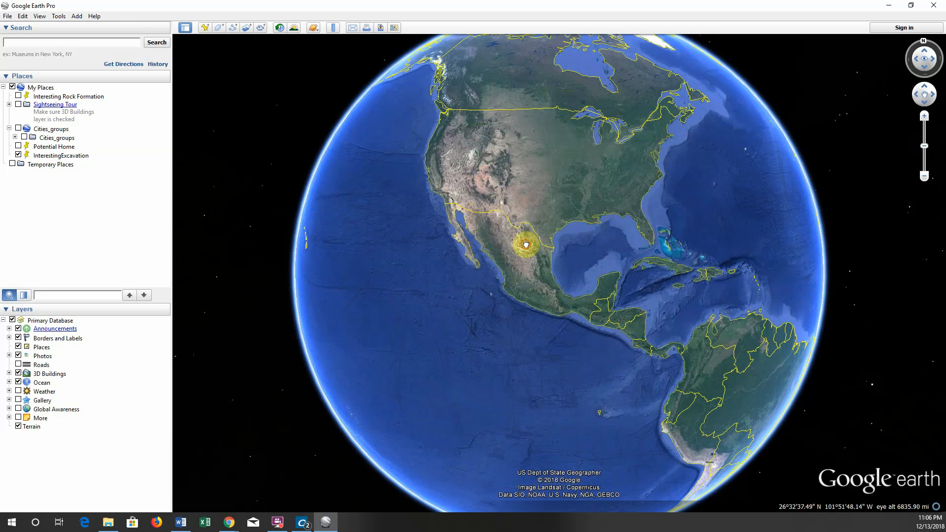
left_click_drag(524, 247, 547, 288)
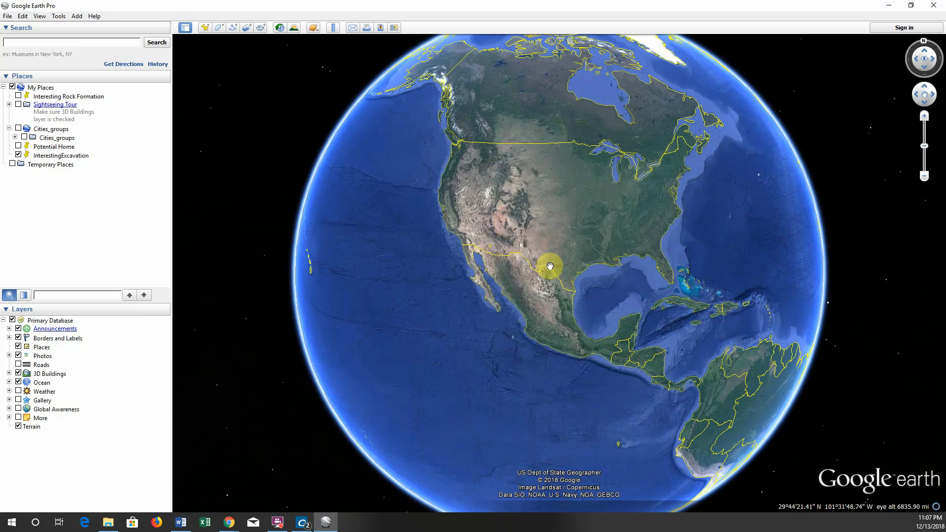
scroll(552, 266, "up", 1)
scroll(551, 265, "up", 3)
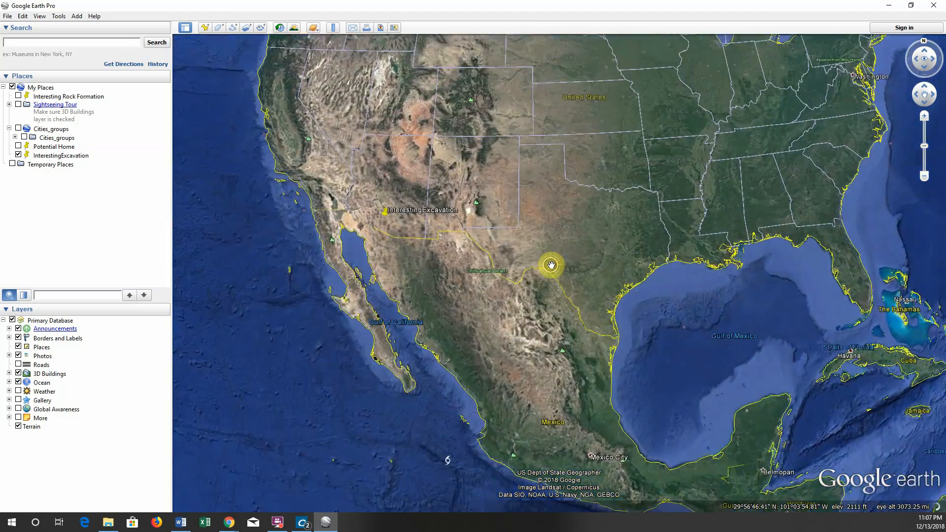
scroll(551, 265, "up", 1)
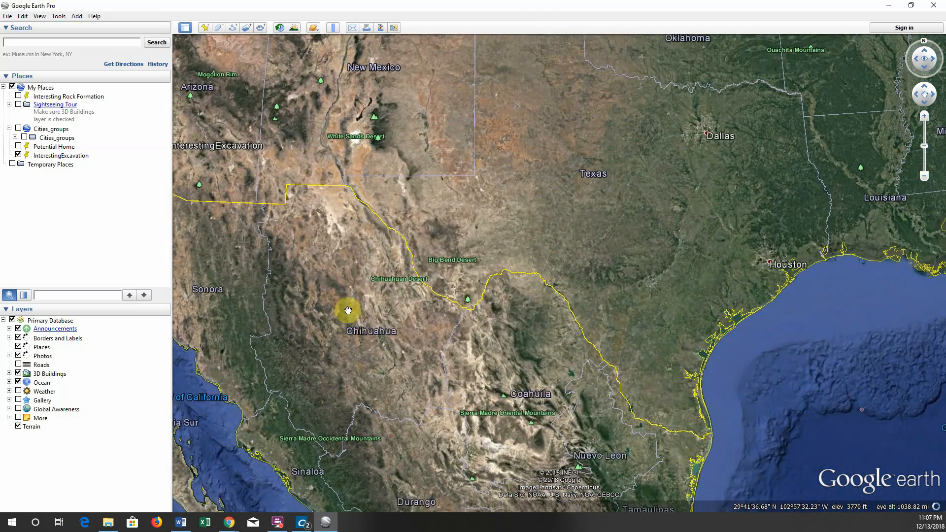
left_click_drag(238, 282, 423, 433)
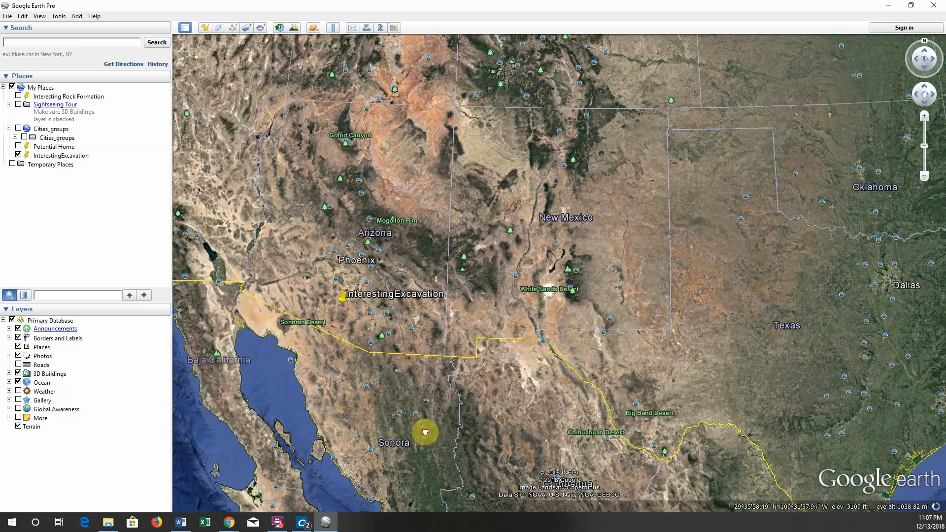
left_click_drag(335, 385, 415, 433)
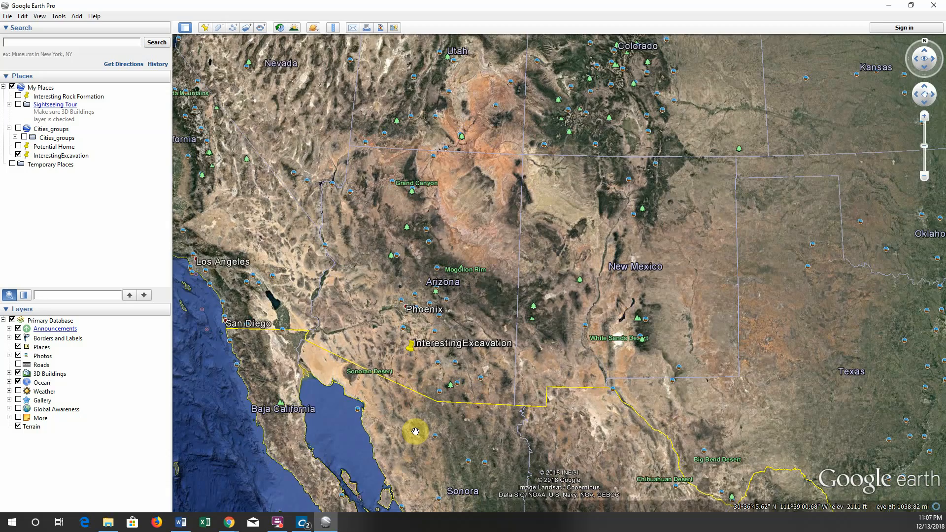
Zoom in on Tucson, framing the city's street grid and the airfield on its south side
scroll(497, 437, "up", 3)
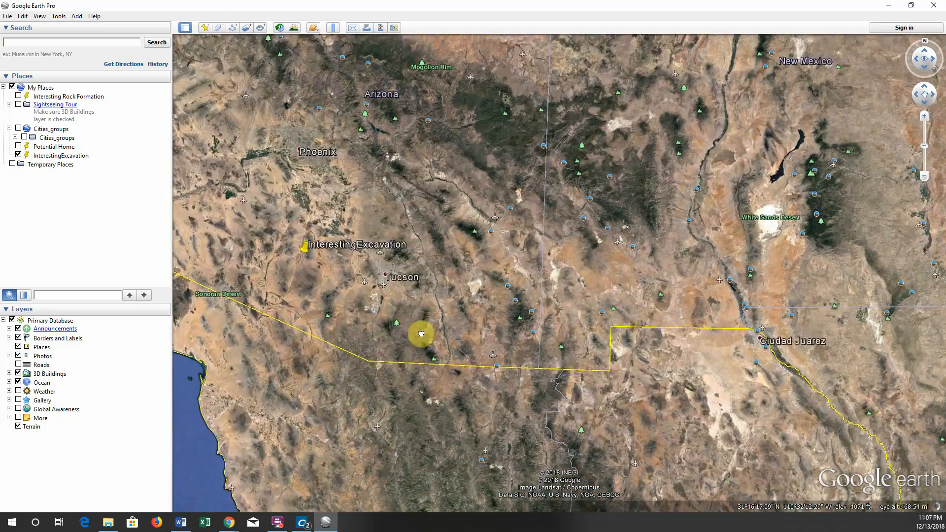
scroll(448, 405, "up", 4)
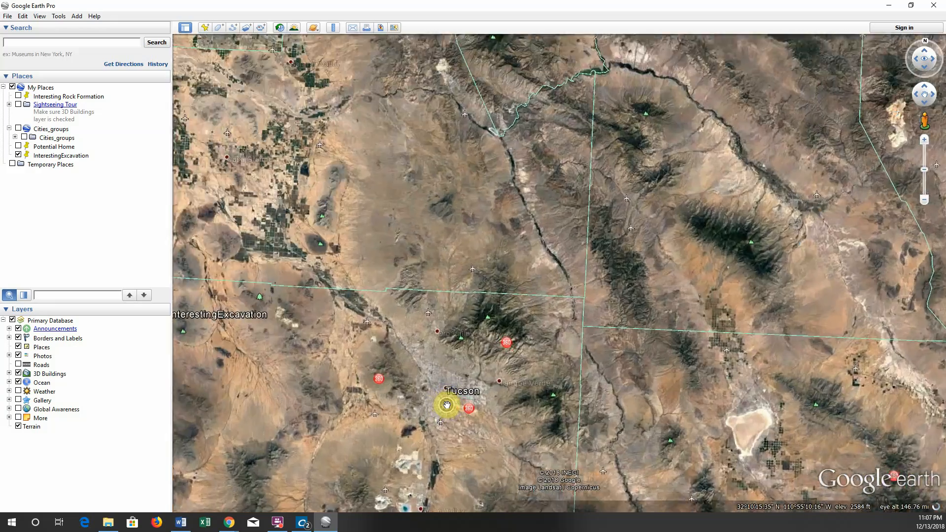
scroll(447, 405, "up", 4)
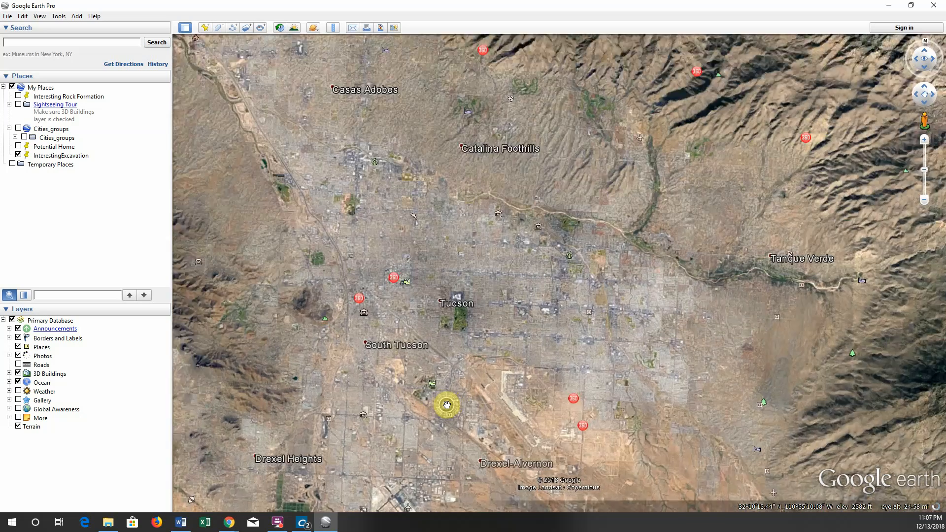
scroll(447, 405, "up", 3)
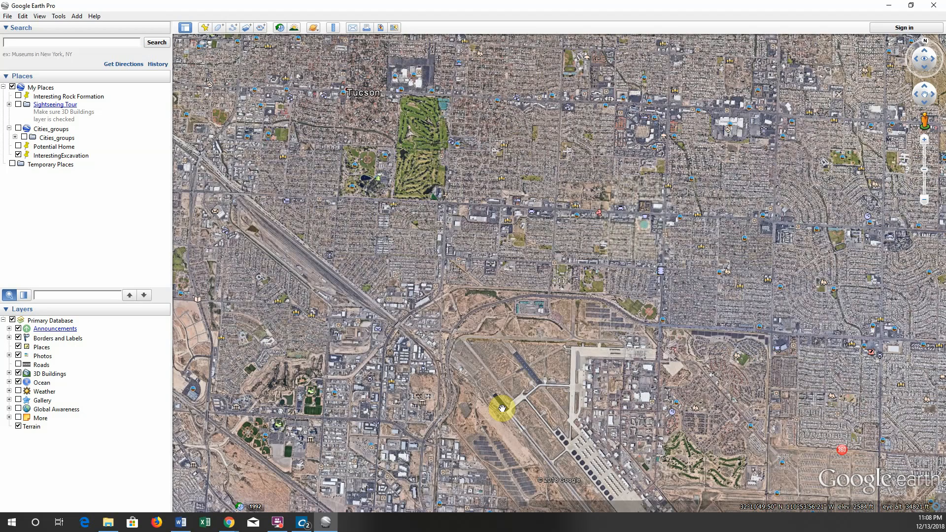
scroll(548, 260, "down", 2)
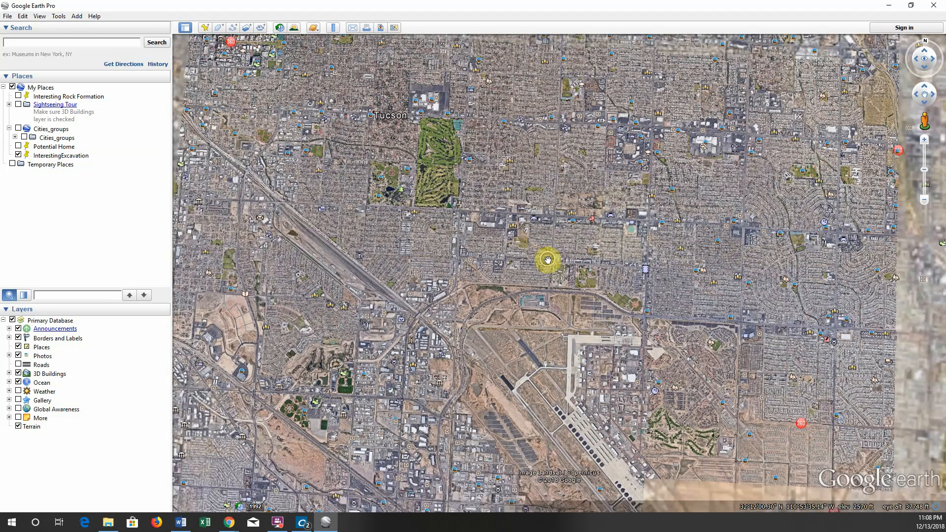
scroll(546, 260, "down", 1)
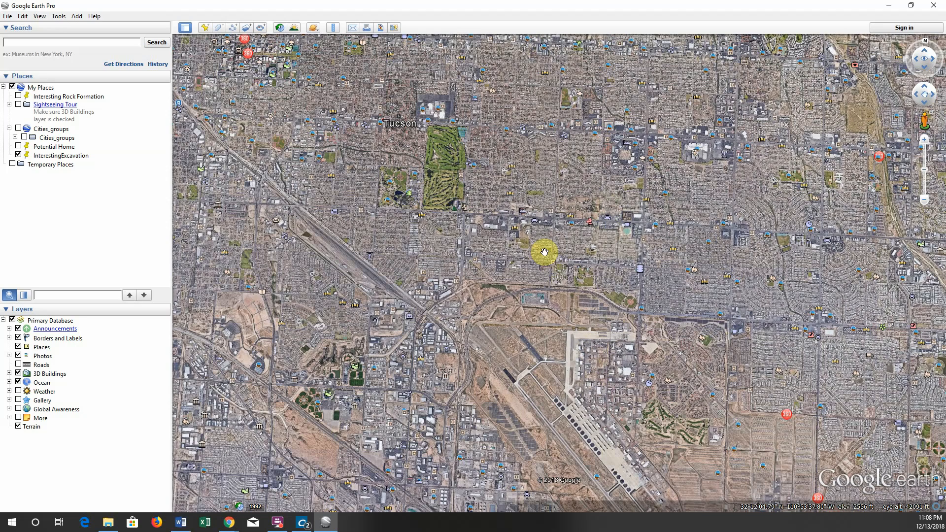
Zoom in on the park with baseball fields north of the Tucson airfield and solar panels
double_click(563, 353)
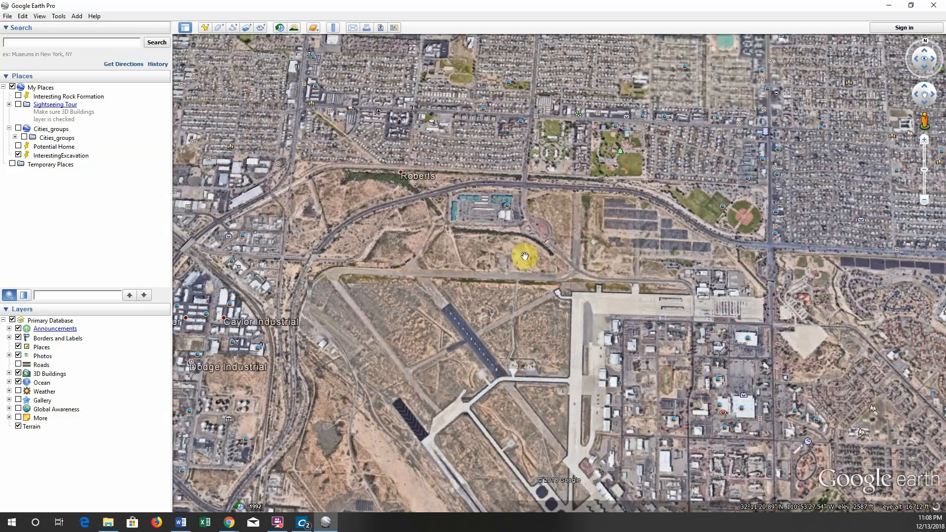
left_click_drag(524, 256, 506, 433)
double_click(553, 395)
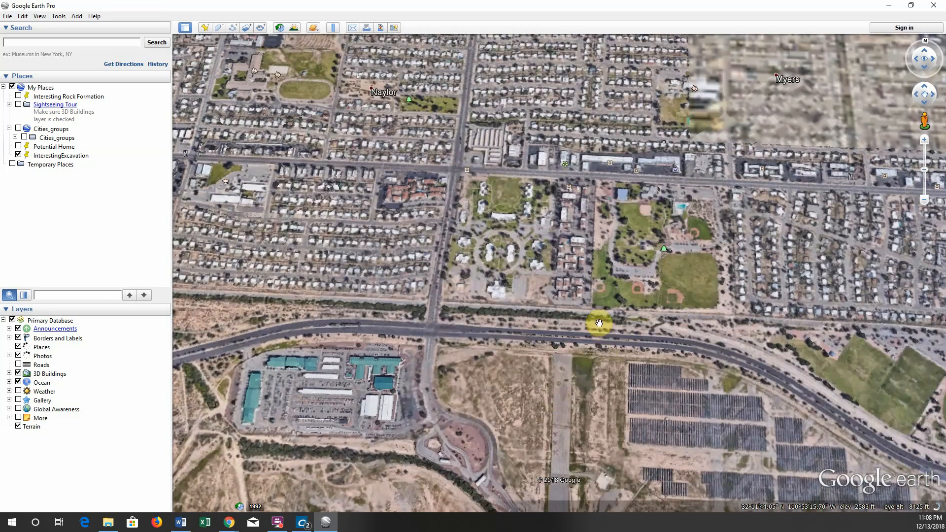
left_click_drag(593, 326, 553, 439)
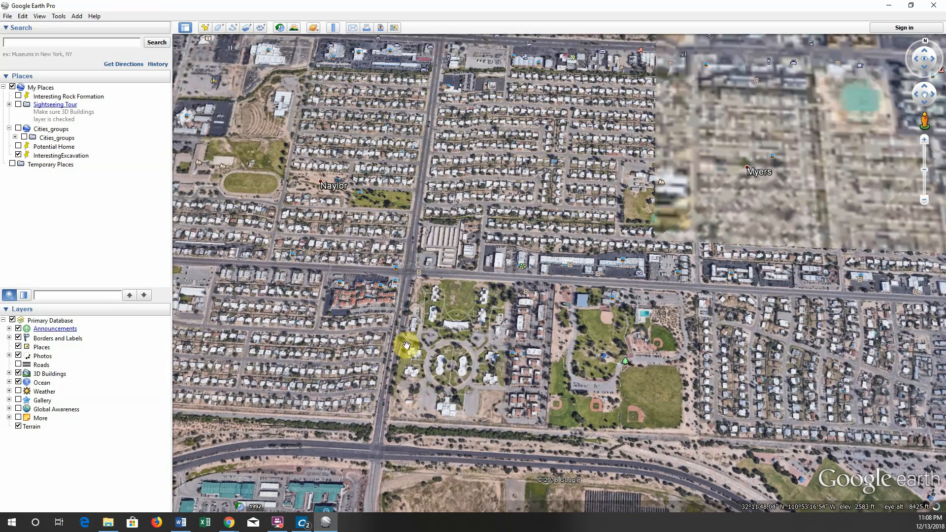
double_click(565, 382)
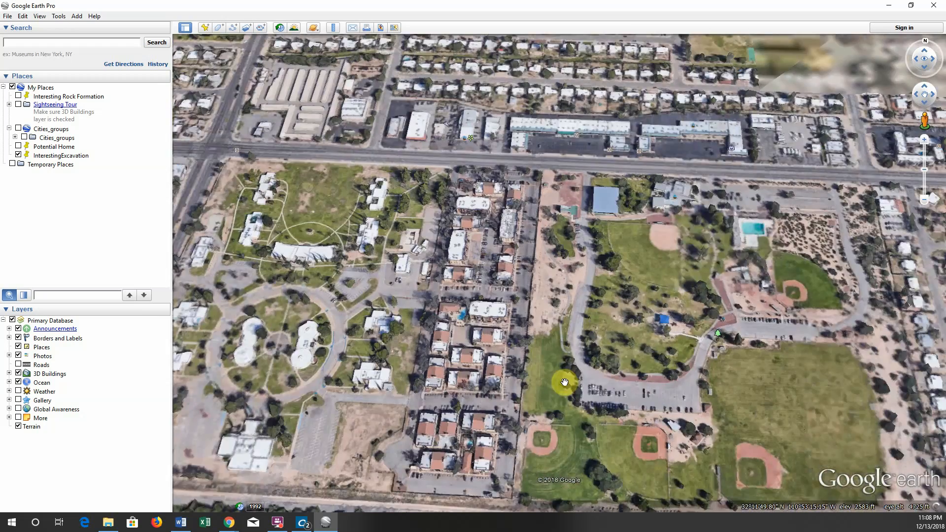
double_click(565, 379)
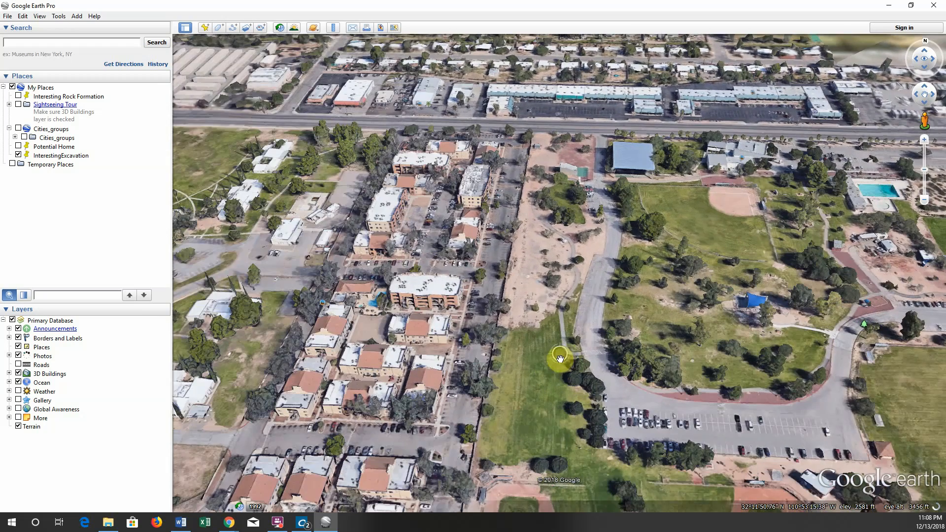
Tilt and rotate the view of the park to see it in 3D toward the horizon, and return to an overhead view
middle_click_drag(565, 254, 415, 372)
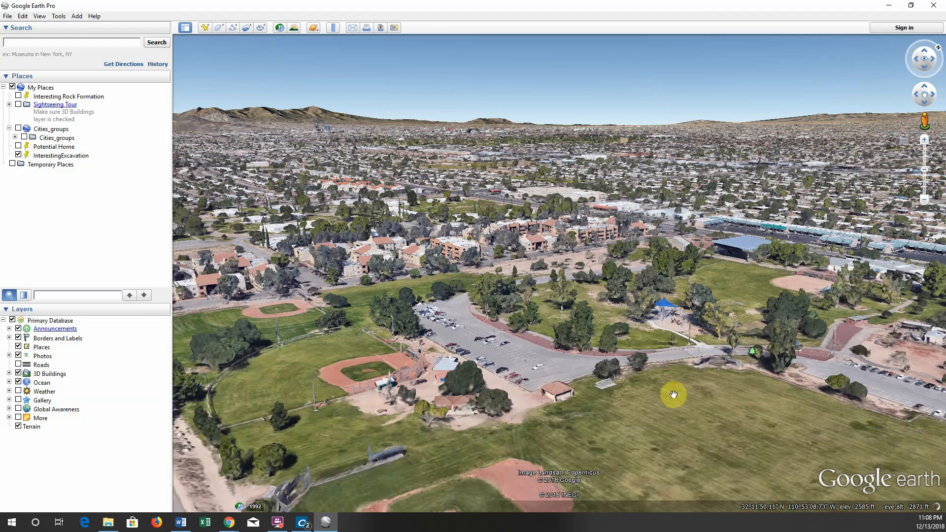
middle_click_drag(673, 380, 566, 143)
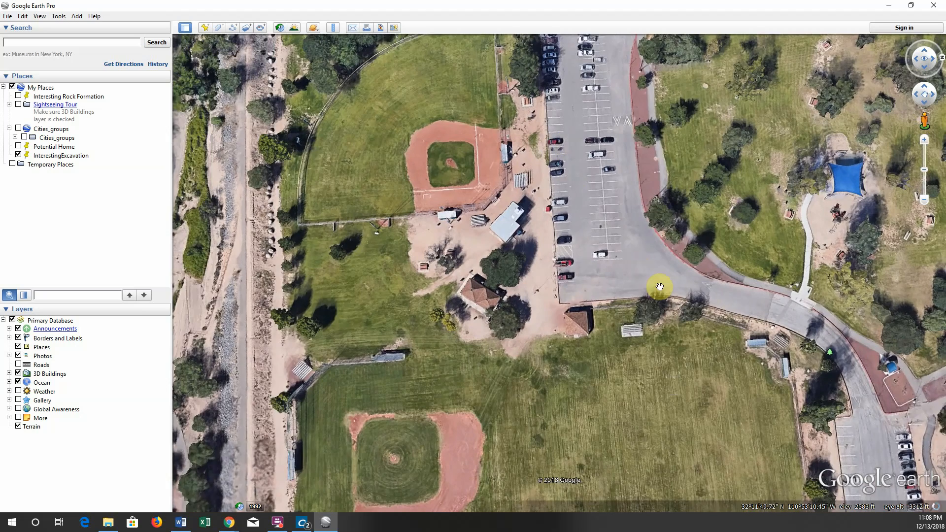
left_click_drag(646, 363, 541, 319)
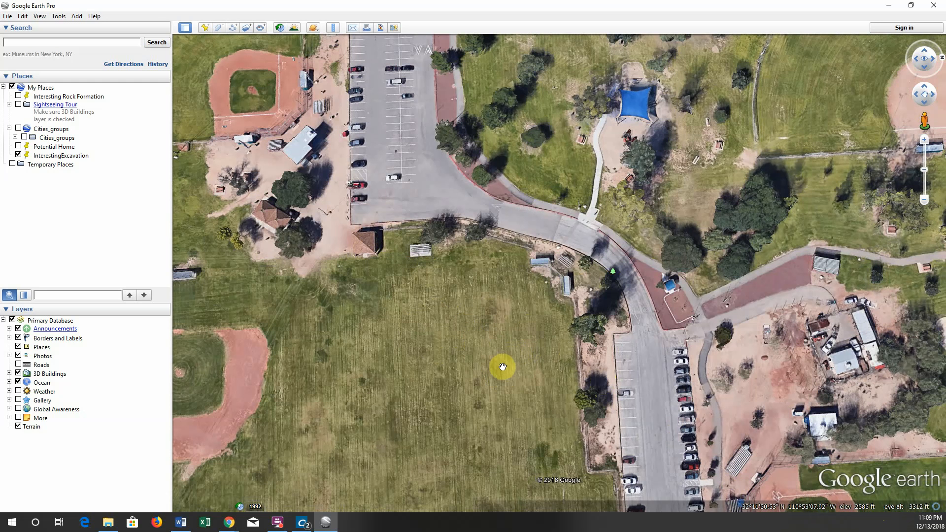
Move the overhead view from the park to the residential blocks beyond the long commercial strip across the road
scroll(503, 366, "down", 2)
scroll(503, 366, "down", 3)
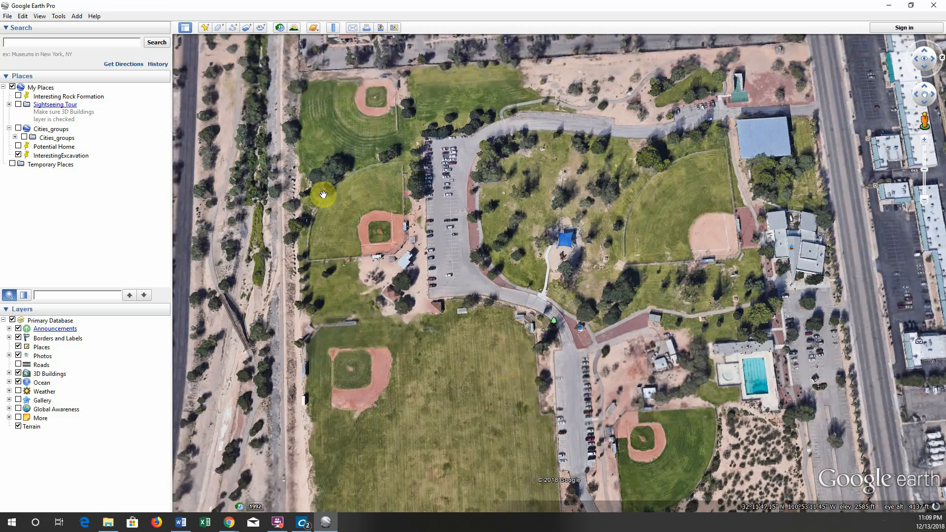
left_click_drag(697, 415, 395, 446)
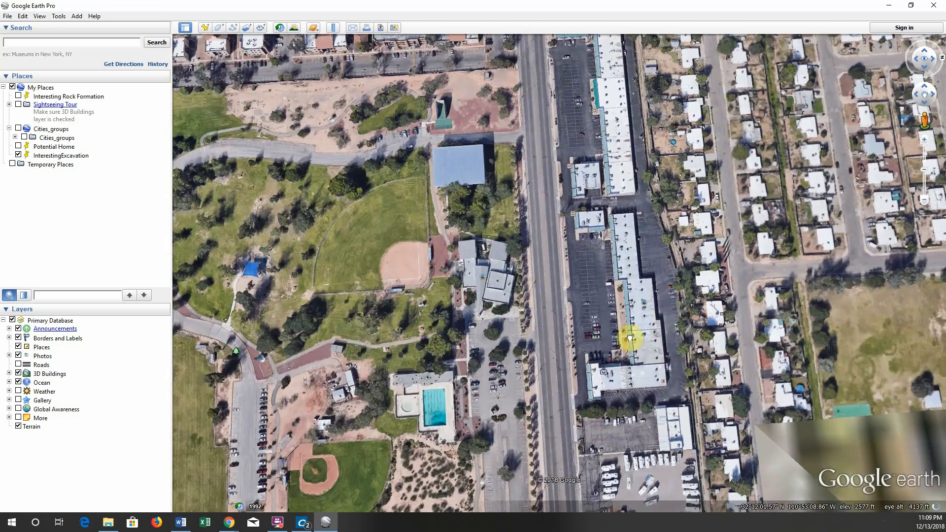
left_click_drag(630, 333, 469, 395)
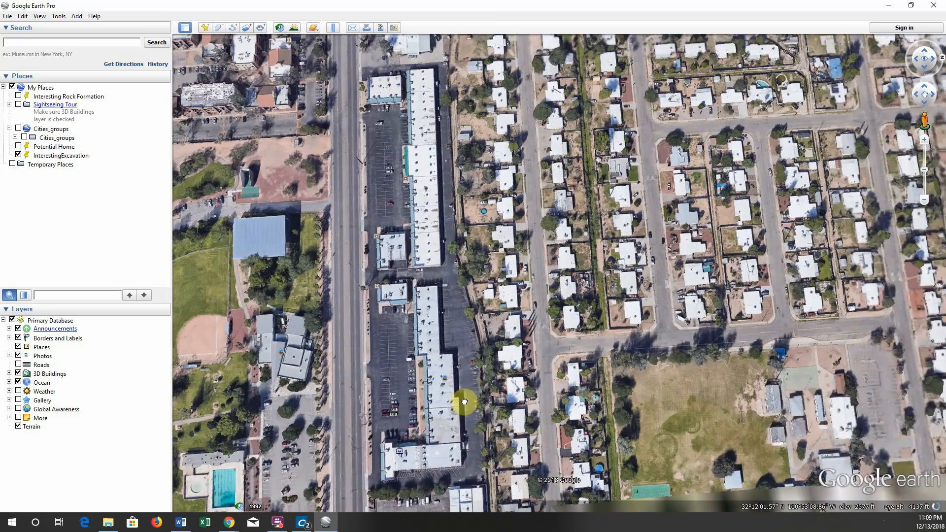
scroll(549, 328, "up", 1)
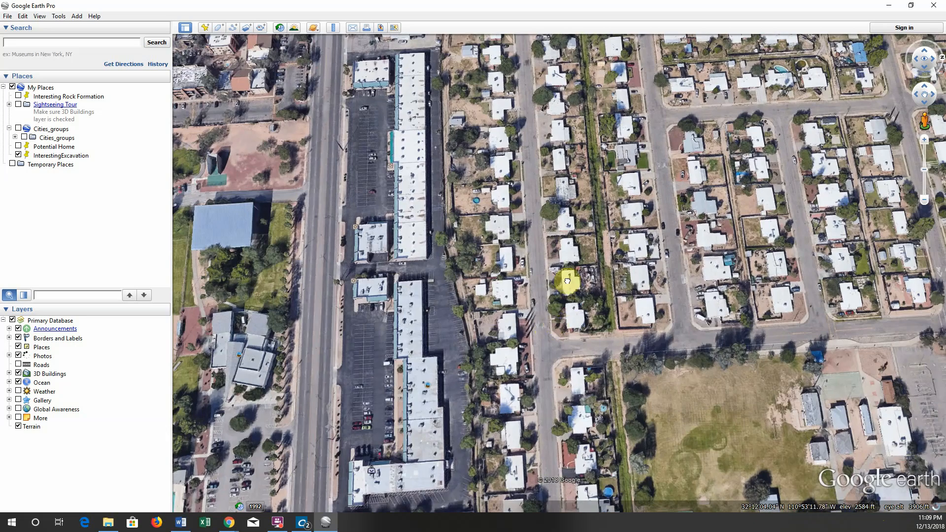
left_click_drag(568, 281, 503, 450)
middle_click_drag(598, 241, 587, 201)
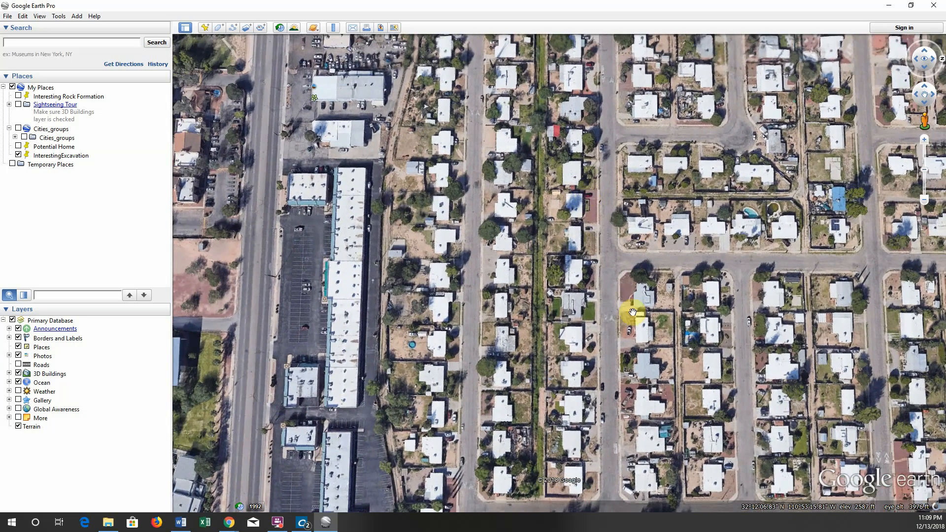
left_click_drag(630, 313, 571, 351)
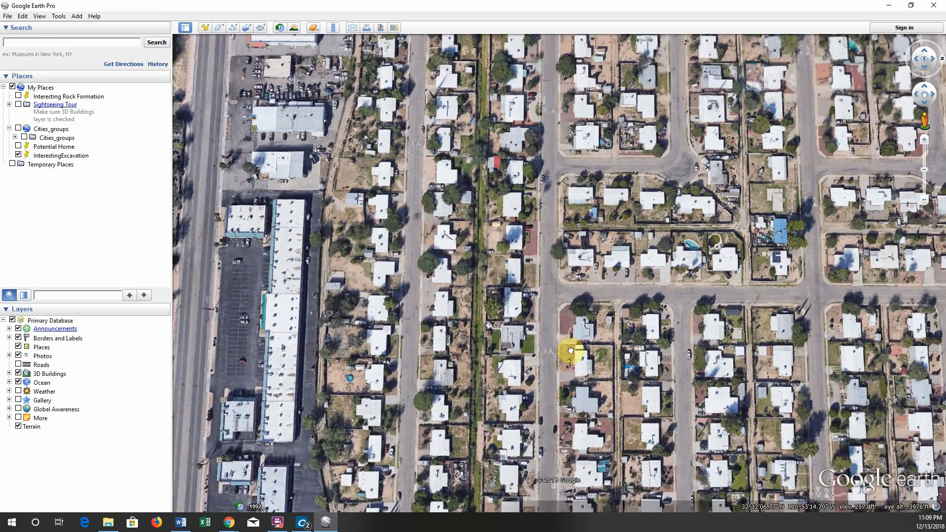
Display the 1992 historical imagery of the neighborhood, close the time slider, and zoom out slightly
left_click(249, 508)
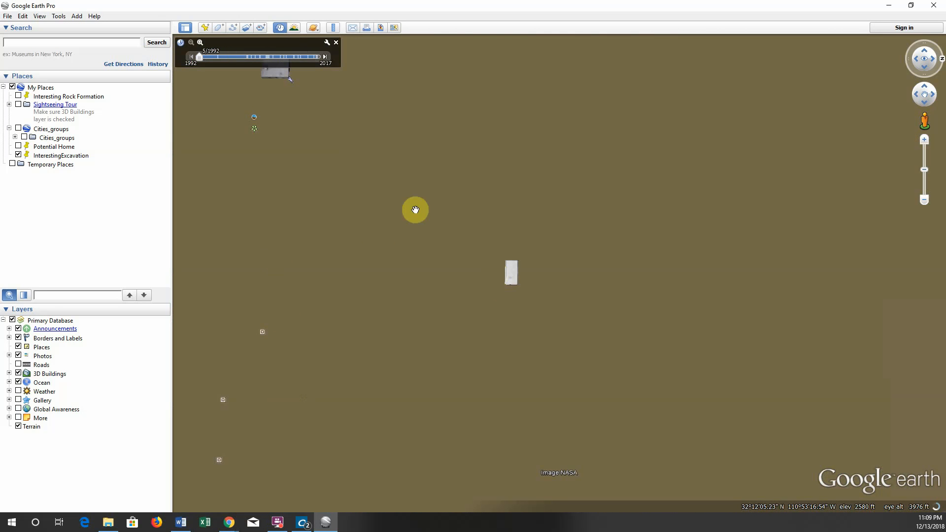
left_click(336, 43)
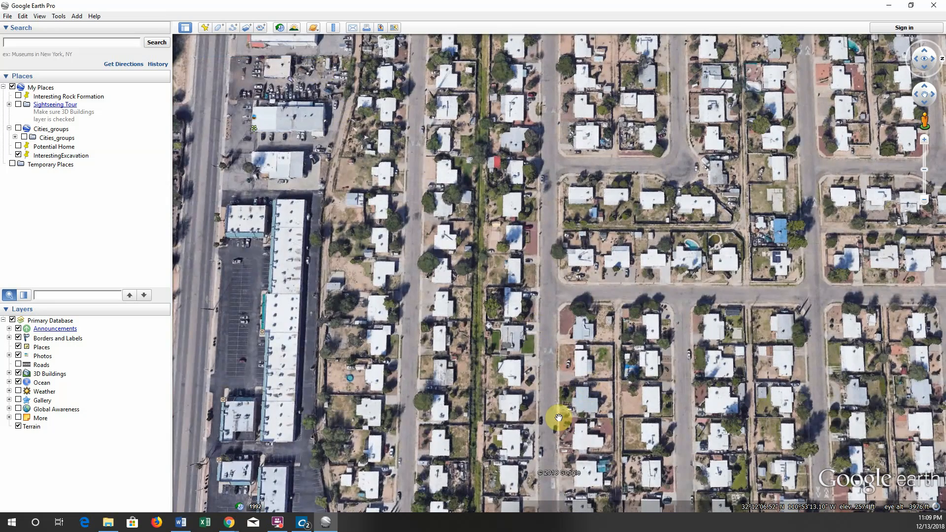
scroll(558, 418, "down", 2)
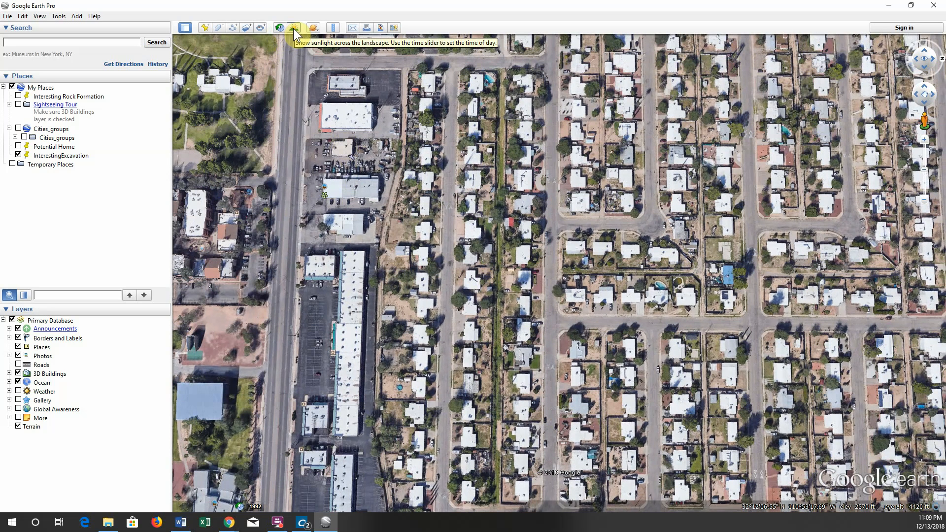
Switch the view from Earth to the Moon, log in with the prefilled username, and dismiss the start-up tip
left_click(318, 29)
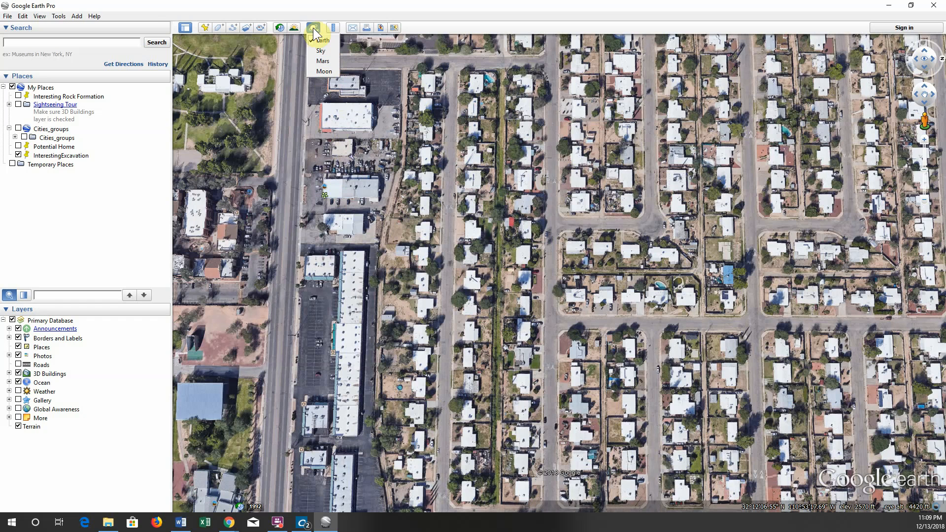
left_click(323, 72)
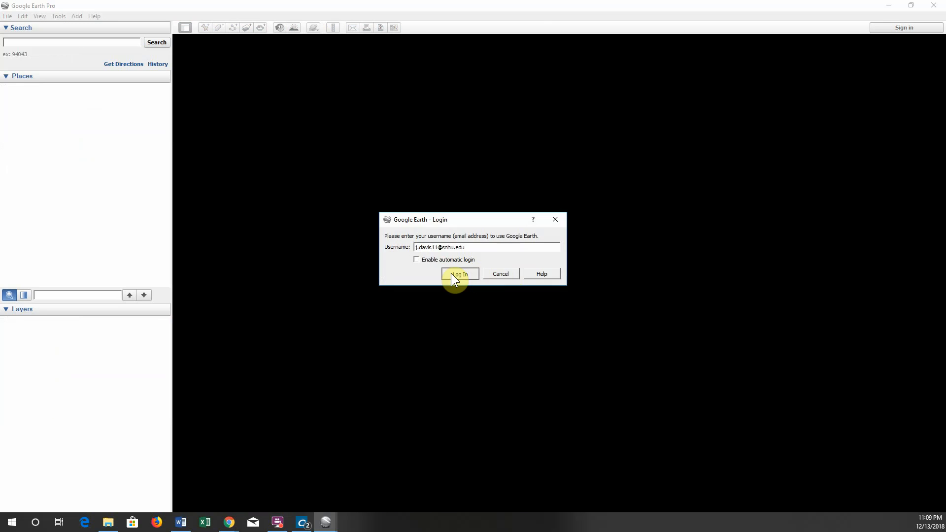
left_click(453, 274)
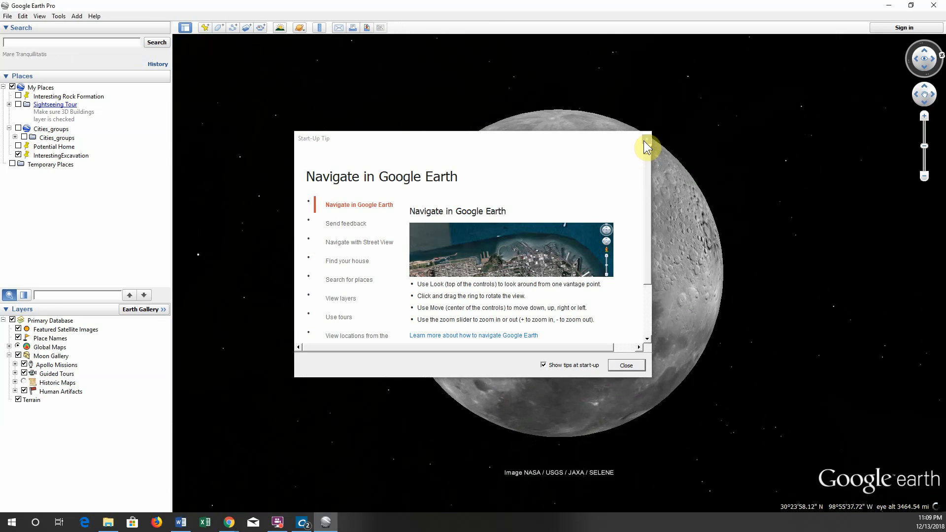
left_click(644, 141)
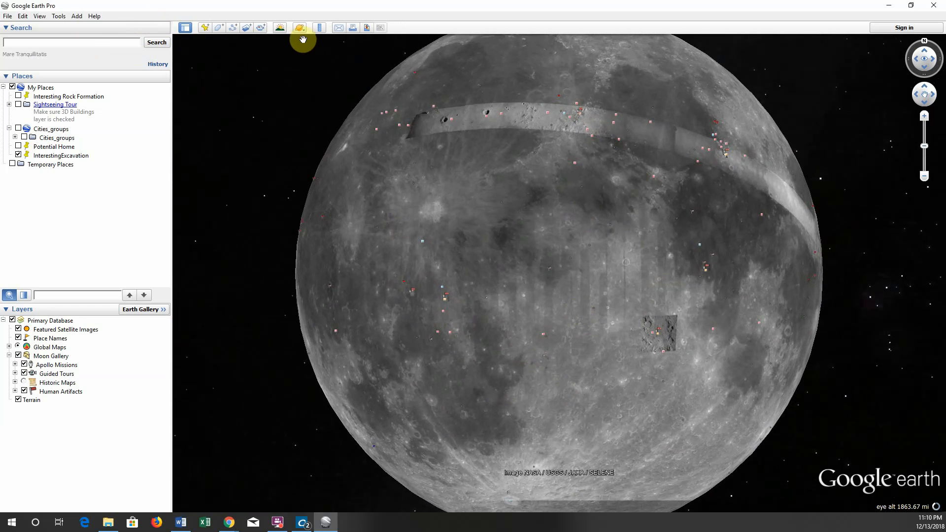
Switch the view back to Earth, log in with the prefilled username, and dismiss the start-up tip and new-version notice
left_click(303, 32)
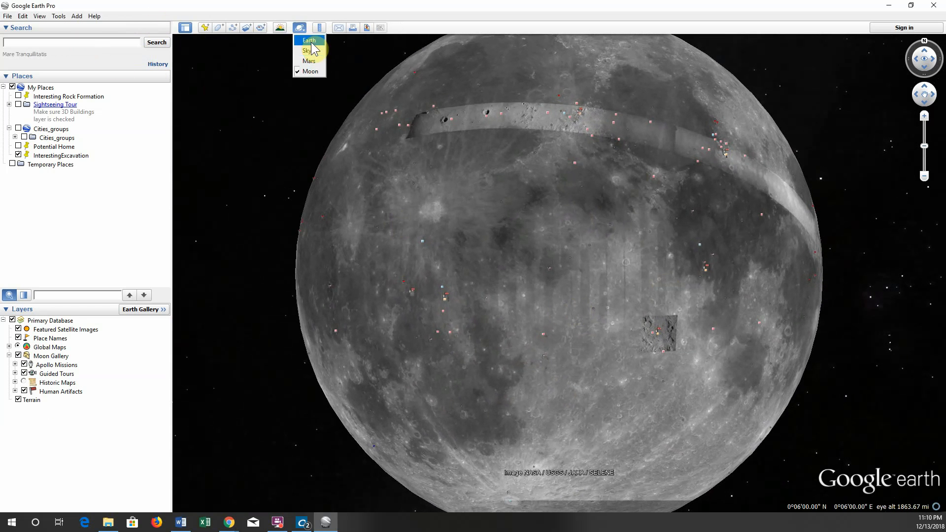
left_click(309, 37)
left_click(458, 274)
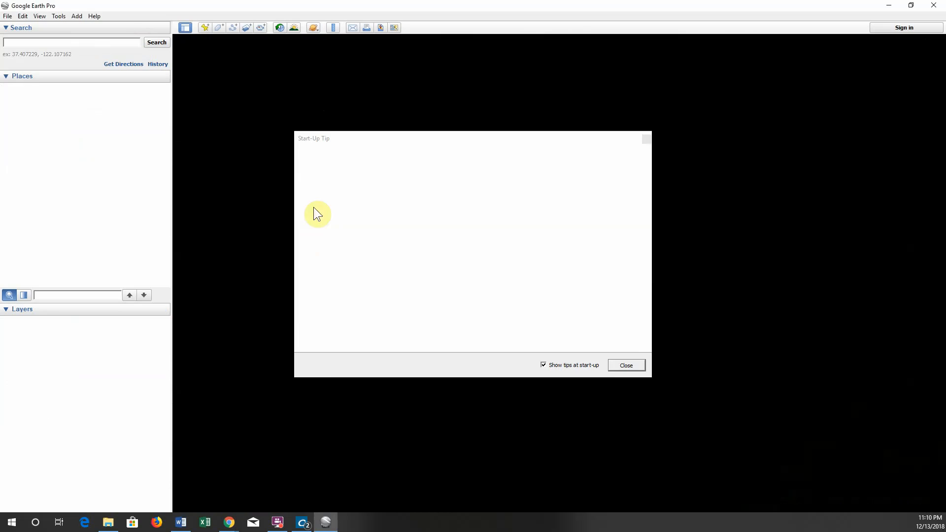
left_click(648, 143)
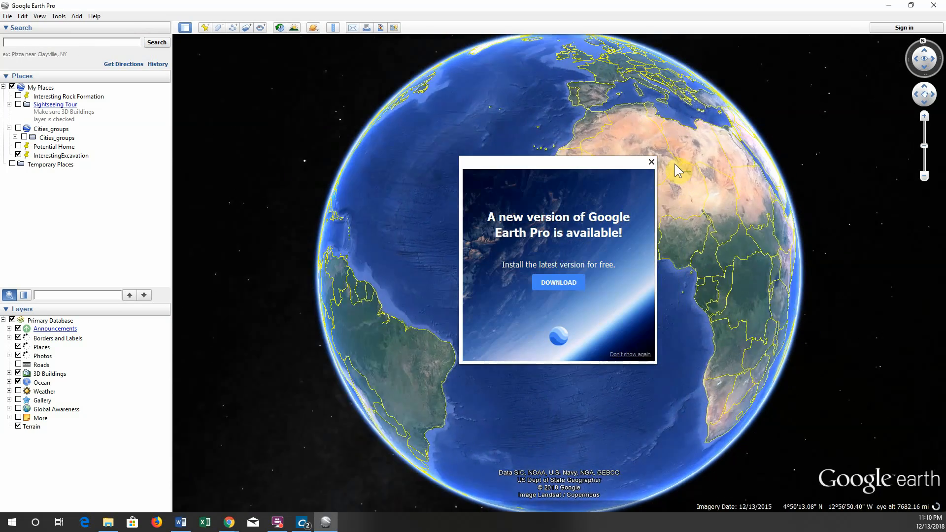
left_click(652, 161)
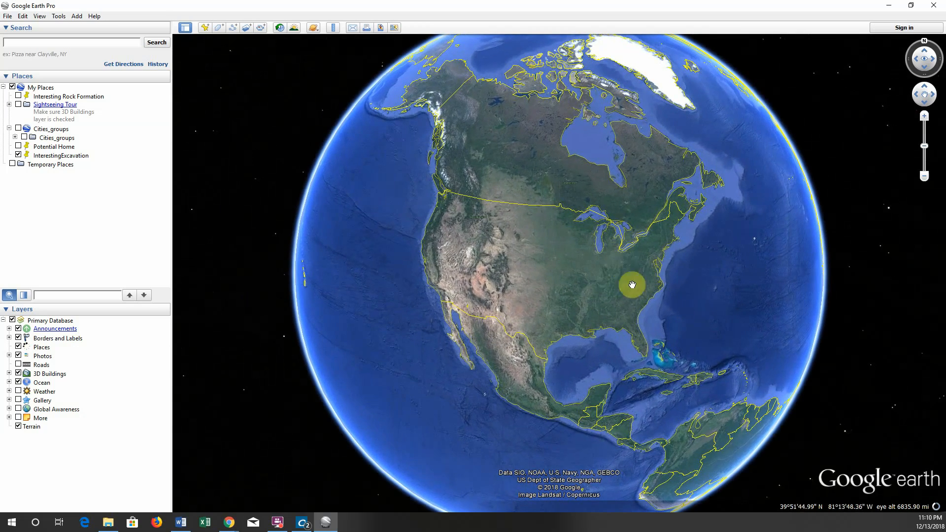
Rotate the globe around North America and zoom in on the southwestern United States and northern Mexico
left_click_drag(634, 296, 599, 141)
left_click_drag(738, 332, 764, 247)
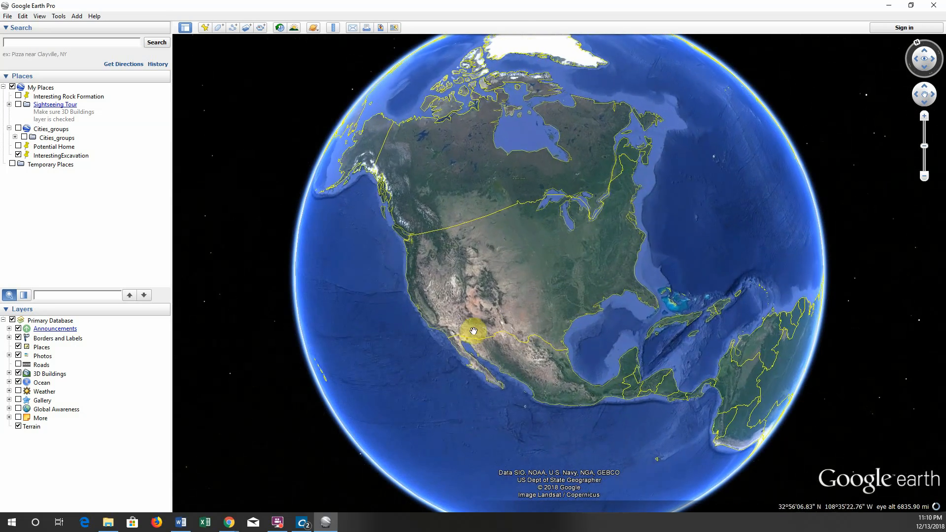
scroll(498, 331, "up", 2)
scroll(498, 332, "up", 5)
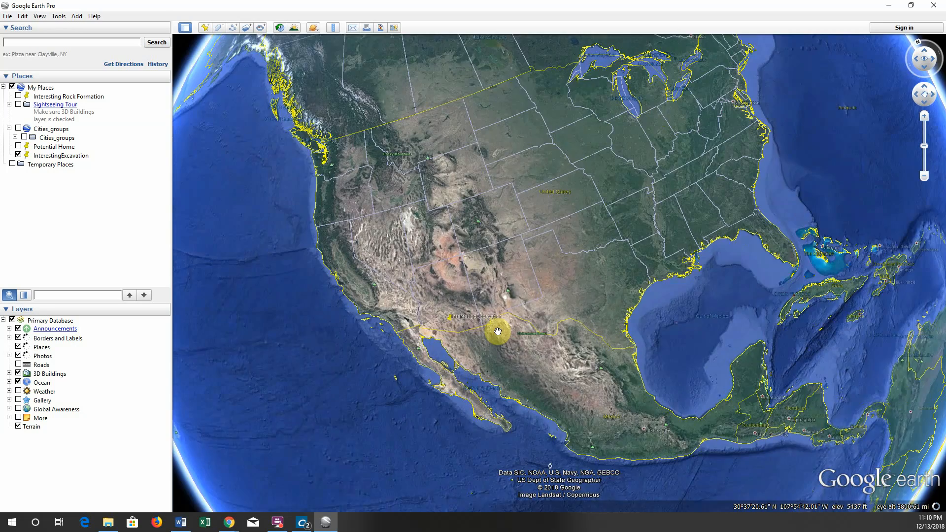
scroll(522, 336, "down", 3)
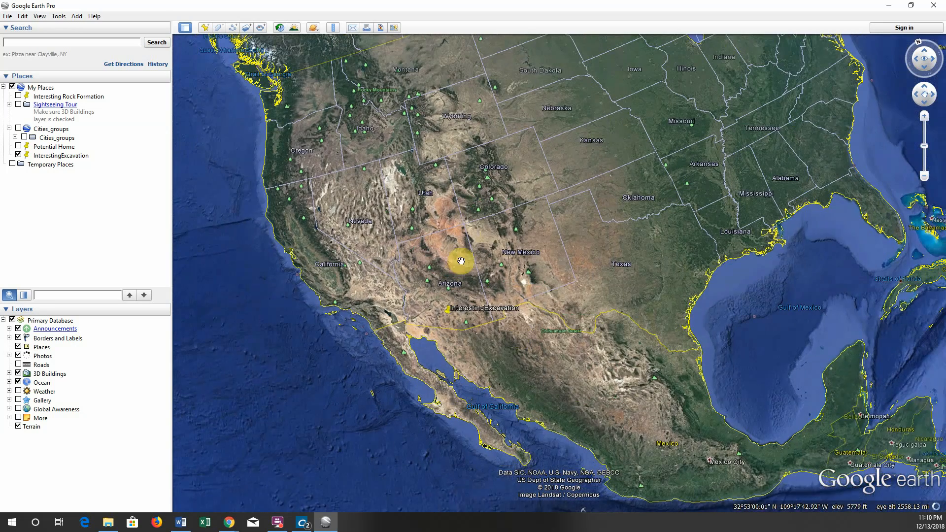
Tilt the view toward the horizon over northern Mexico, zoom in to the Río Primero area, and rotate around it
middle_click_drag(501, 222, 431, 427)
scroll(468, 311, "up", 6)
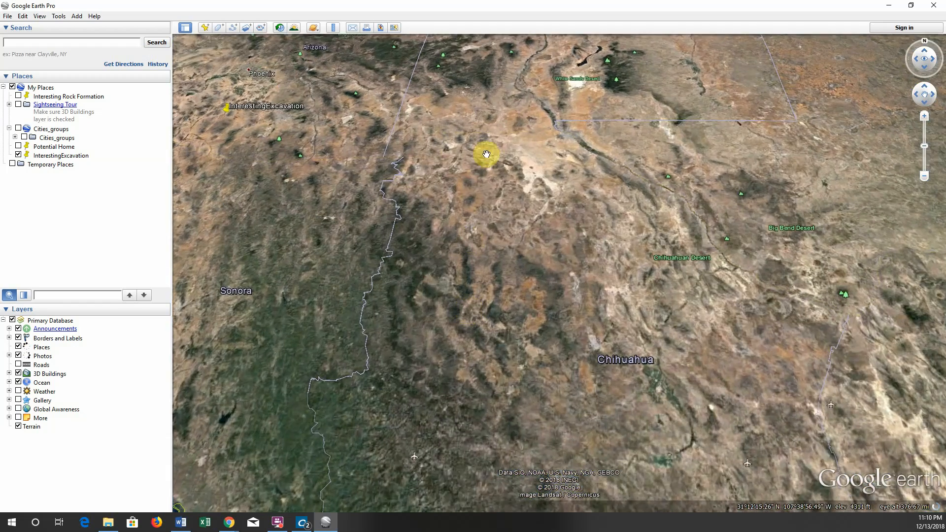
middle_click_drag(486, 154, 457, 276)
scroll(579, 285, "up", 5)
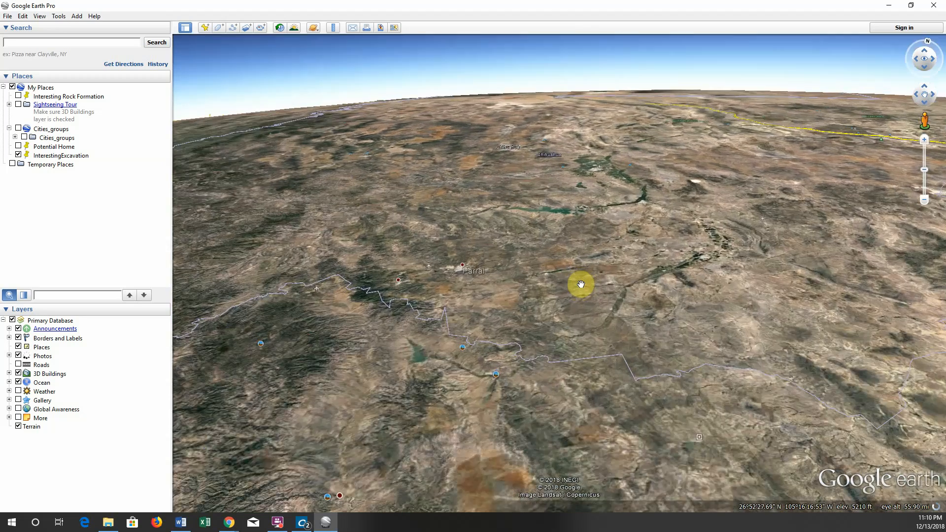
scroll(581, 285, "up", 4)
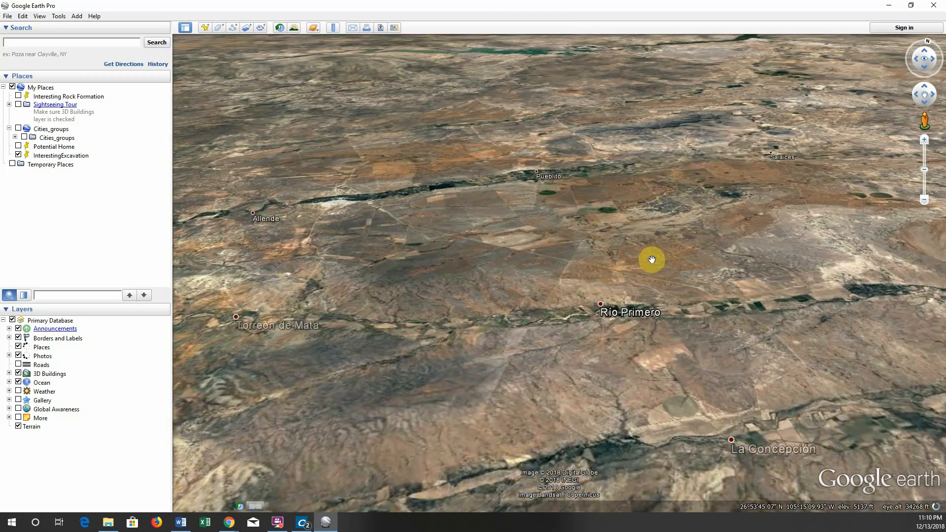
middle_click_drag(652, 260, 544, 352)
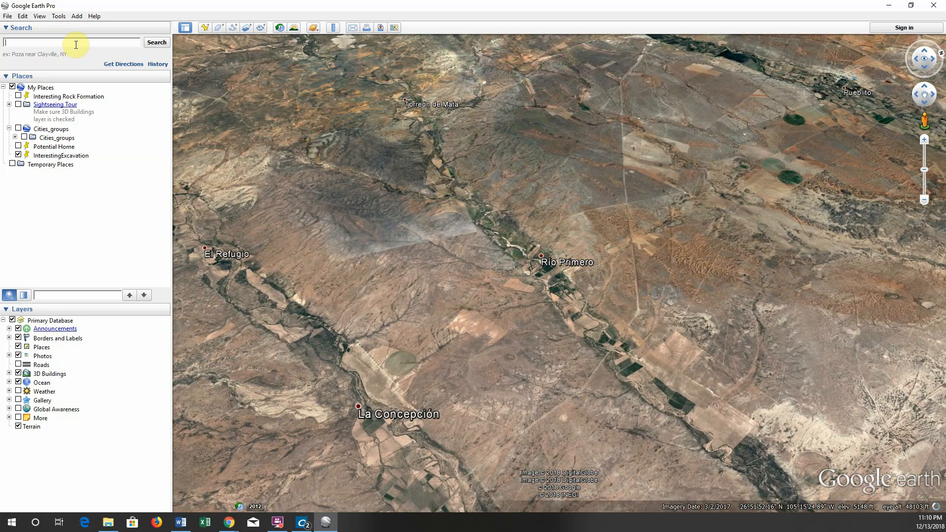
Search for the suggested place Paris, France and fly to it
left_click(75, 45)
type("paris, France")
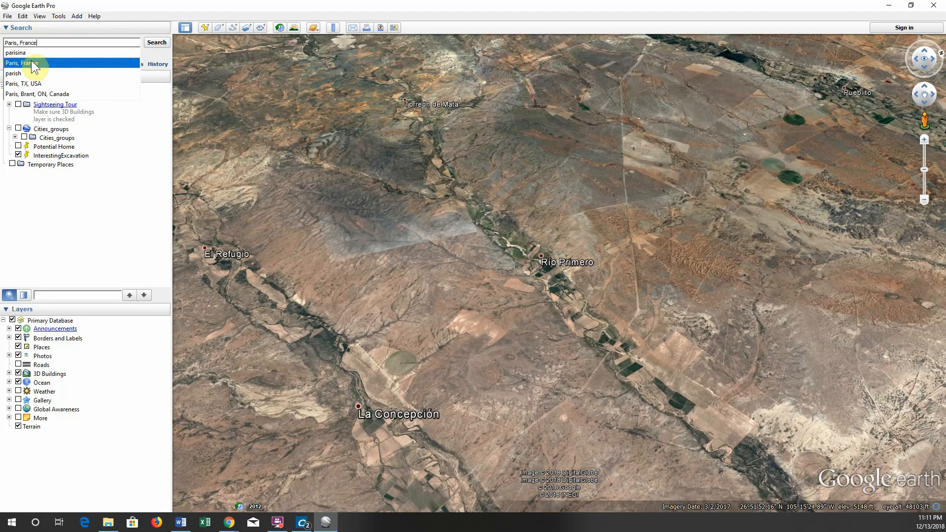
left_click(33, 67)
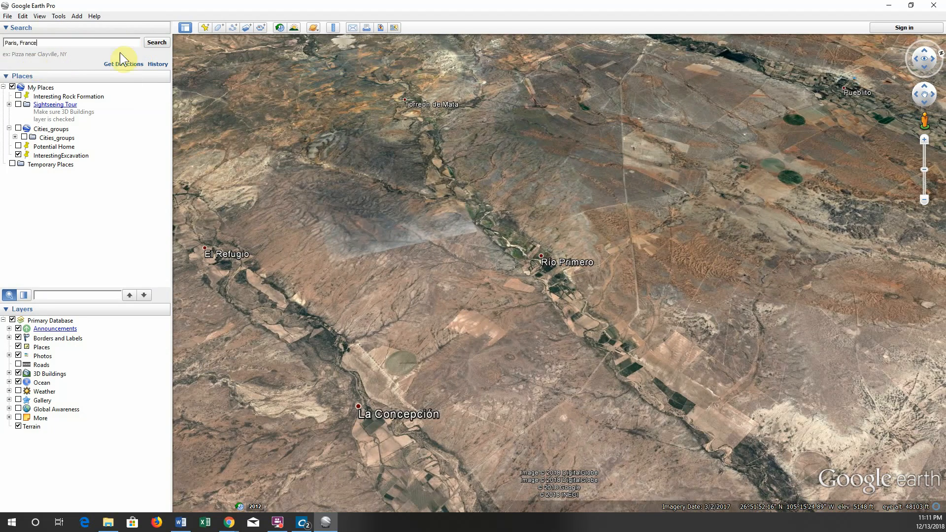
left_click(150, 42)
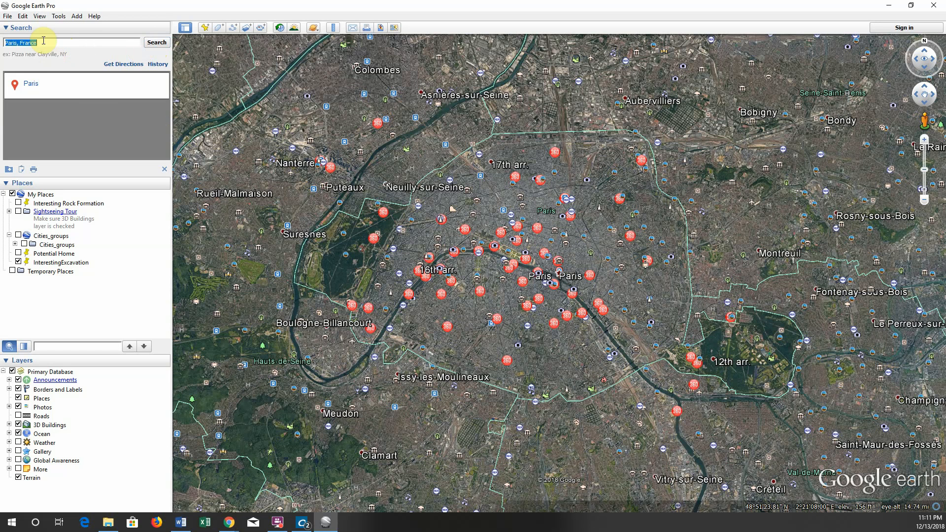
Replace the search text with New York, NY, USA and try to fly there, running the search again
type("e")
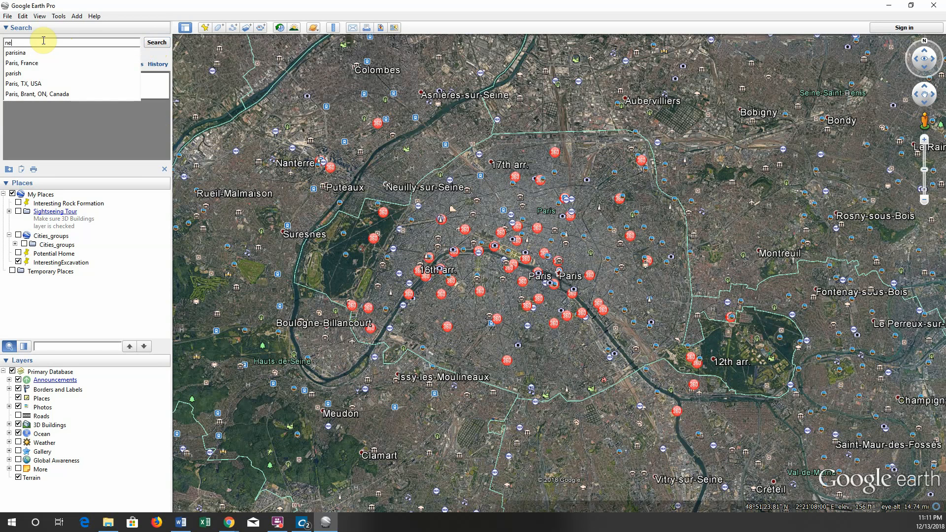
type("w ")
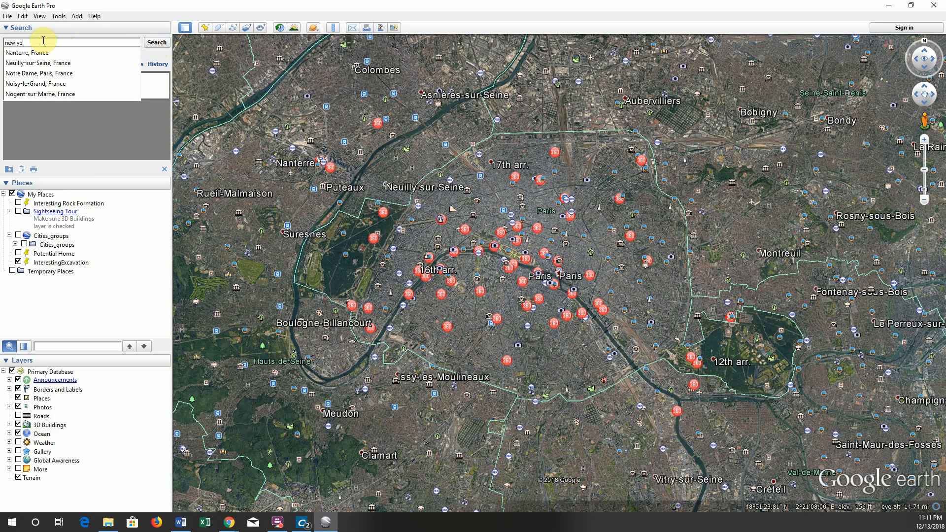
type("york ci")
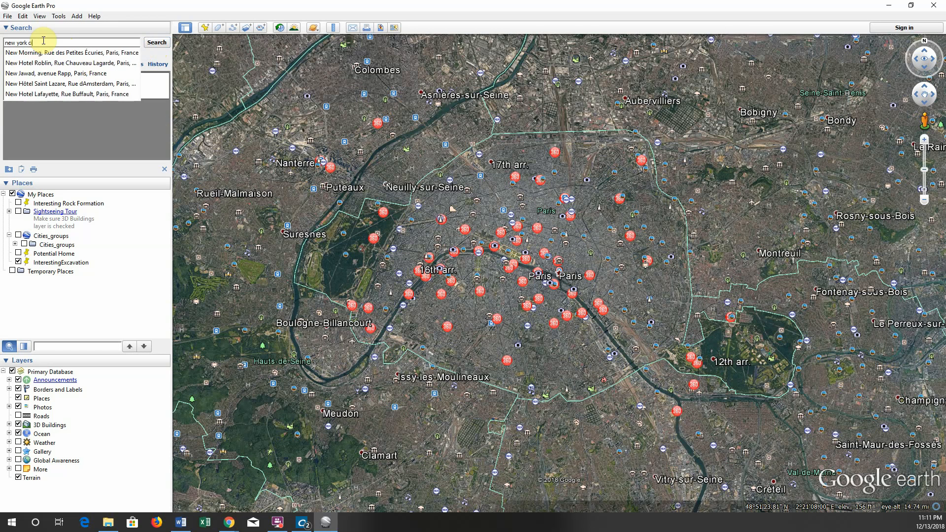
type("ty")
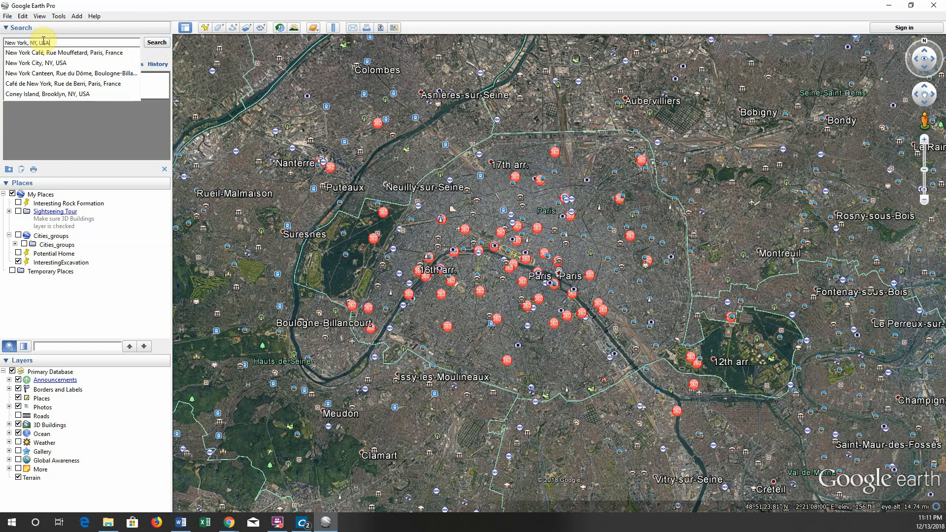
key("Down")
key("Return")
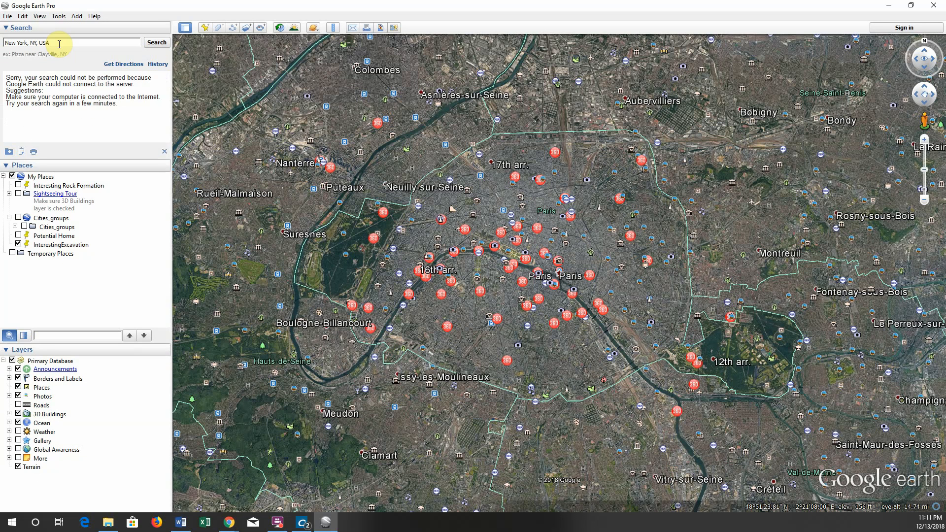
left_click(157, 43)
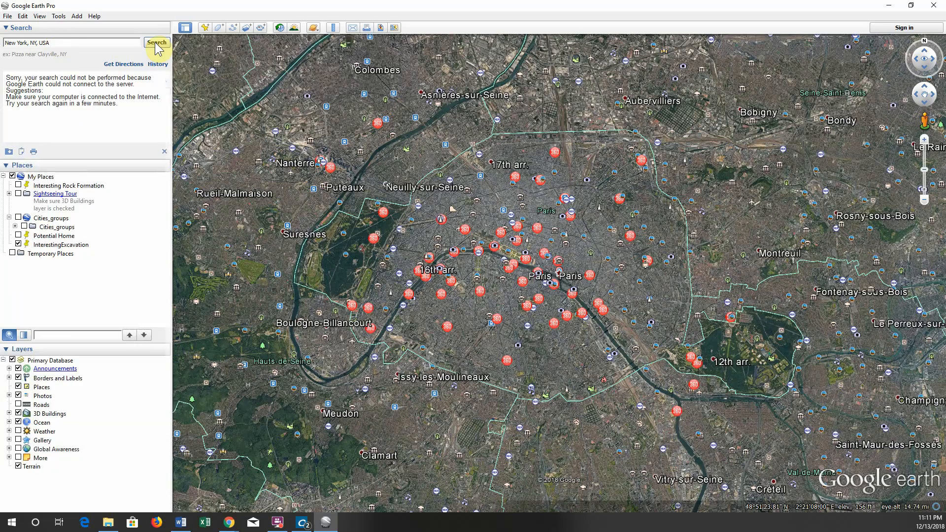
Zoom out over the Paris region, then zoom in closely on the streets beside the Luxembourg gardens and the domed Panthéon
scroll(363, 237, "down", 5)
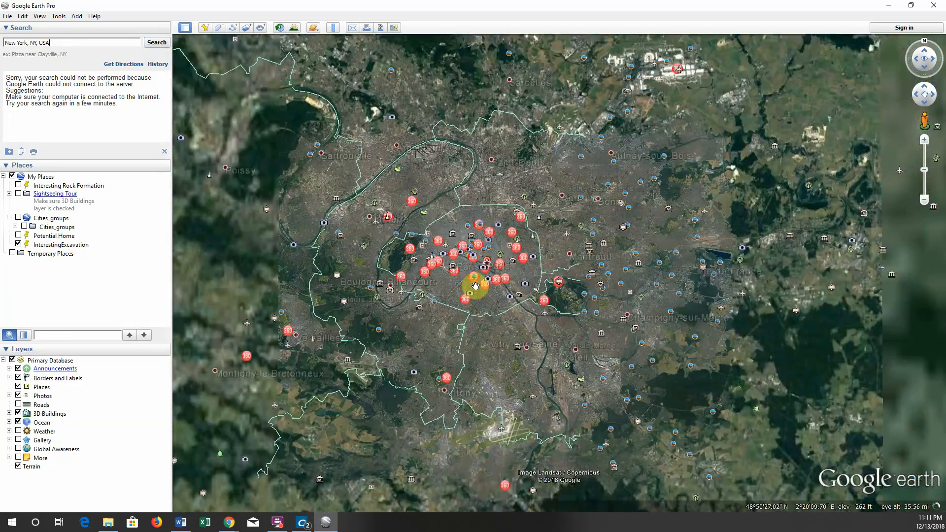
scroll(477, 286, "up", 3)
scroll(475, 286, "up", 2)
scroll(493, 244, "up", 6)
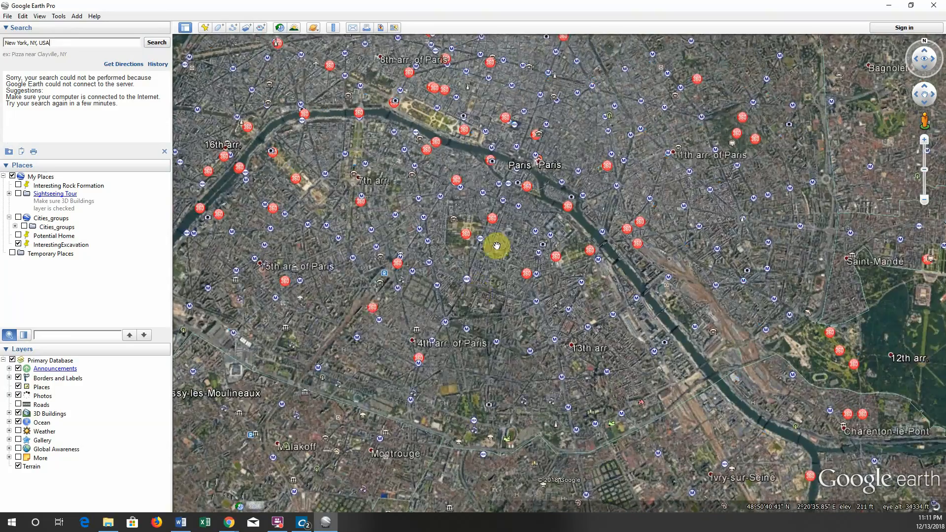
scroll(490, 236, "up", 7)
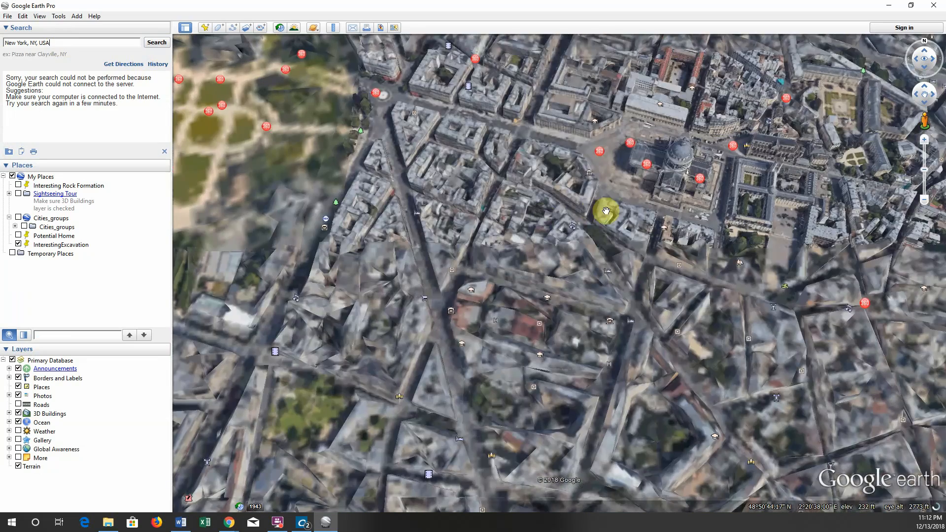
Tilt the view of Paris to 3D, move to face the Eiffel Tower along its lawns, and tilt back down over the park
middle_click_drag(606, 211, 421, 412)
left_click_drag(611, 227, 652, 353)
left_click_drag(553, 205, 594, 367)
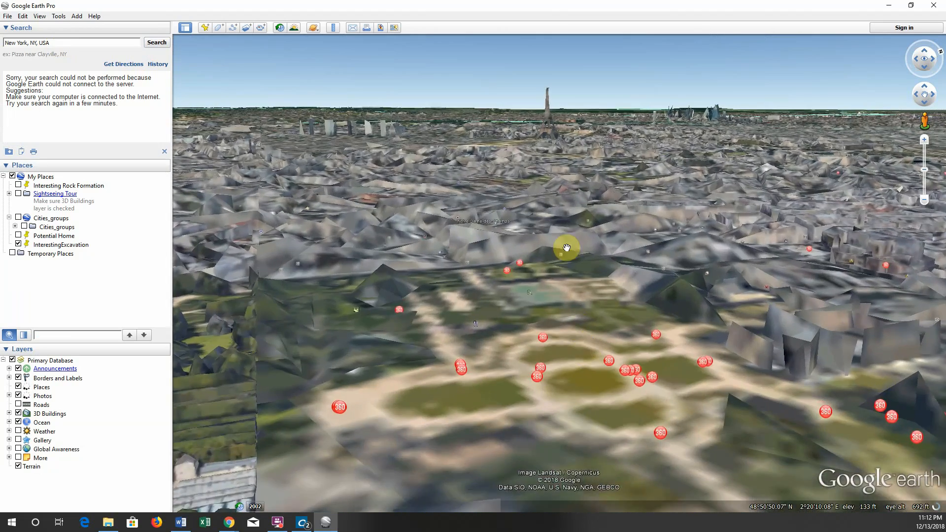
left_click_drag(547, 185, 653, 355)
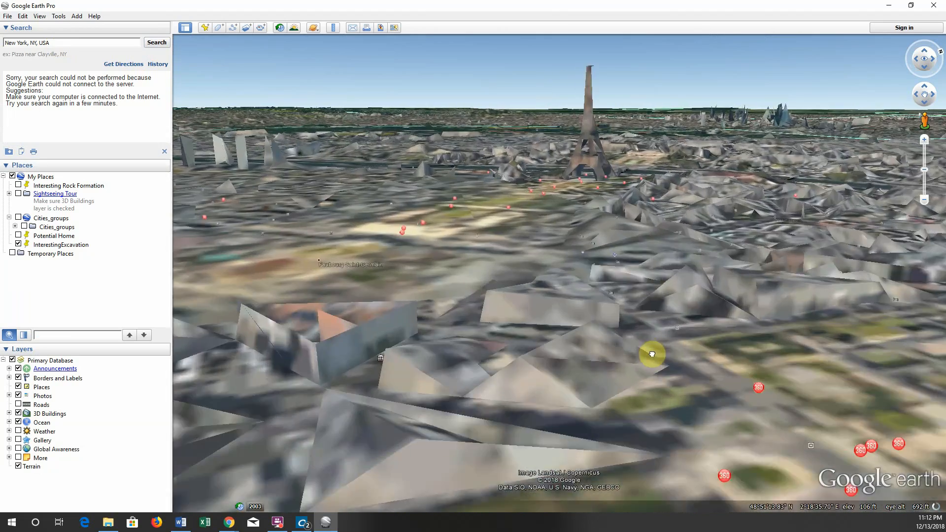
left_click_drag(522, 222, 638, 360)
middle_click_drag(669, 323, 723, 350)
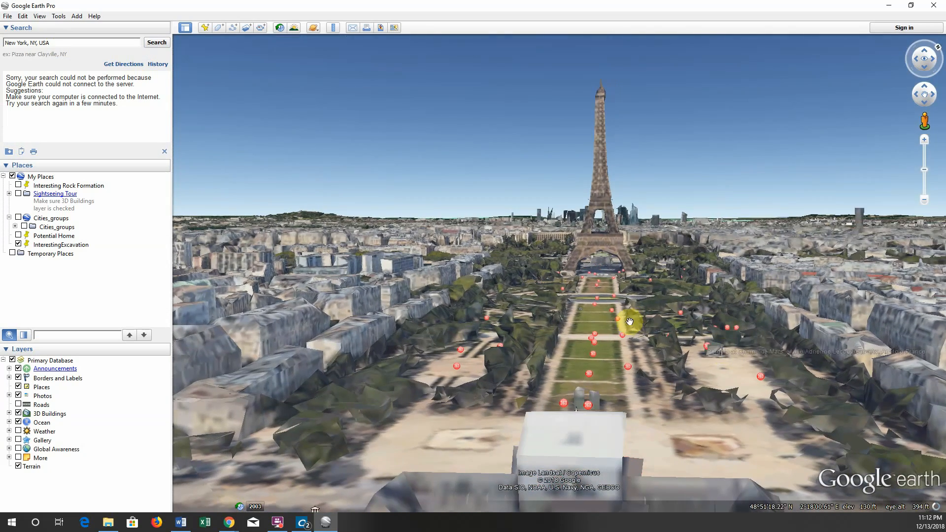
middle_click_drag(618, 352, 606, 175)
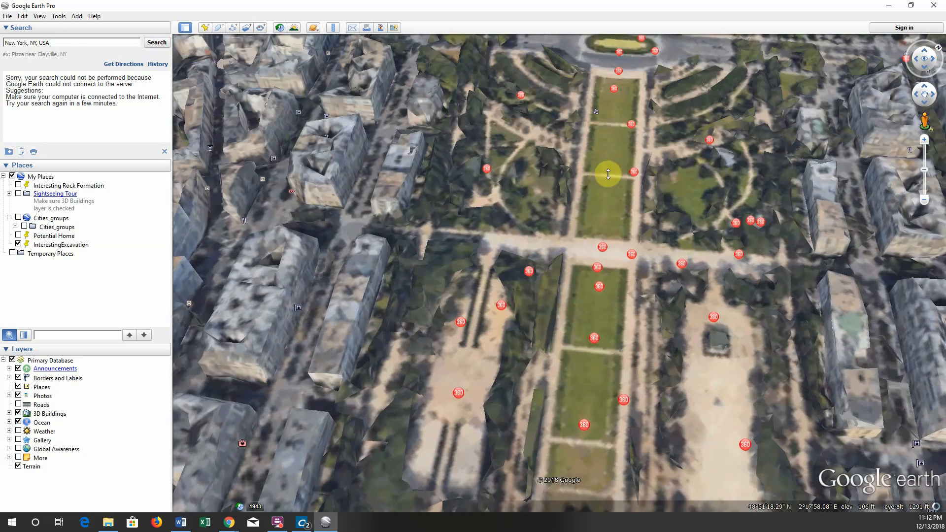
Replace the search text with arizona and run the search
left_click(14, 43)
left_click_drag(14, 44, 4, 45)
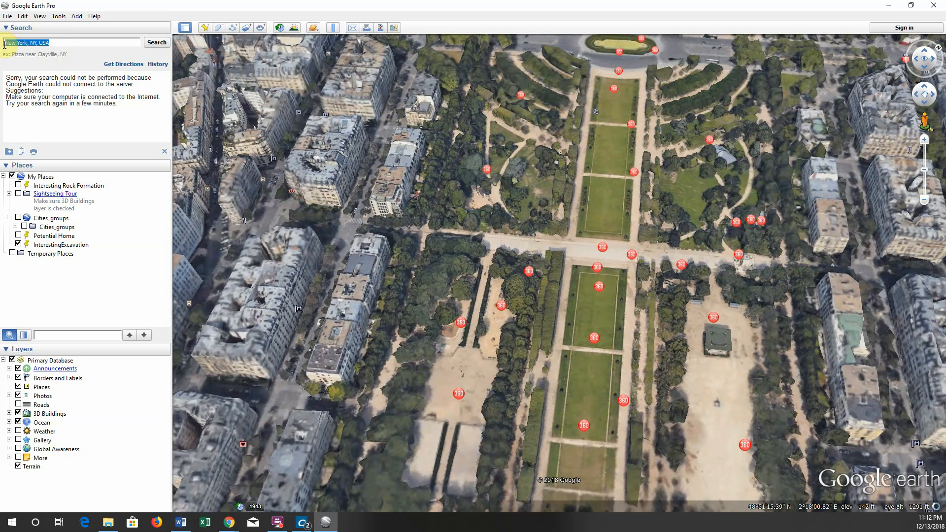
type("a")
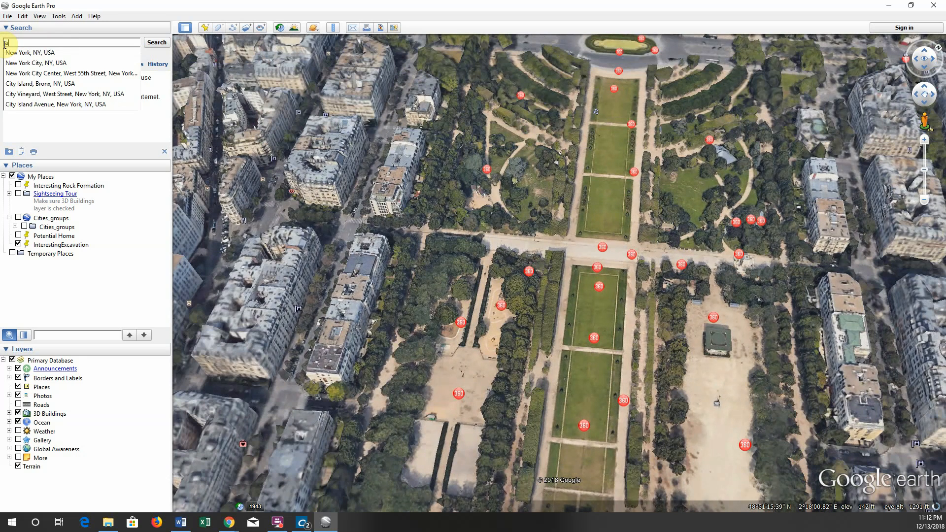
type("rizona")
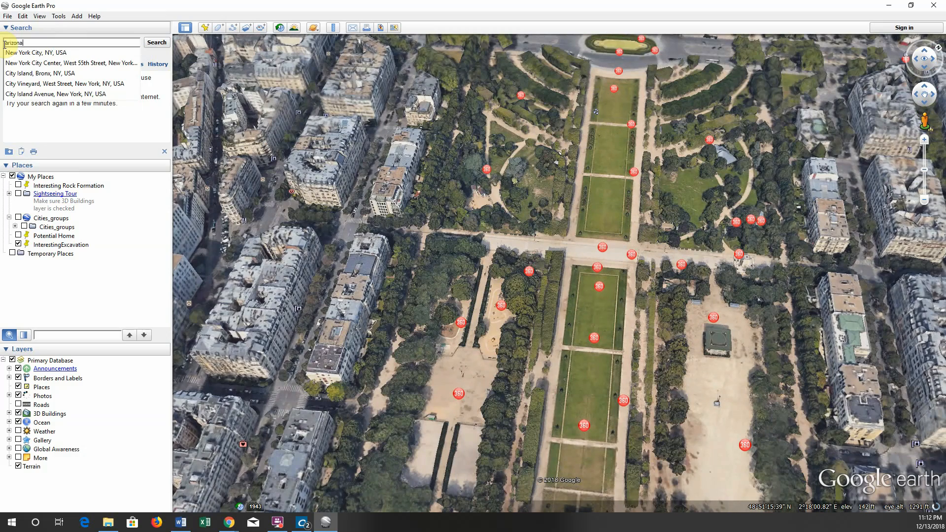
key("Return")
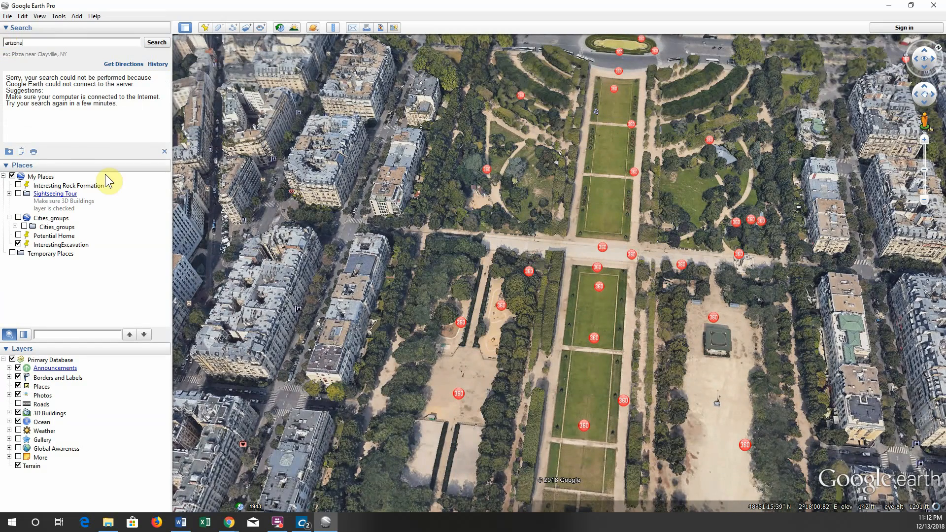
Close and restart Google Earth Pro, logging in with the prefilled username, and maximize its window
left_click(932, 6)
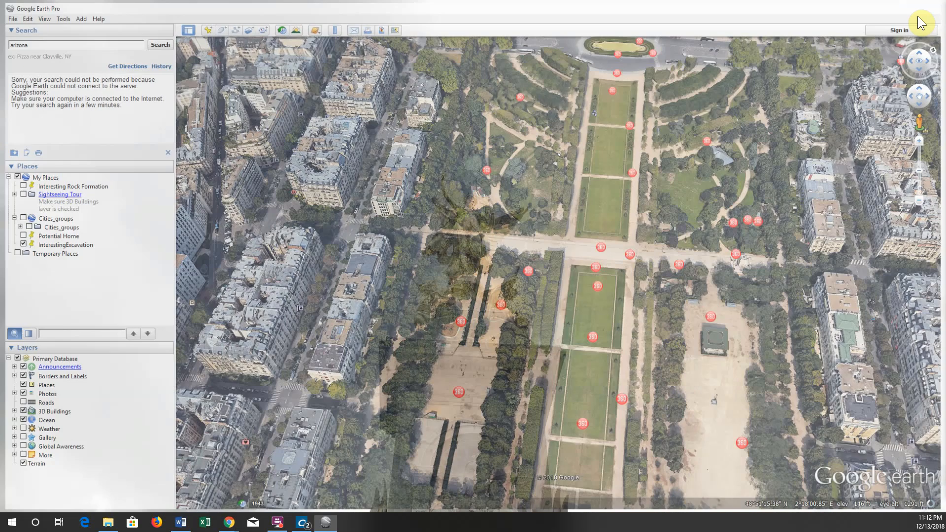
left_click(12, 523)
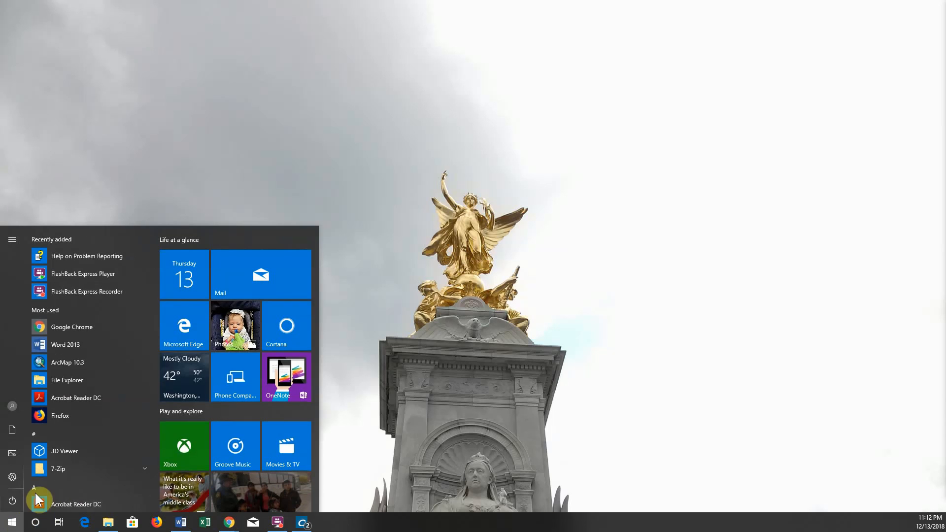
left_click(70, 499)
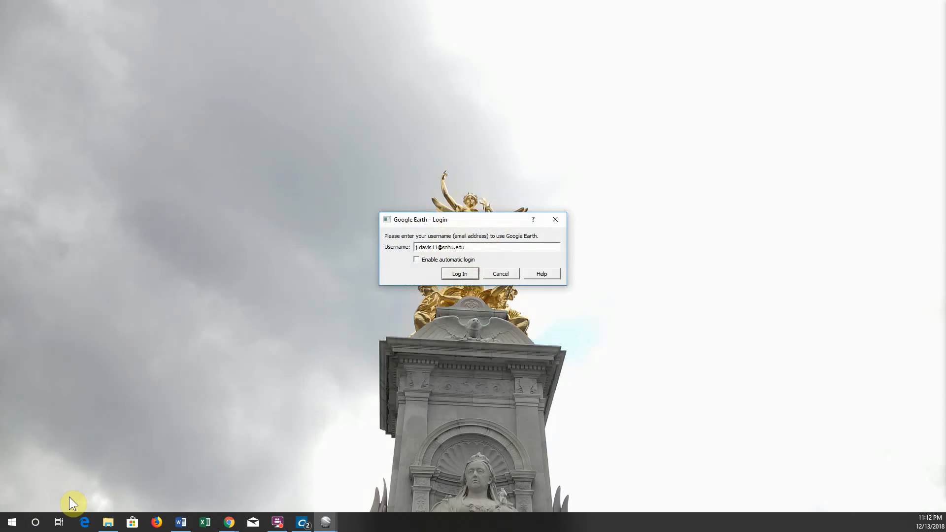
left_click(459, 274)
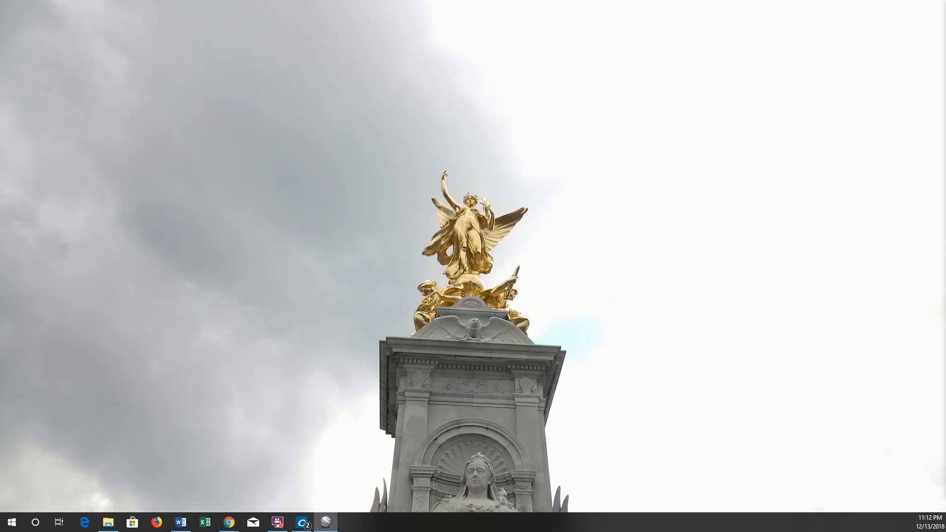
left_click_drag(0, 60, 464, 0)
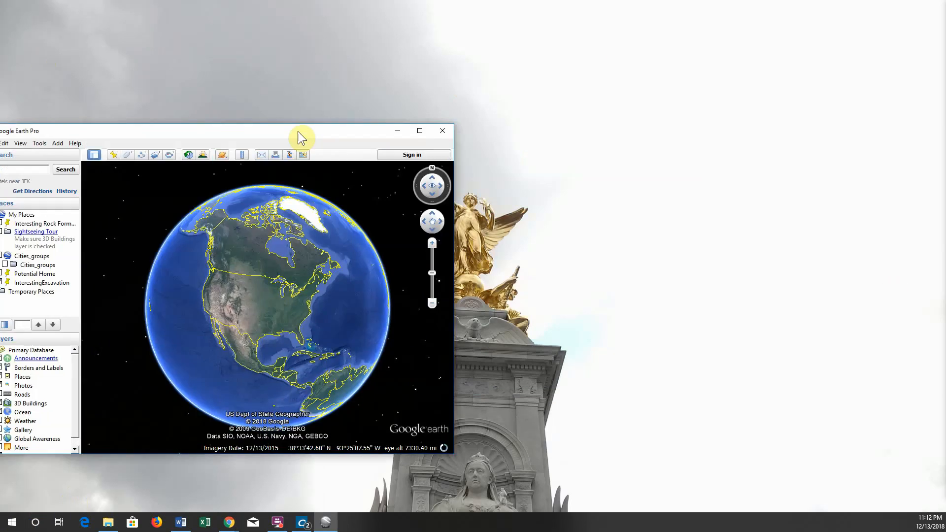
left_click_drag(297, 131, 598, 108)
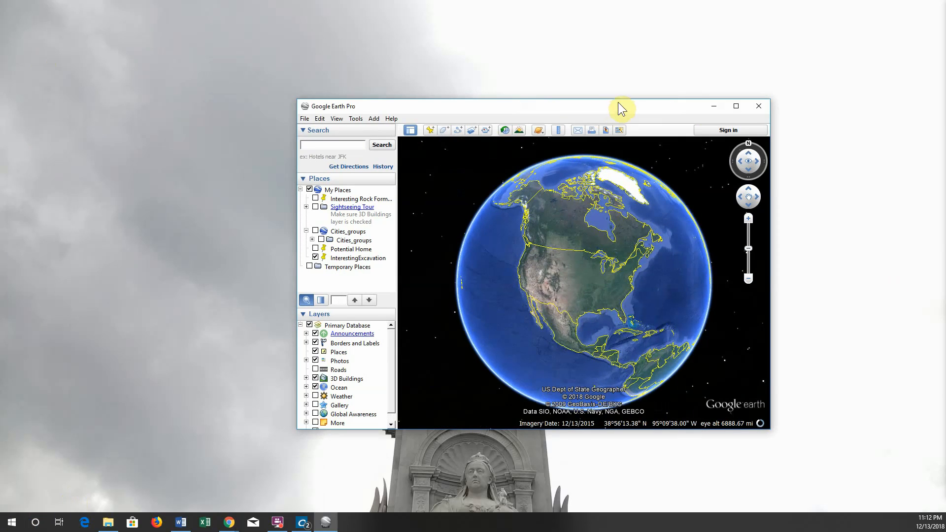
left_click(738, 106)
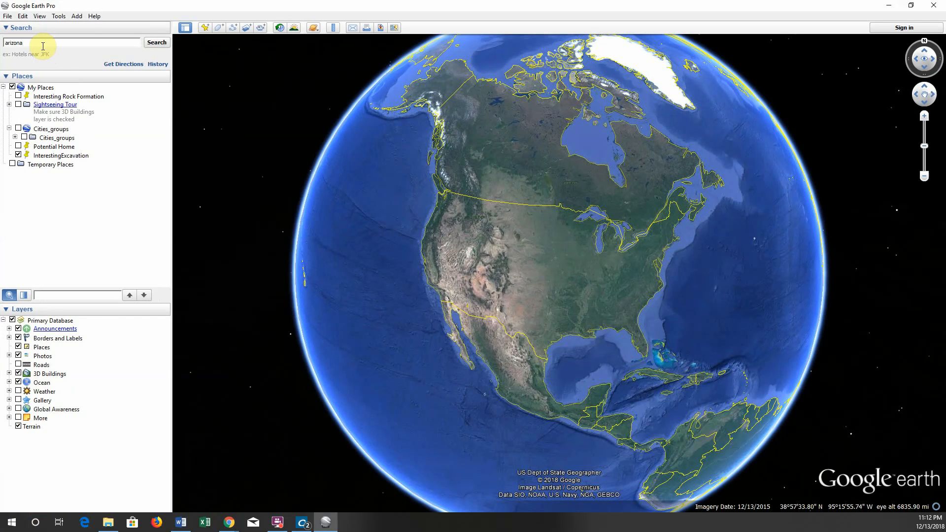
Search for arizona again, then zoom in manually on the green farm fields east of Chandler, near Phoenix
key("Return")
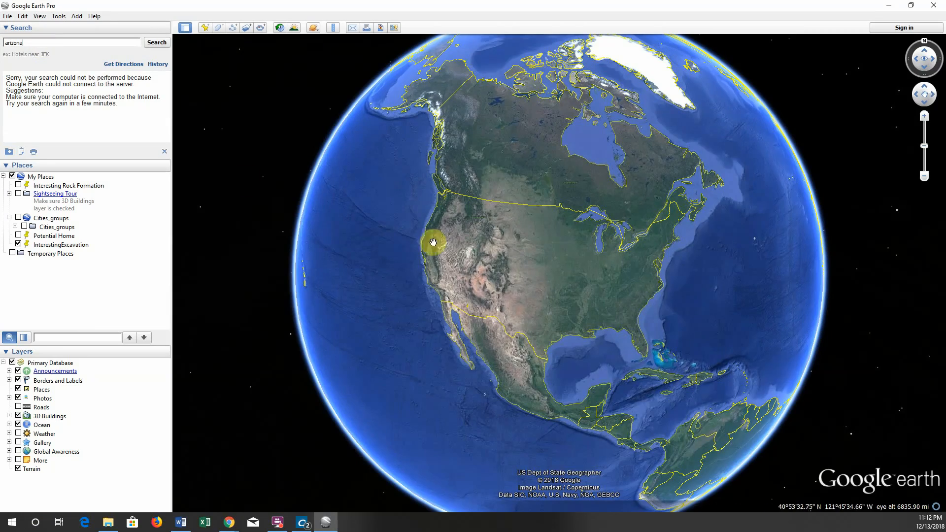
scroll(478, 304, "up", 5)
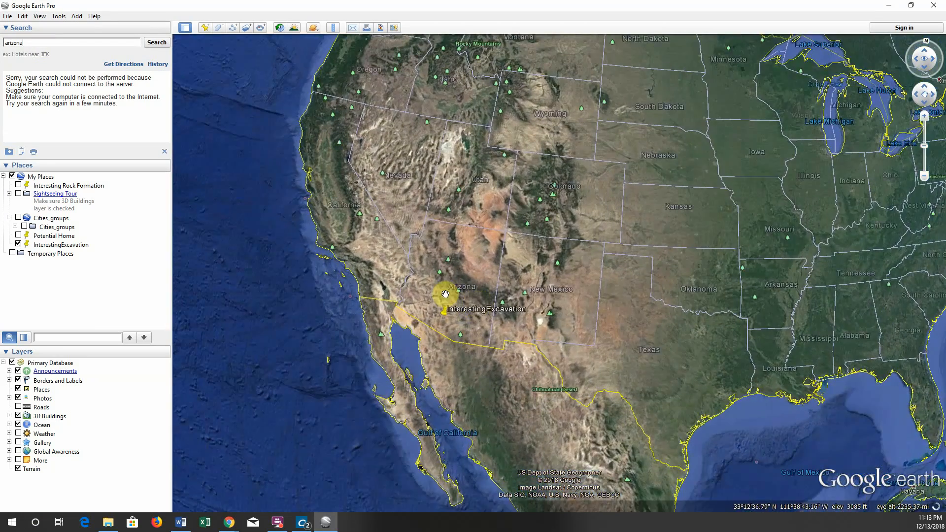
scroll(466, 292, "up", 5)
scroll(436, 288, "up", 3)
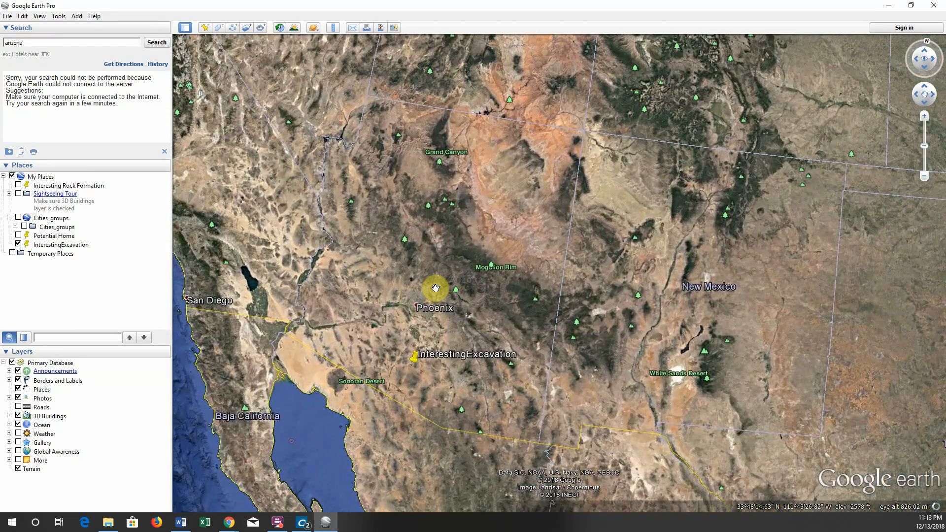
scroll(537, 309, "up", 3)
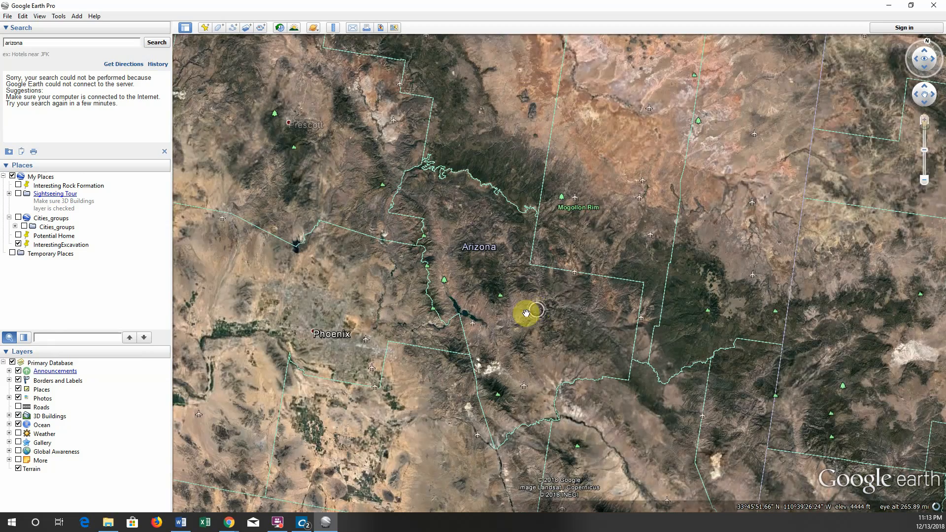
scroll(499, 360, "up", 5)
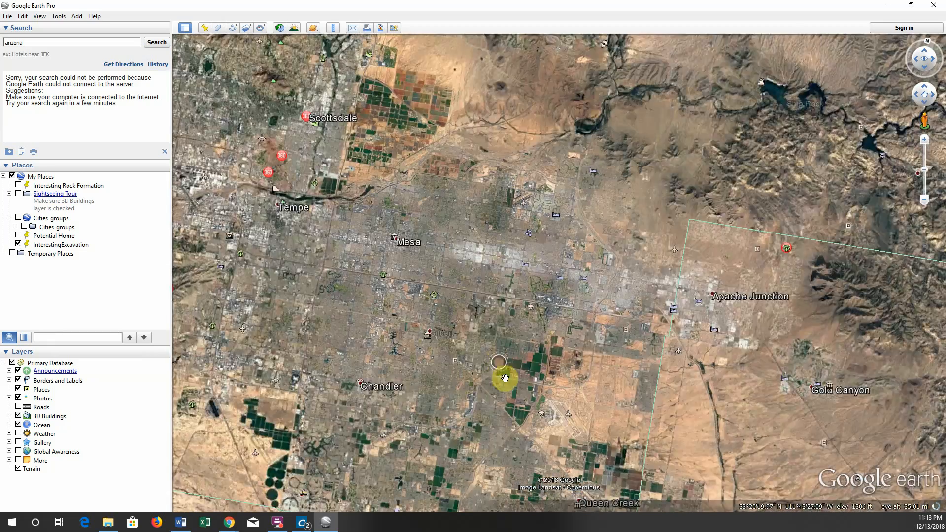
scroll(542, 380, "up", 4)
scroll(546, 379, "up", 2)
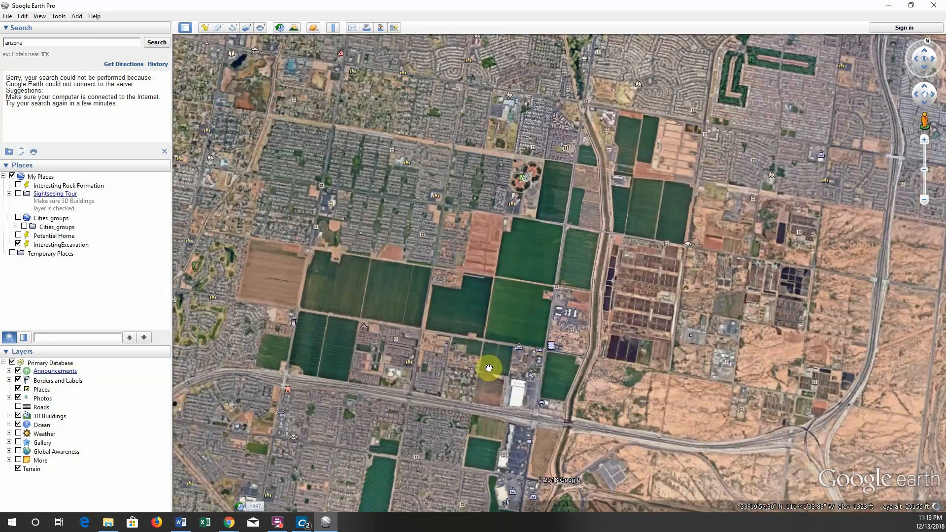
left_click_drag(486, 373, 532, 408)
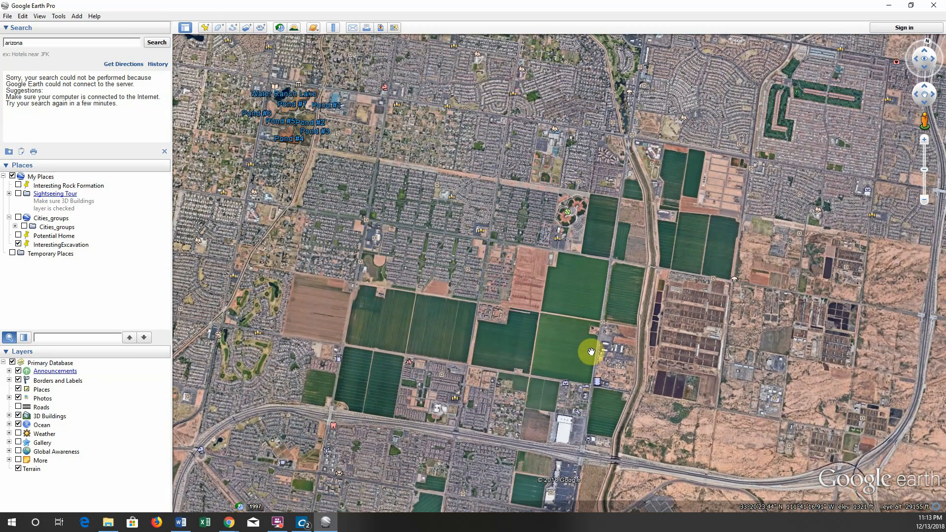
Measure a straight line with the Ruler in miles along the west edge of the square green field south of Morrison Ranch
left_click(334, 31)
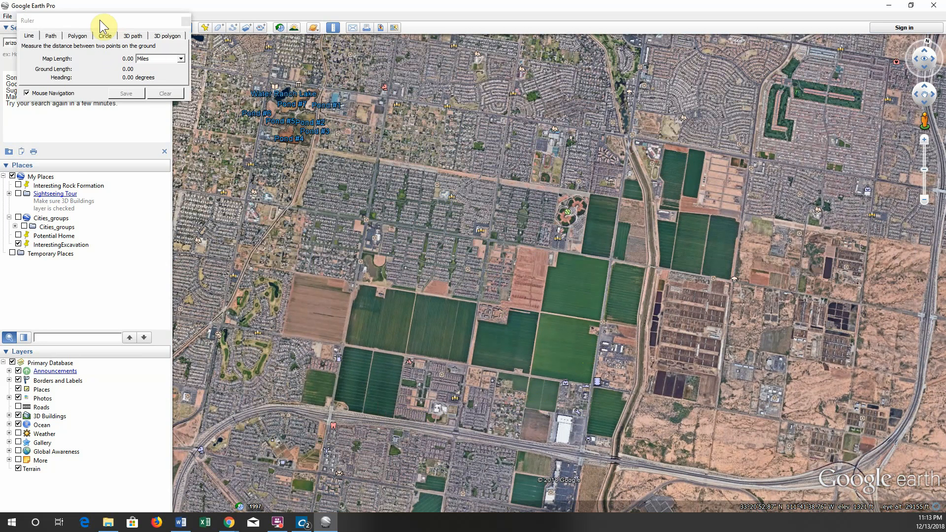
left_click_drag(100, 20, 148, 105)
left_click_drag(174, 143, 365, 181)
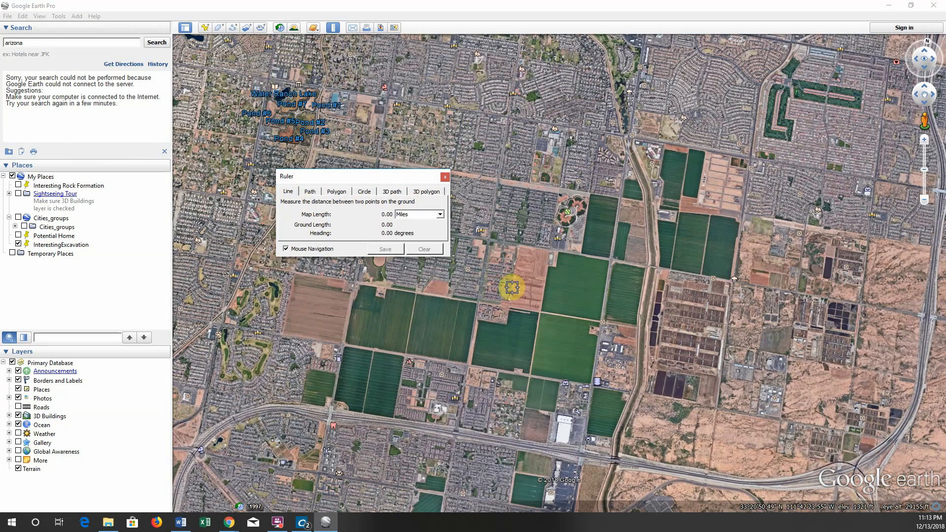
scroll(562, 332, "up", 3)
scroll(582, 342, "up", 3)
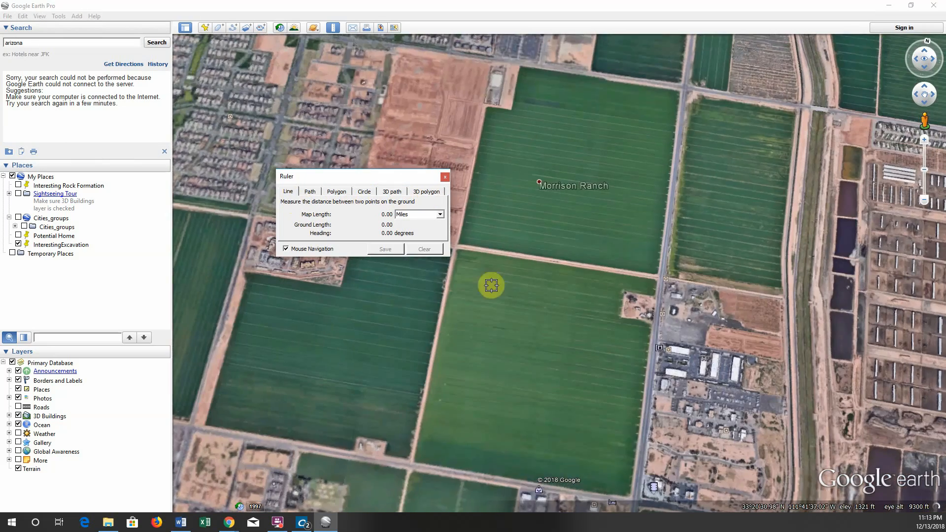
left_click_drag(363, 178, 321, 186)
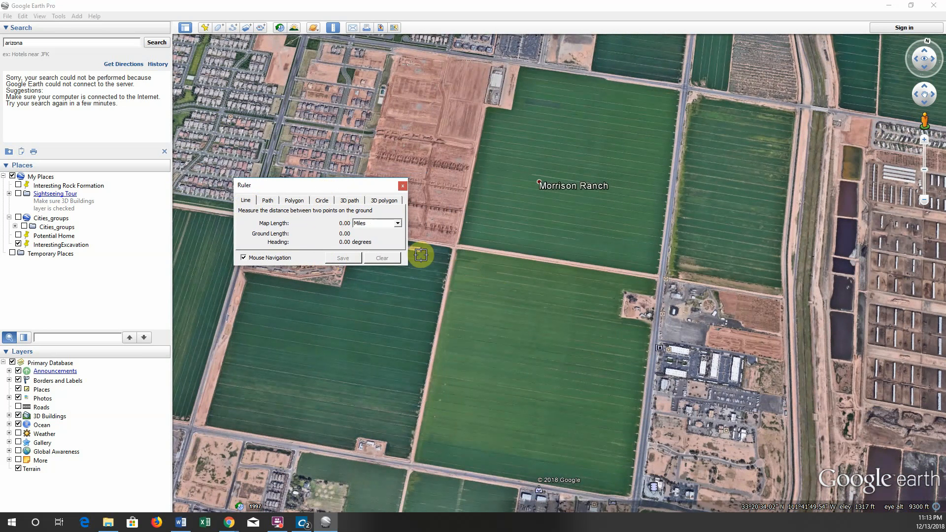
left_click(456, 249)
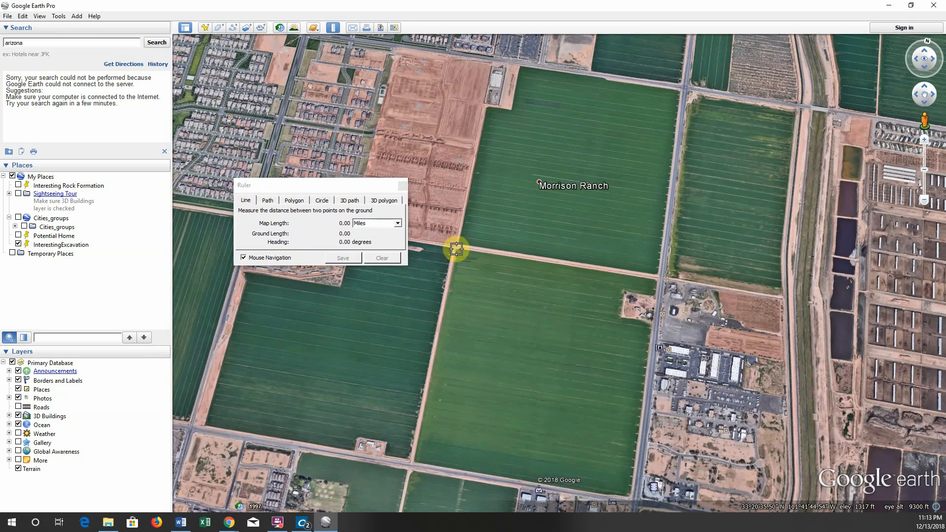
left_click(413, 461)
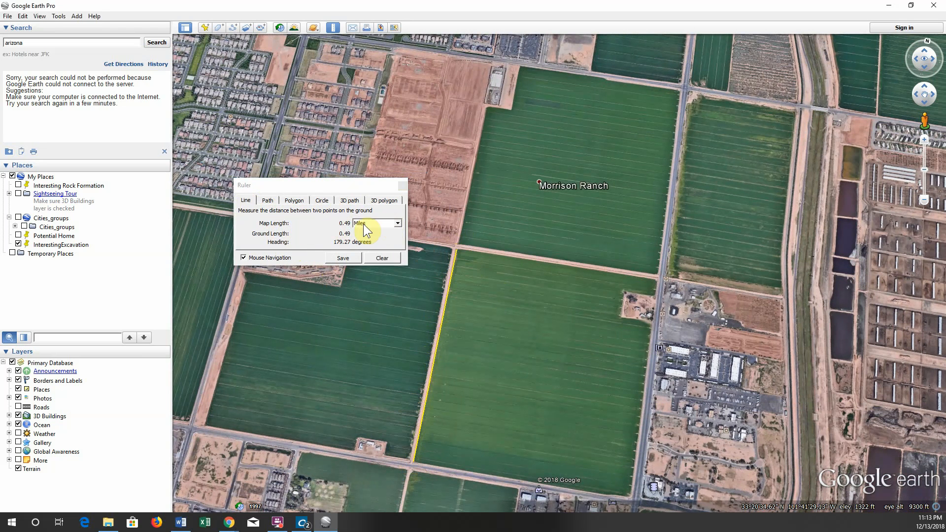
Show the measured line's length in centimeters, then in other metric units, and finally in Smoots
left_click(398, 223)
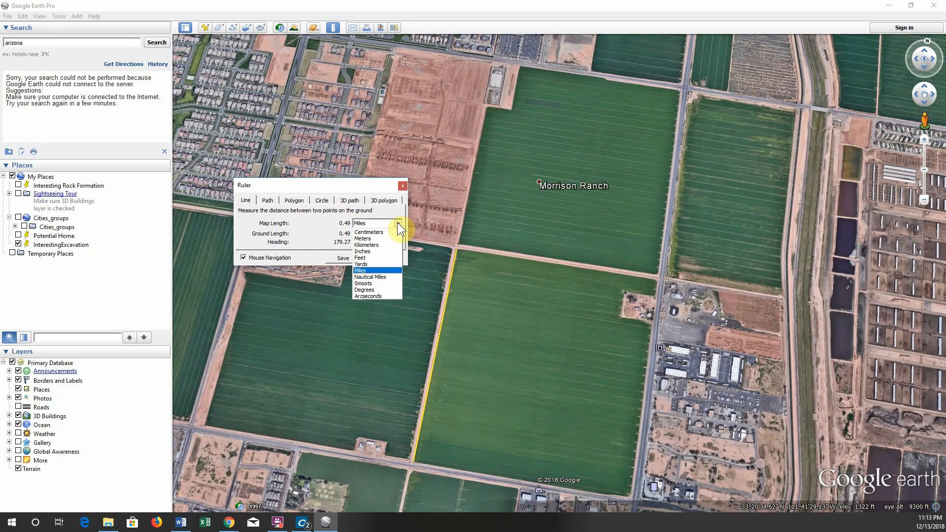
left_click(374, 232)
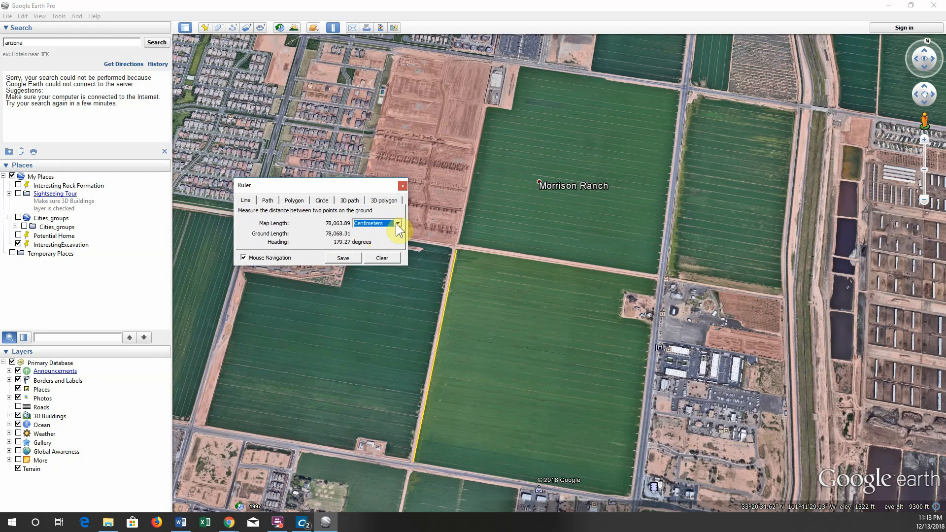
left_click(397, 225)
left_click(372, 238)
left_click(398, 225)
left_click(373, 241)
left_click(396, 224)
left_click(368, 284)
Switch the Ruler to Path measurement, set the length unit to Yards, and clear the existing point
scroll(465, 270, "up", 2)
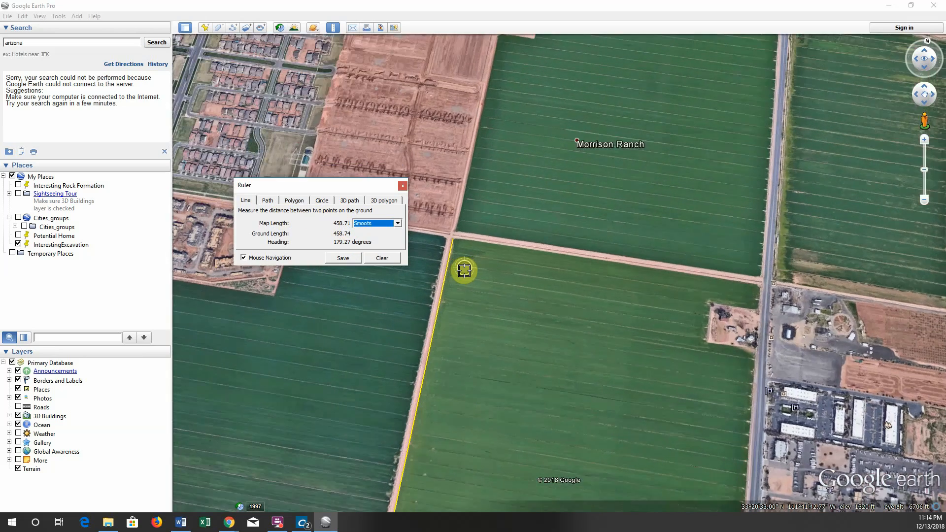
scroll(464, 270, "up", 3)
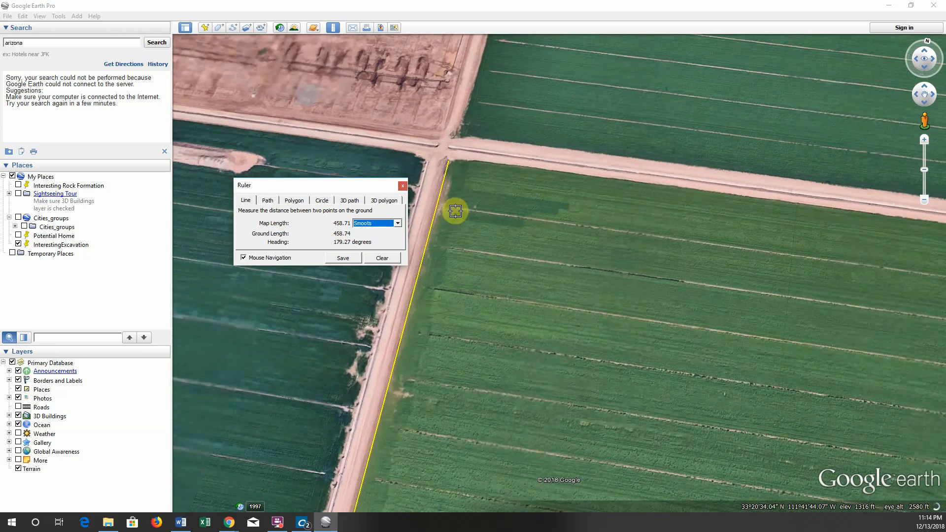
mouse_move(385, 455)
middle_mouse_down()
mouse_move(431, 368)
mouse_move(399, 399)
mouse_move(408, 429)
mouse_move(399, 441)
mouse_move(377, 439)
middle_mouse_up()
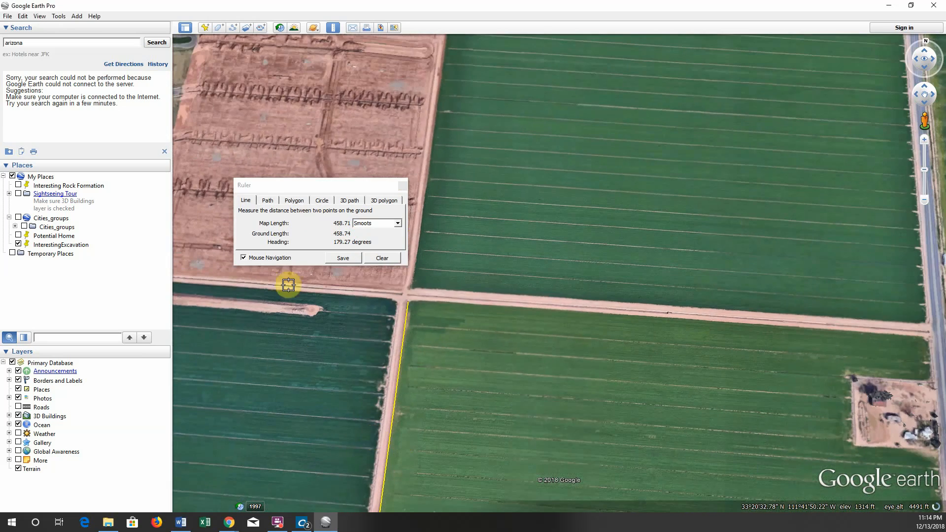
left_click(268, 200)
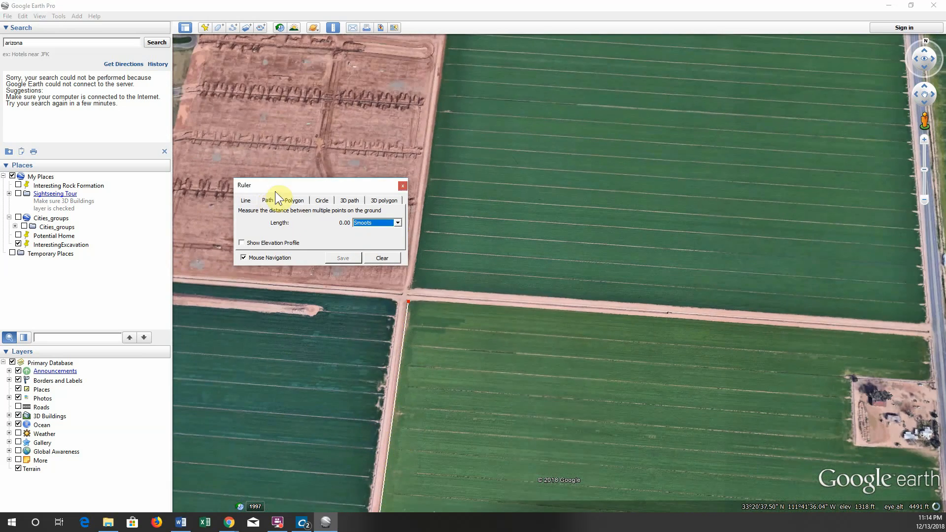
left_click_drag(272, 184, 230, 158)
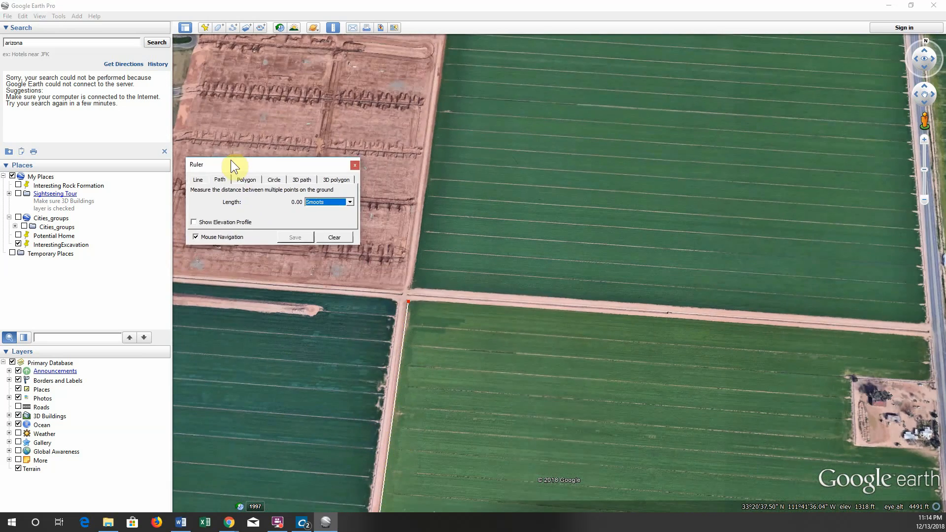
left_click(348, 197)
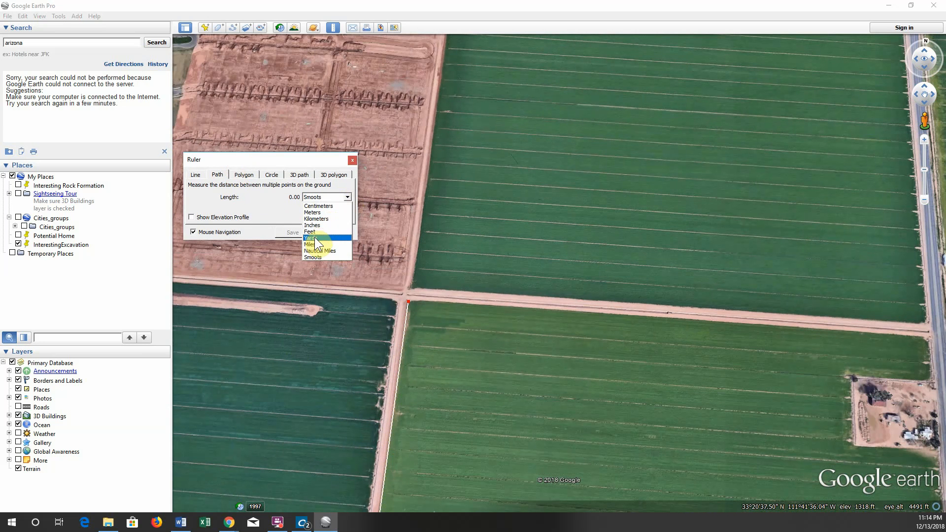
left_click(317, 244)
left_click(335, 233)
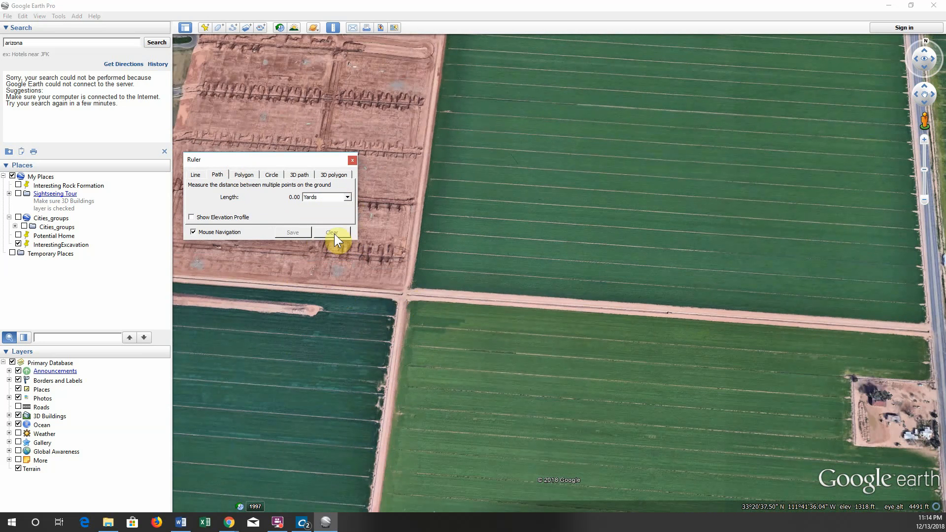
Measure a path along the north and west edges of the square green field south of Morrison Ranch, and show its length in miles
scroll(415, 341, "down", 3)
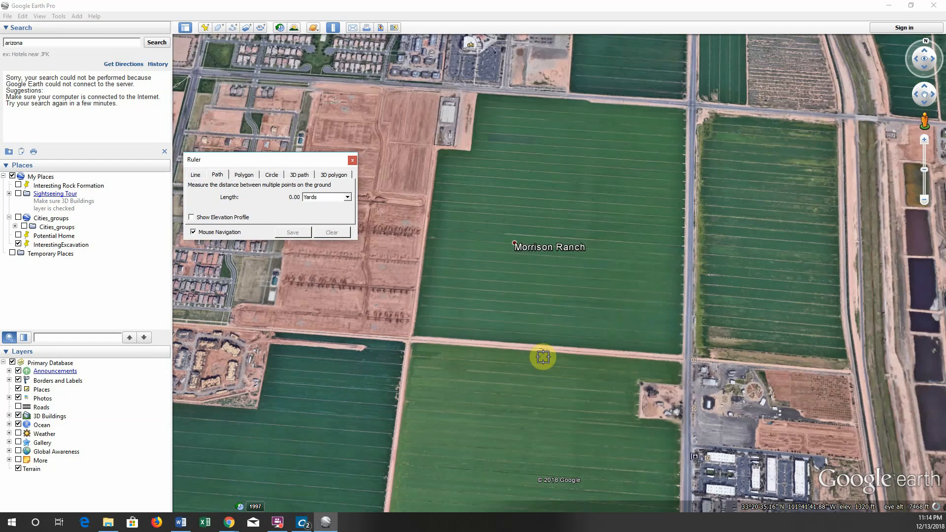
left_click(682, 363)
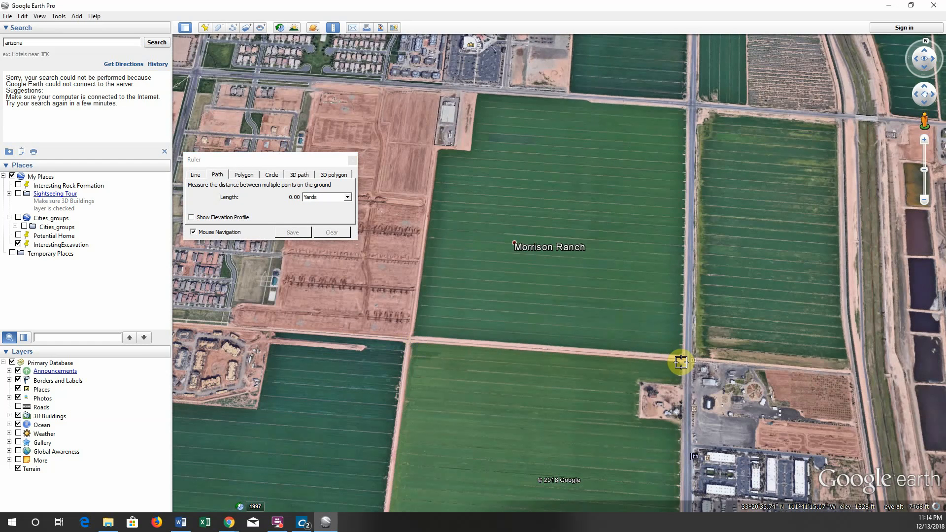
left_click(411, 344)
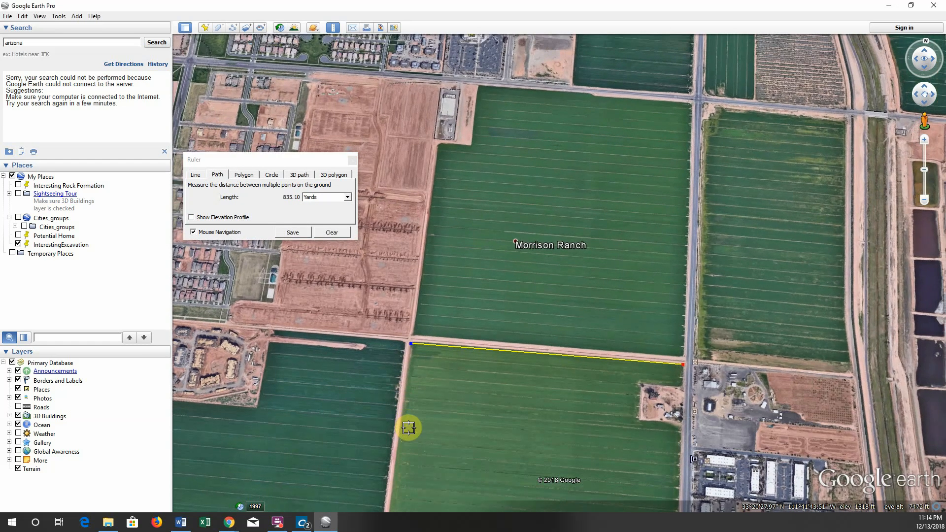
key("Down")
key("Down")
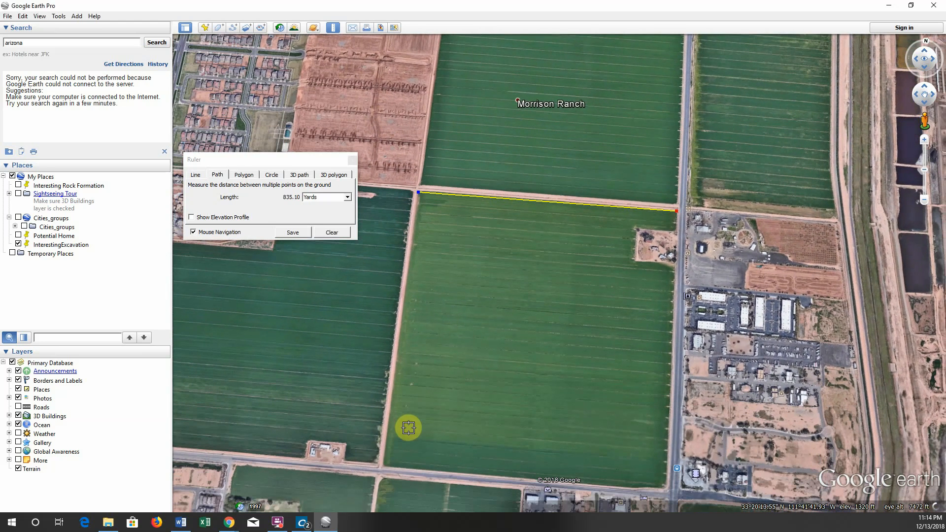
left_click(384, 467)
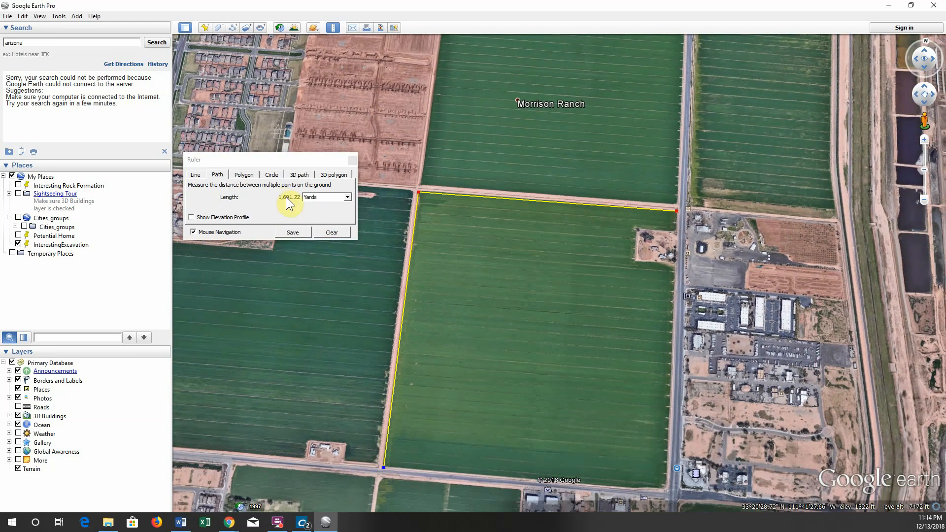
left_click(346, 197)
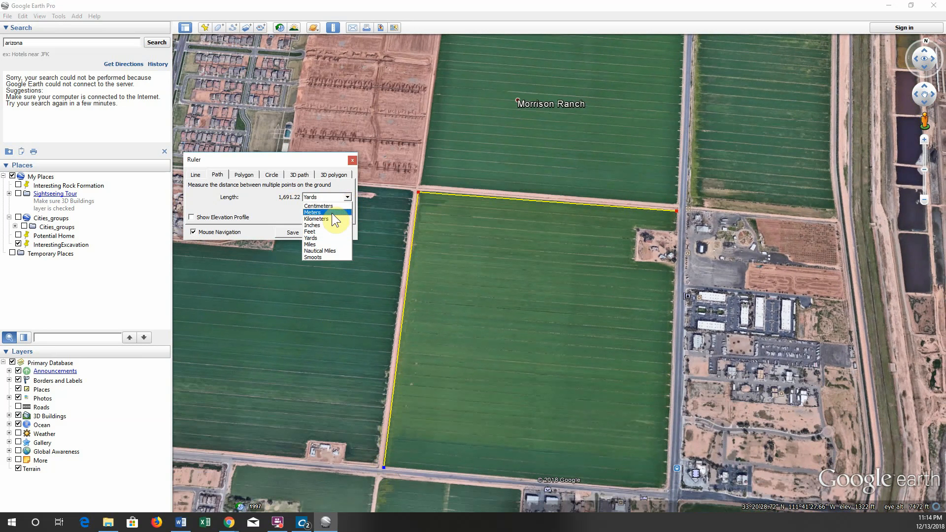
left_click(315, 245)
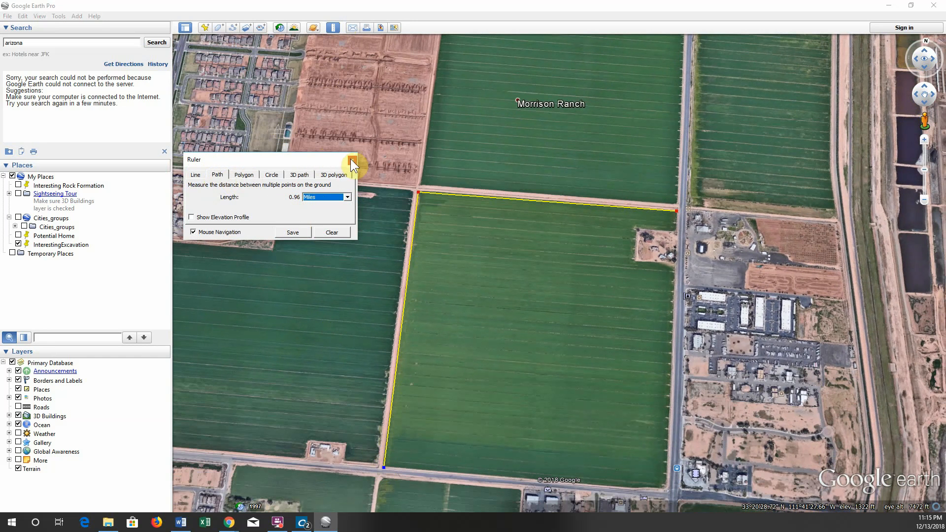
Measure the same field as a Ruler polygon through its four corners, and show the area in acres
left_click(243, 176)
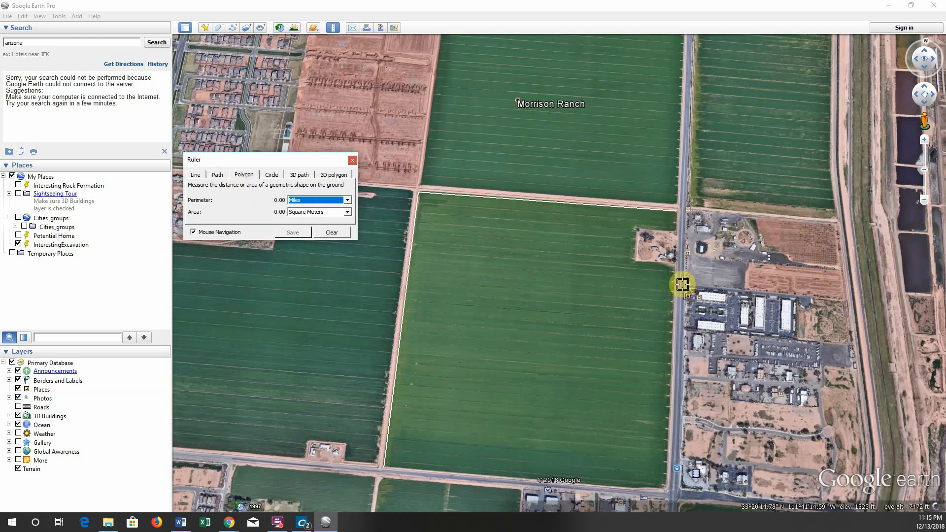
left_click(677, 212)
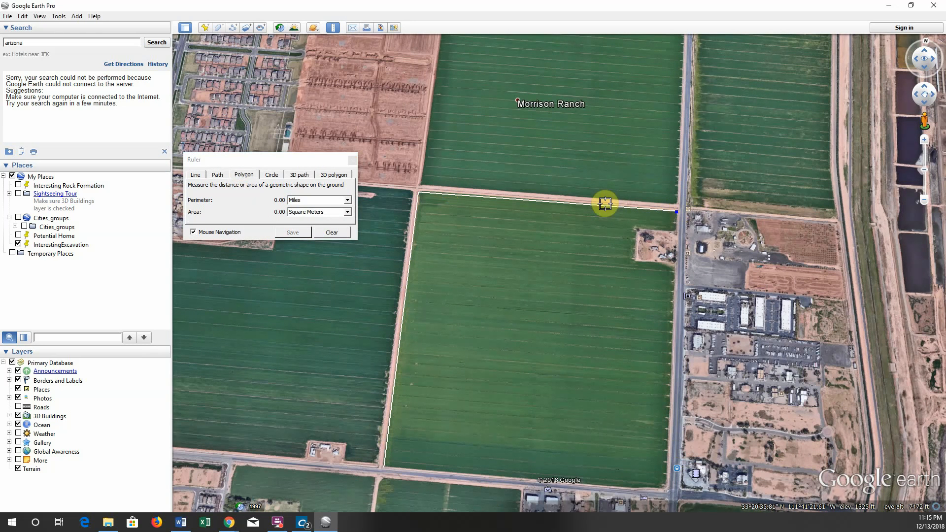
left_click(419, 190)
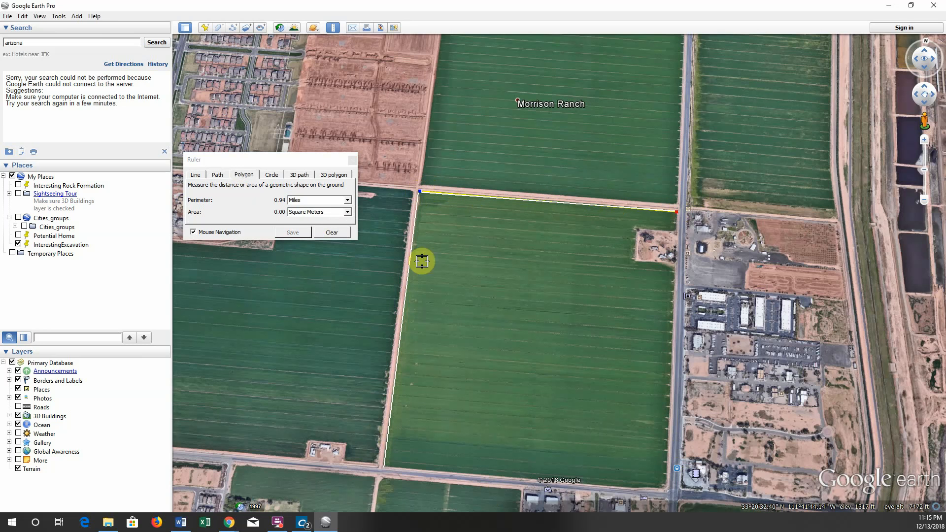
left_click(385, 466)
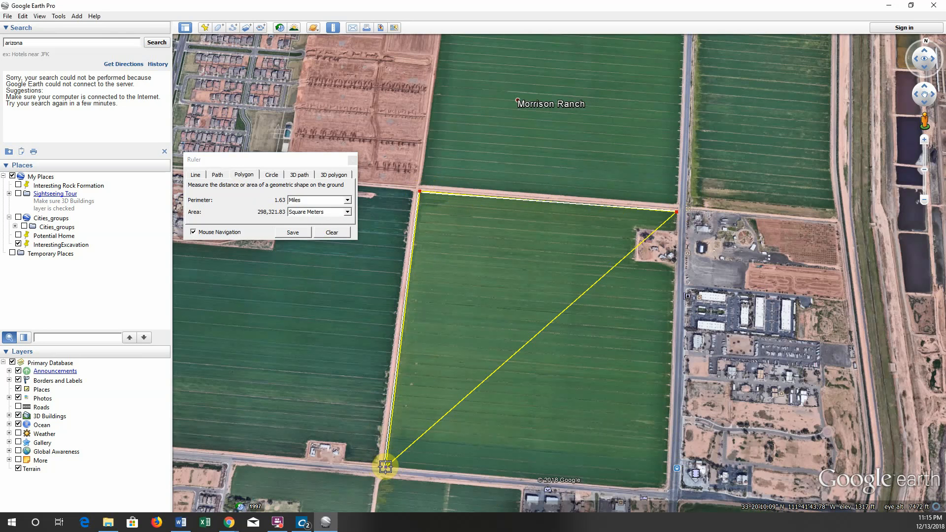
left_click(665, 490)
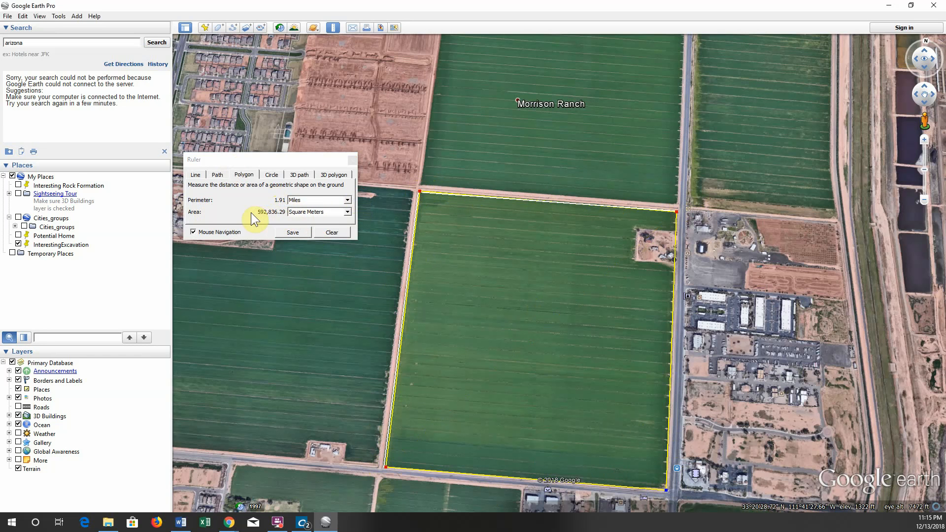
left_click(347, 212)
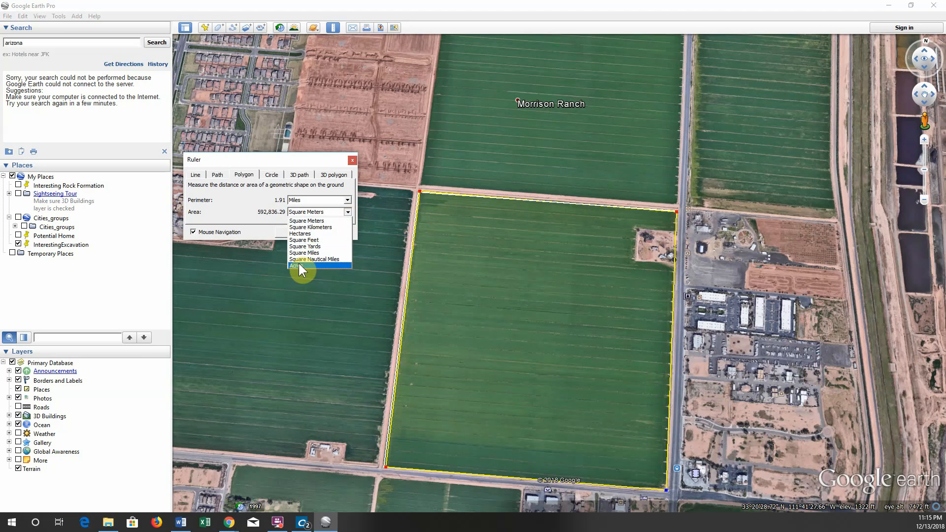
left_click(299, 265)
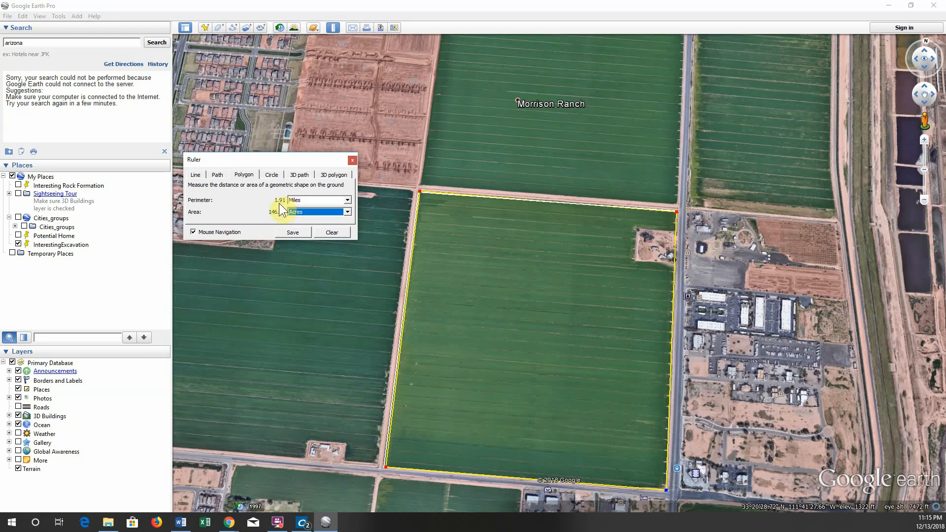
Examine closely how the polygon outline follows the field's east and north edges and treats the small farmstead beside the road
scroll(671, 413, "up", 5)
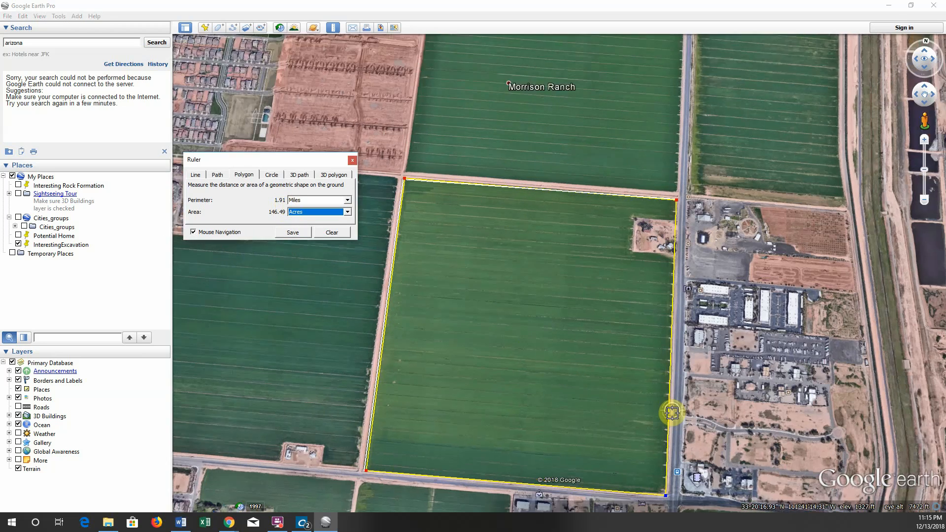
scroll(671, 413, "up", 3)
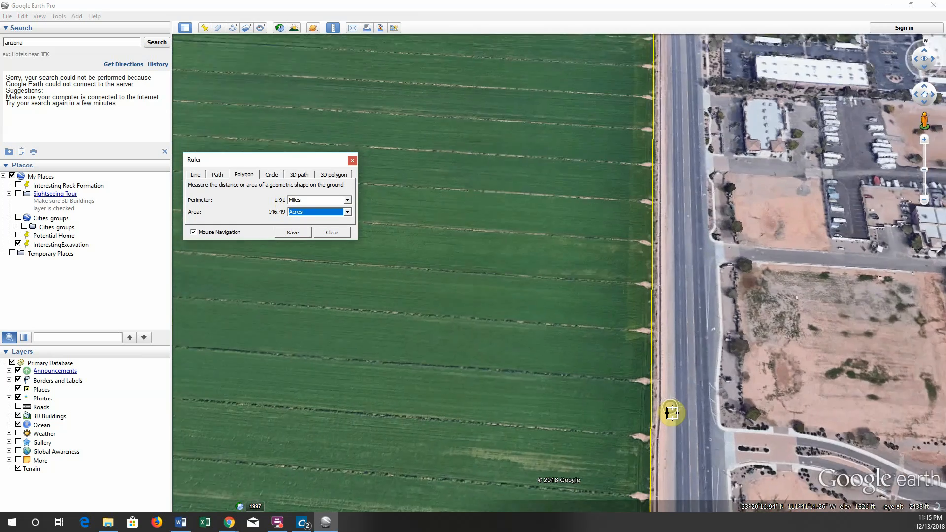
scroll(671, 408, "up", 1)
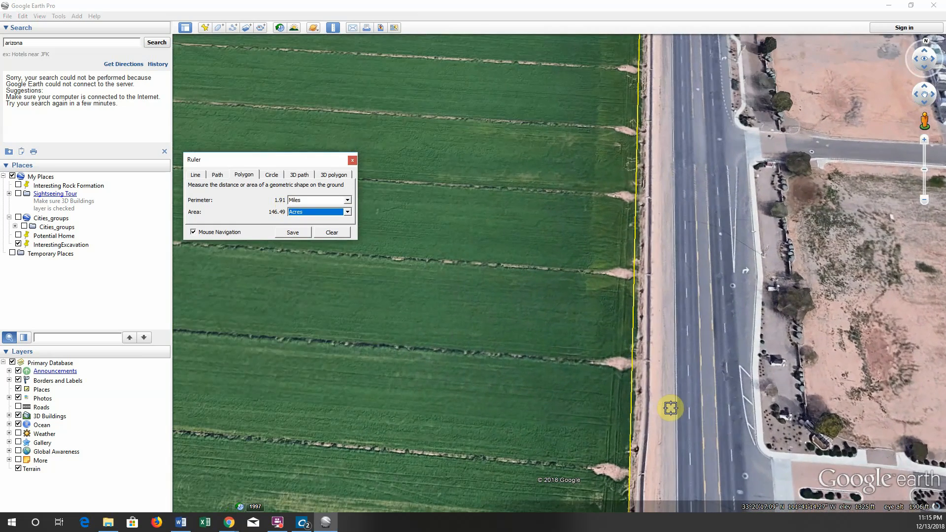
scroll(645, 417, "down", 4)
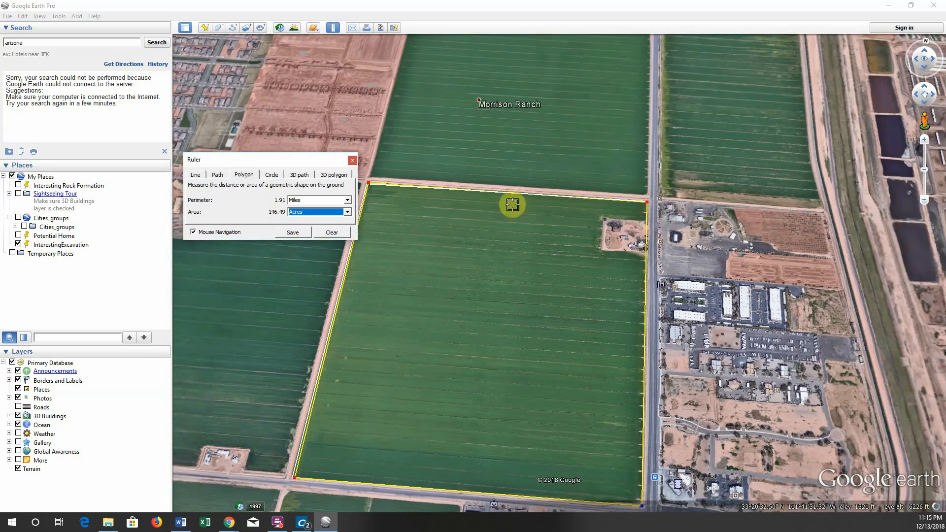
scroll(600, 201, "up", 1)
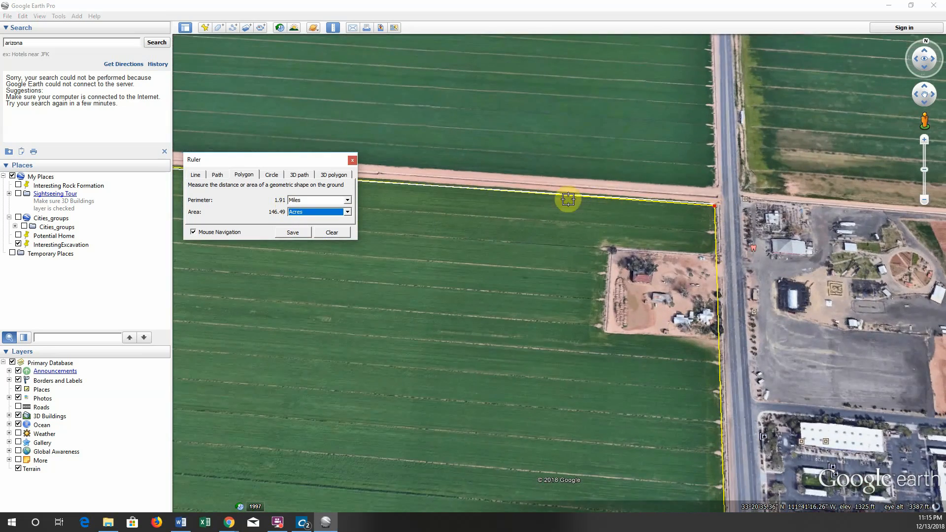
scroll(533, 295, "down", 1)
scroll(575, 283, "up", 2)
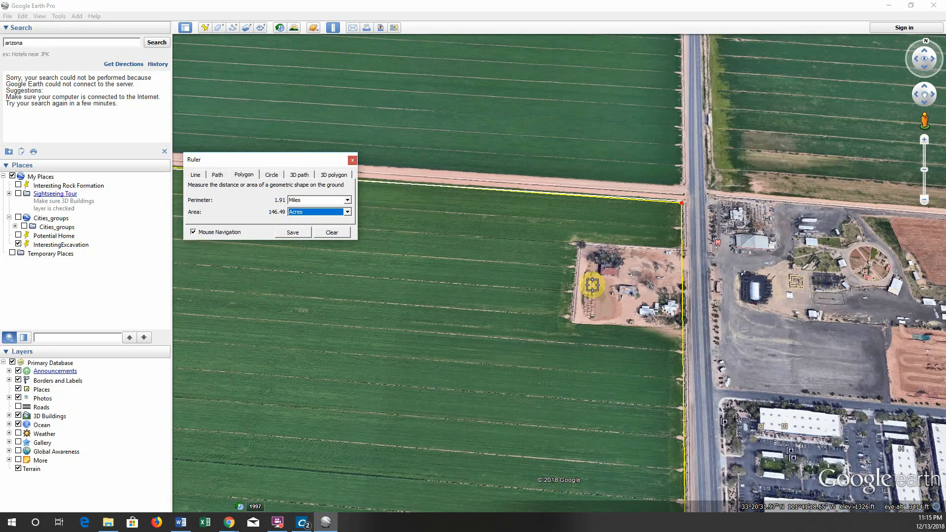
scroll(608, 321, "down", 1)
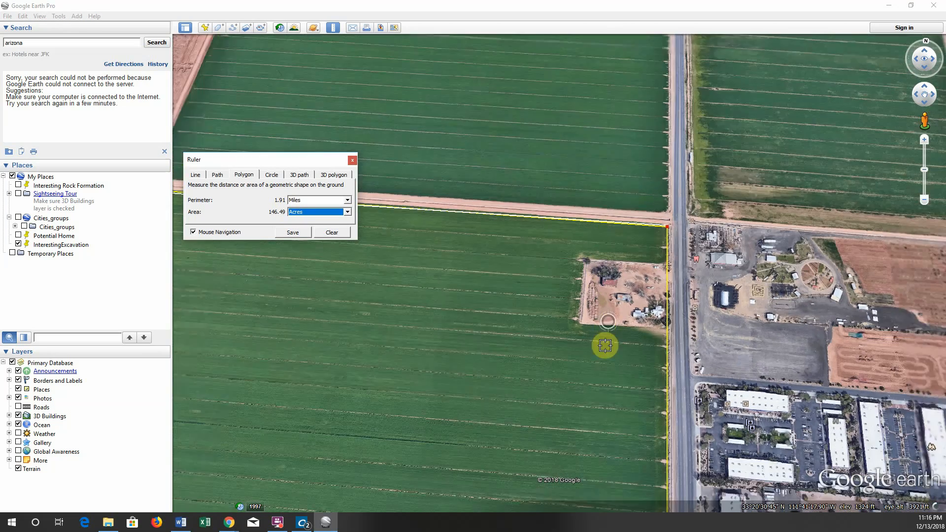
scroll(606, 346, "down", 2)
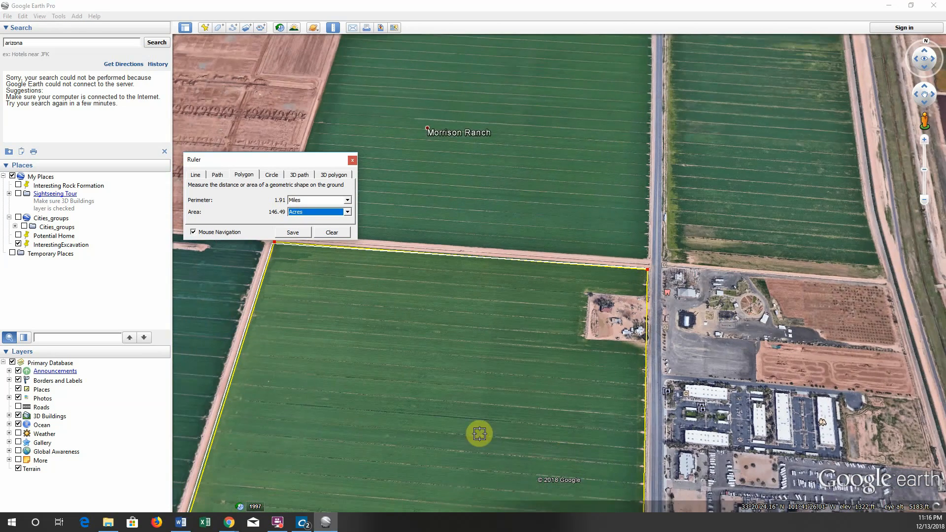
scroll(567, 315, "up", 2)
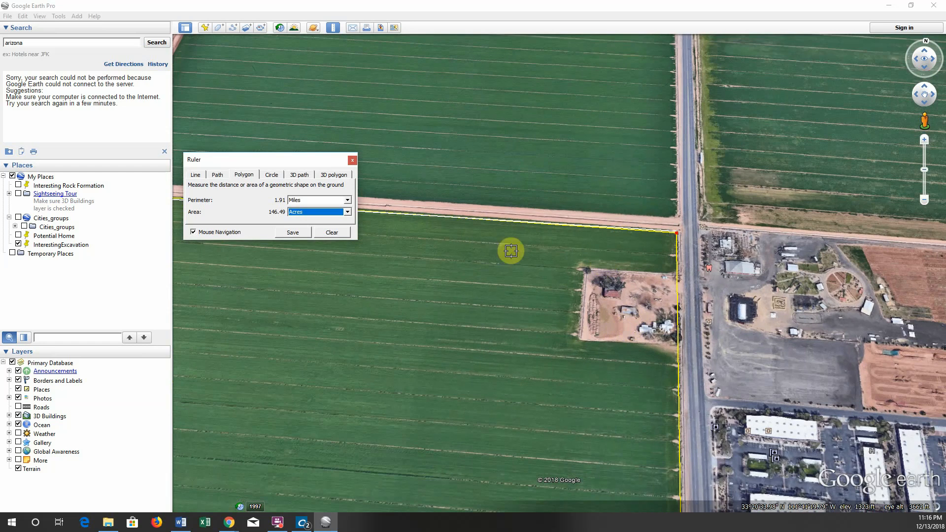
Clear the polygon and start a more detailed one at the field's northeast corner, adding points southward along the east edge
left_click(332, 232)
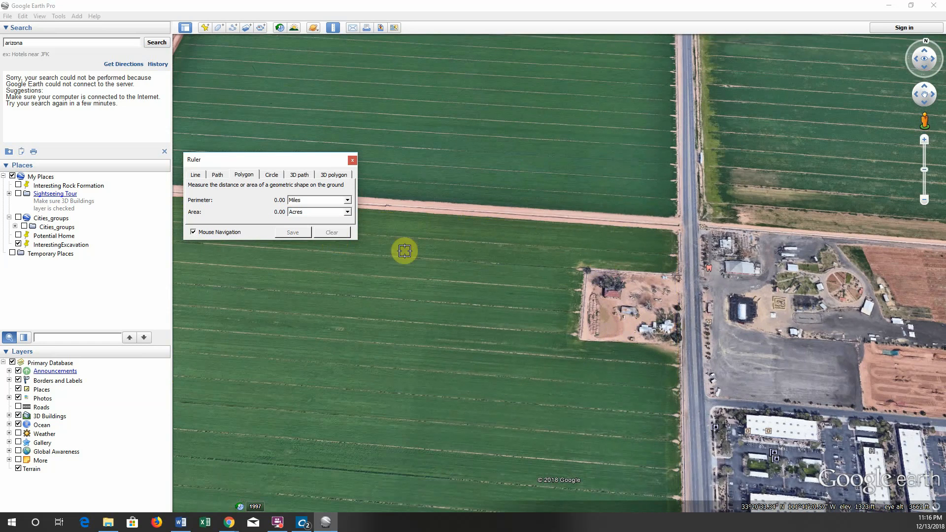
left_click(675, 232)
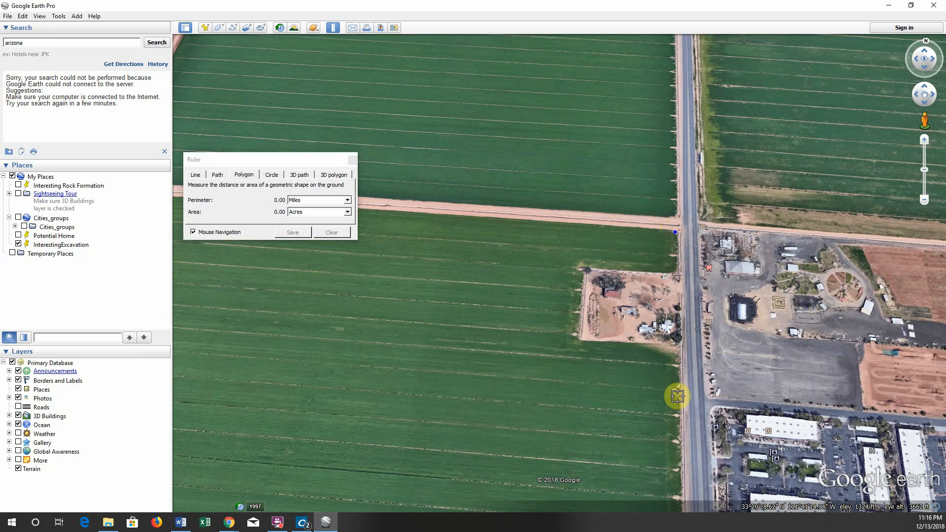
scroll(678, 397, "down", 3)
scroll(678, 397, "up", 3)
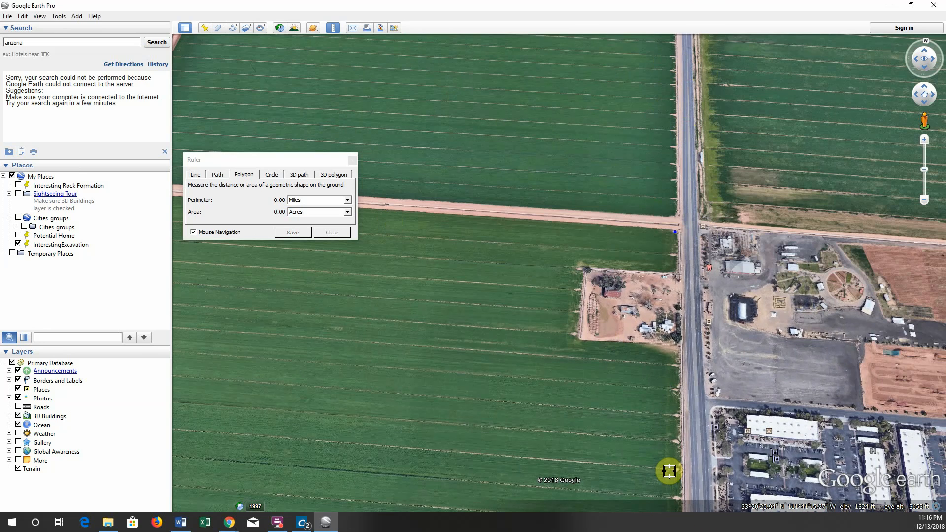
key("Down")
key("Left")
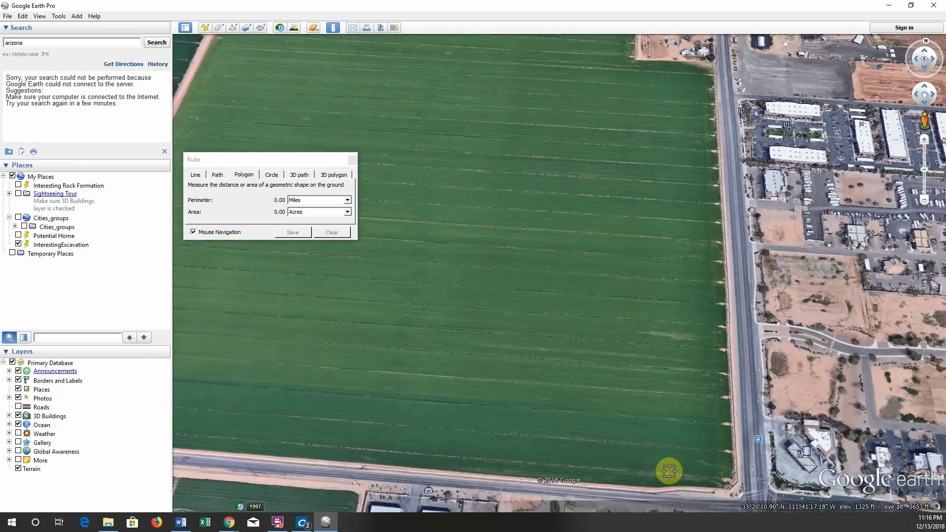
key("Right")
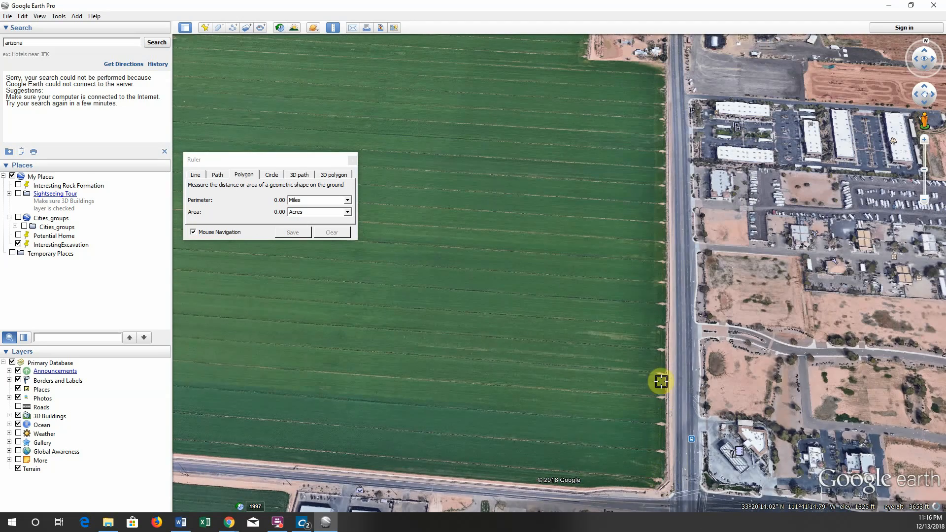
scroll(688, 284, "up", 3)
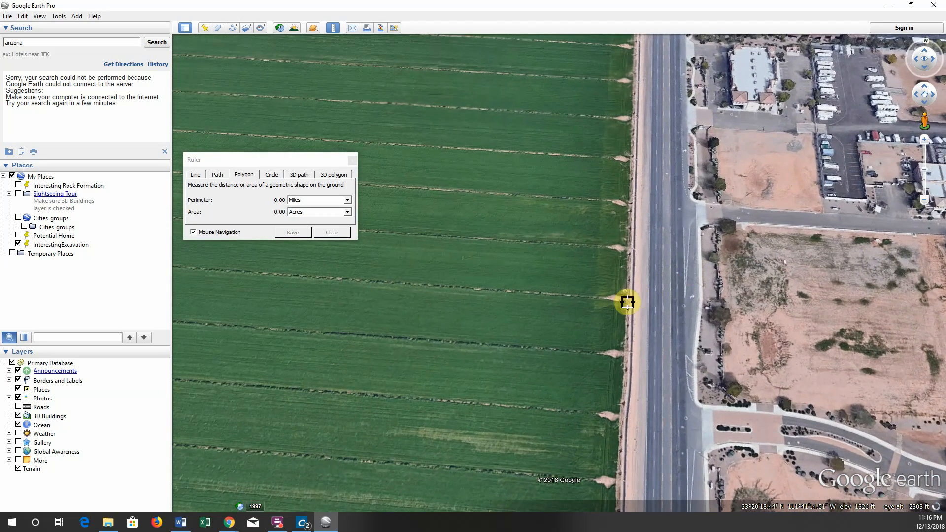
left_click(628, 302)
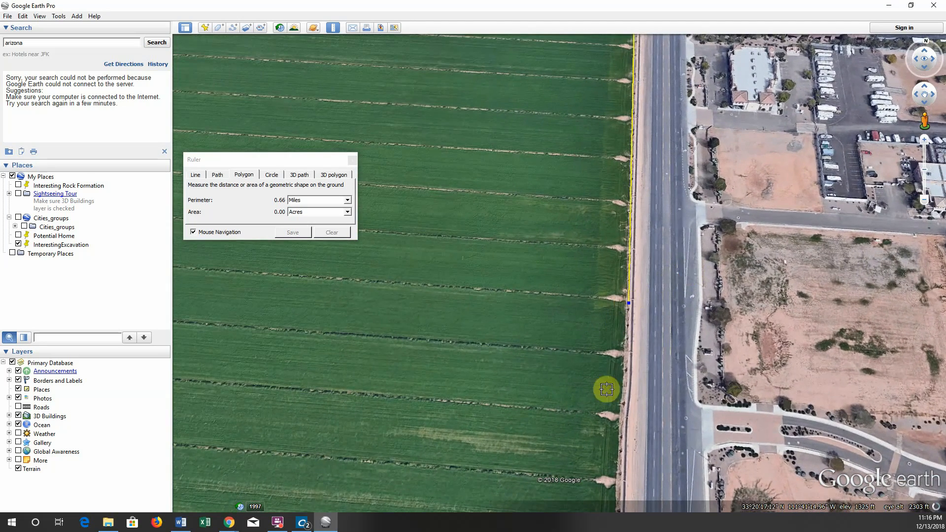
left_click(619, 465)
Continue the detailed polygon down to the field's southeast corner, tracing its cut-off corner with two points
key("Down")
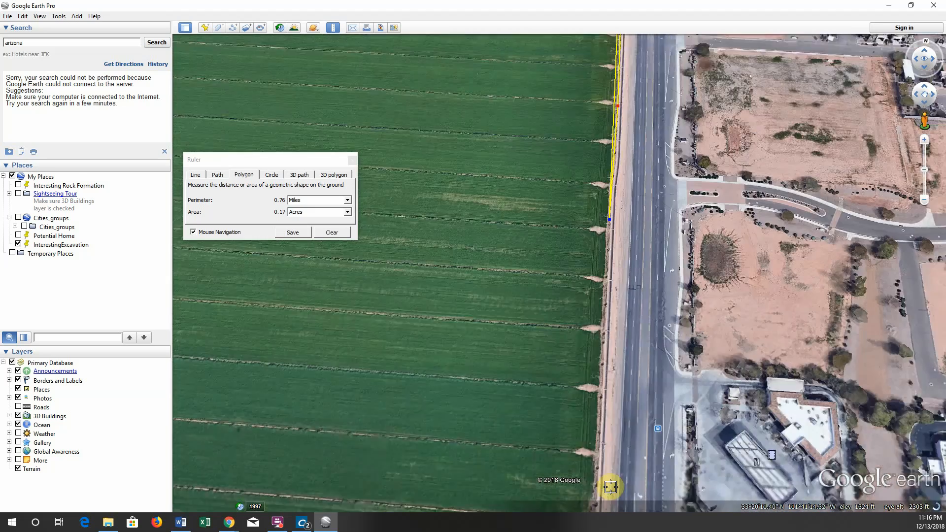
key("Down")
key("Down")
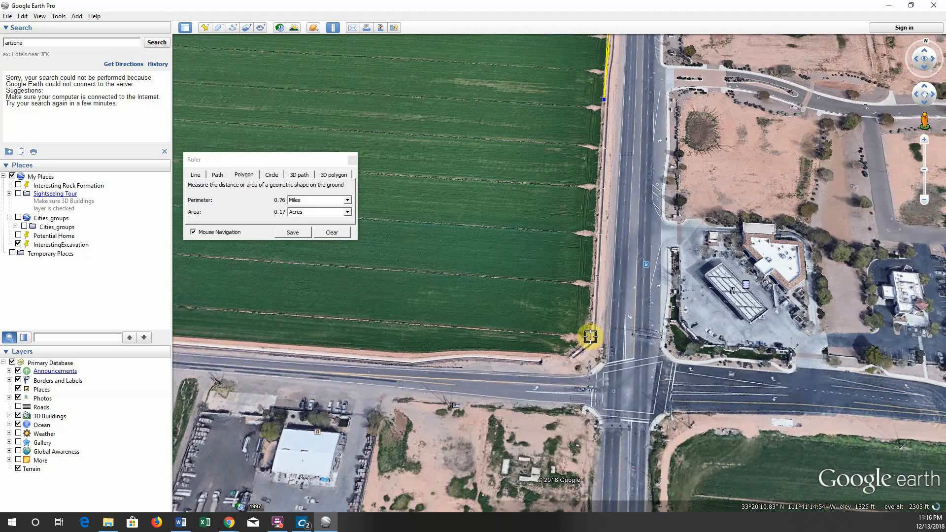
left_click(590, 336)
left_click(567, 355)
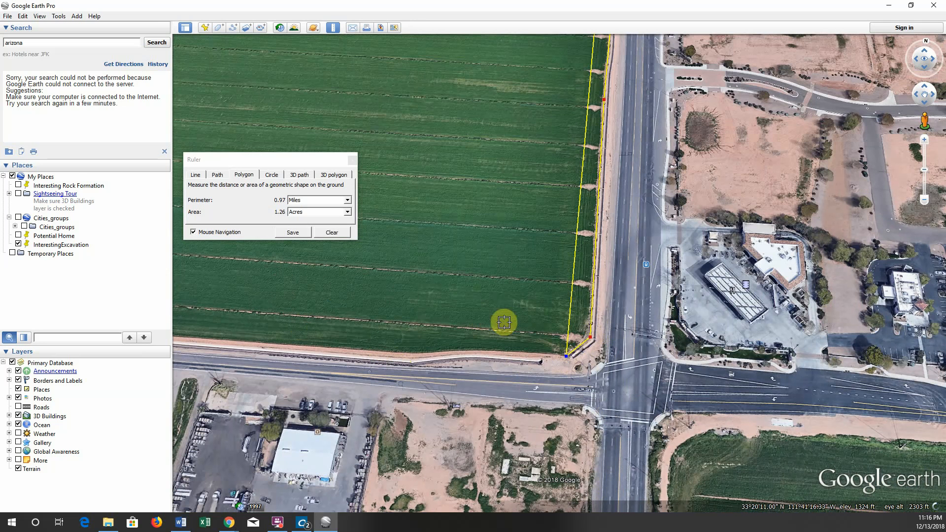
Clear the unfinished polygon and close the Ruler
left_click(327, 232)
left_click(353, 160)
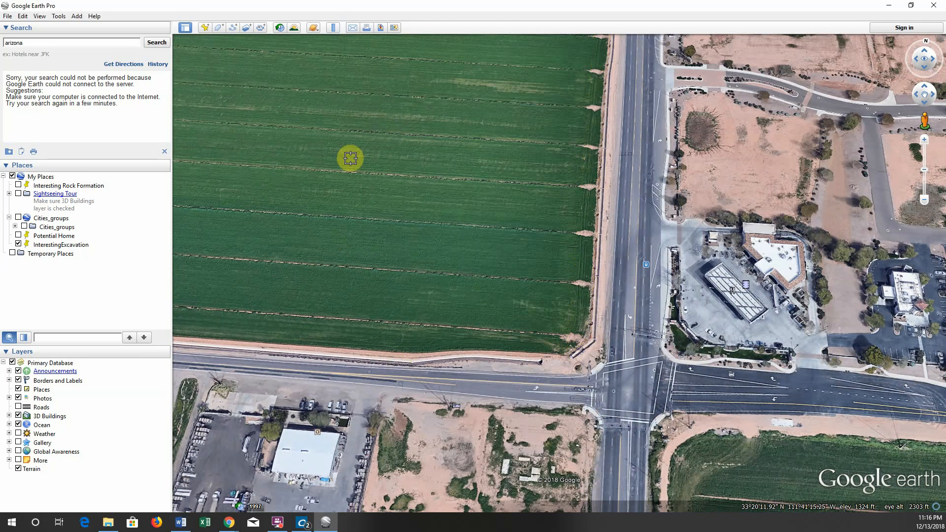
scroll(429, 268, "down", 5)
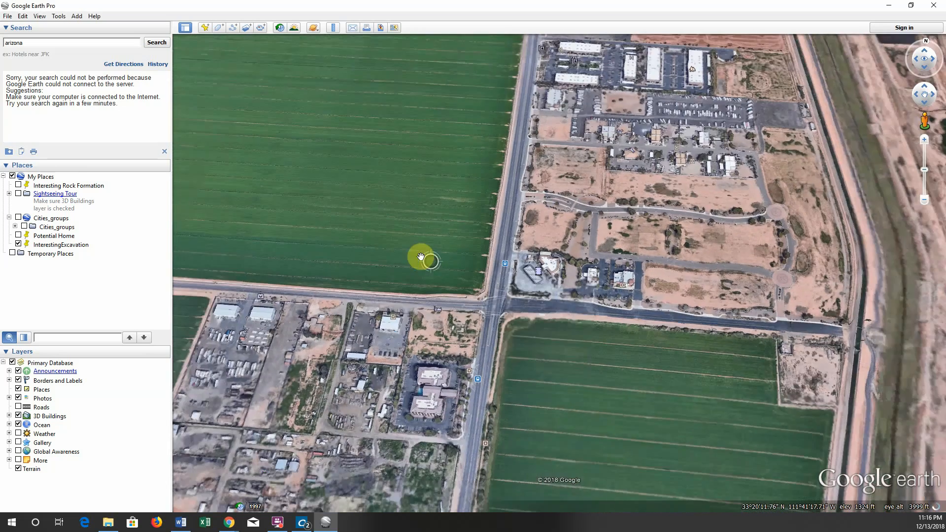
Add a folder named "Mesa Farms" to Temporary Places with the description "Farms in Mesa for Mapping"
left_click_drag(339, 169, 676, 341)
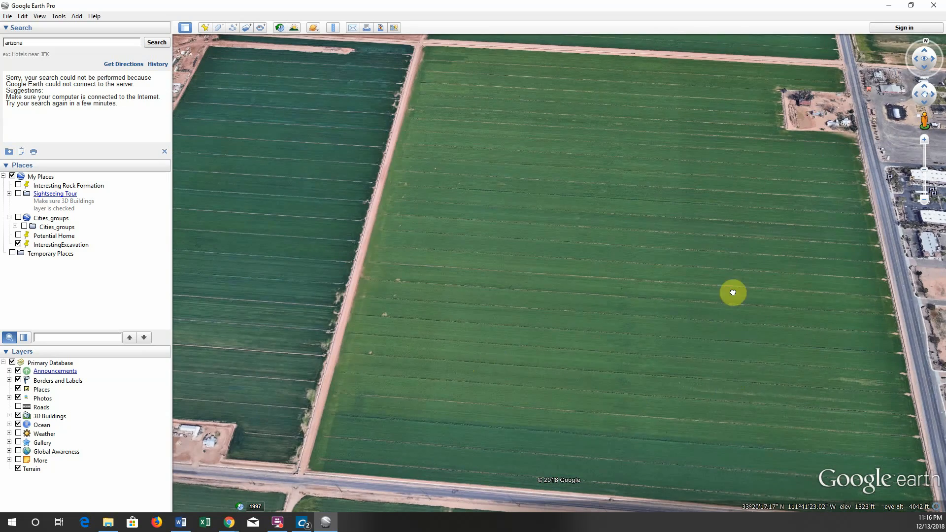
left_click_drag(733, 291, 679, 345)
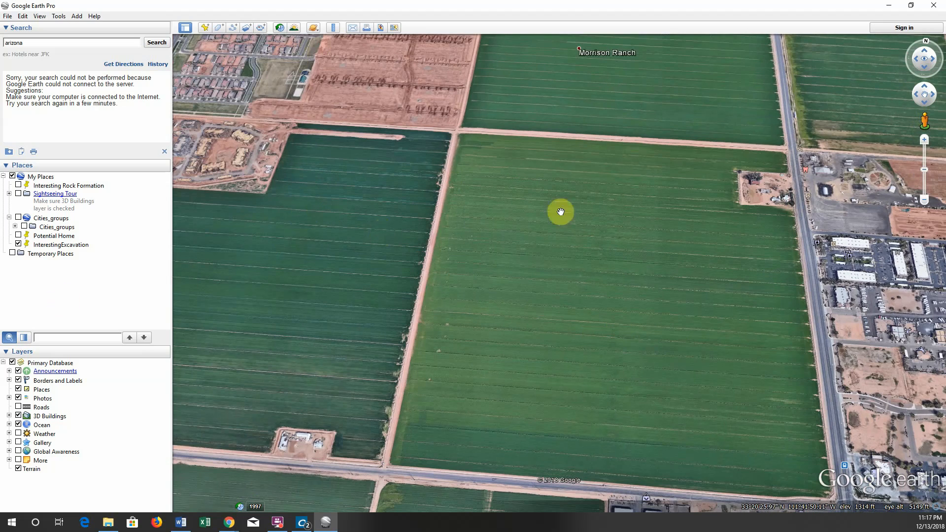
scroll(712, 237, "down", 5)
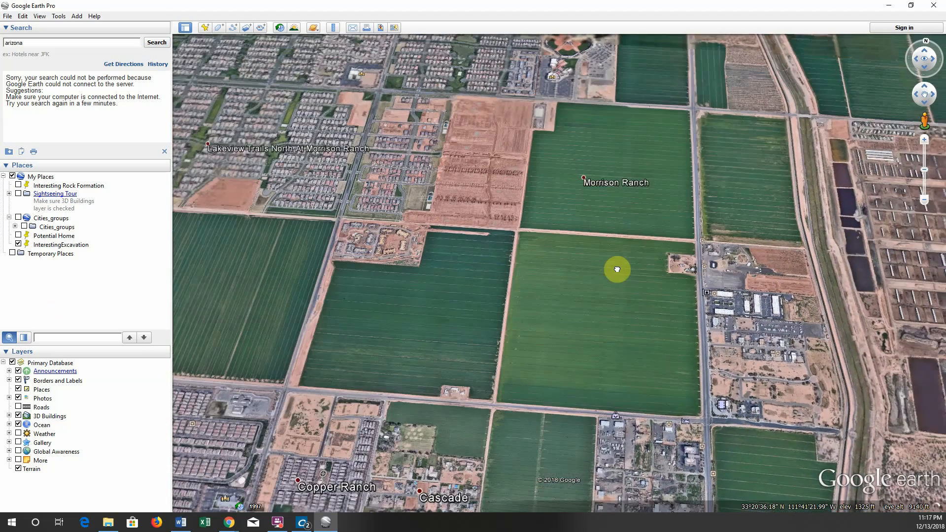
left_click_drag(618, 269, 609, 276)
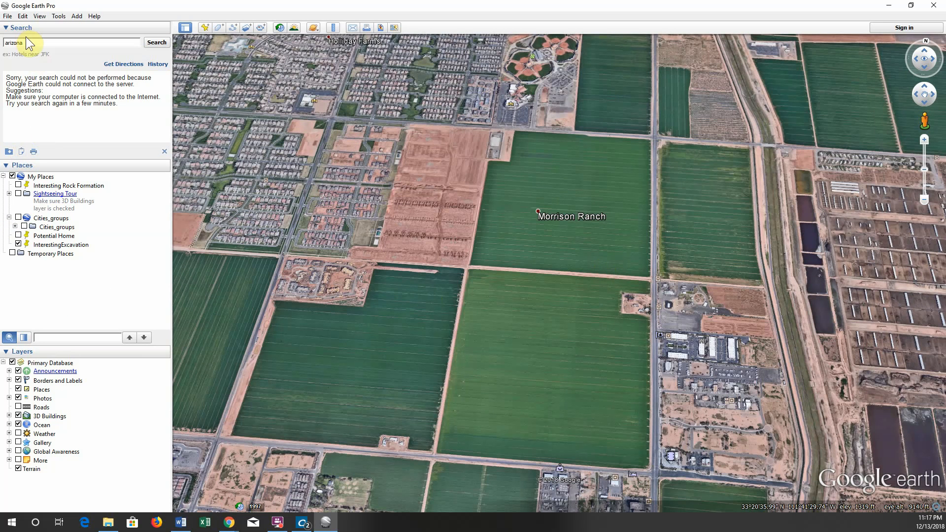
right_click(47, 254)
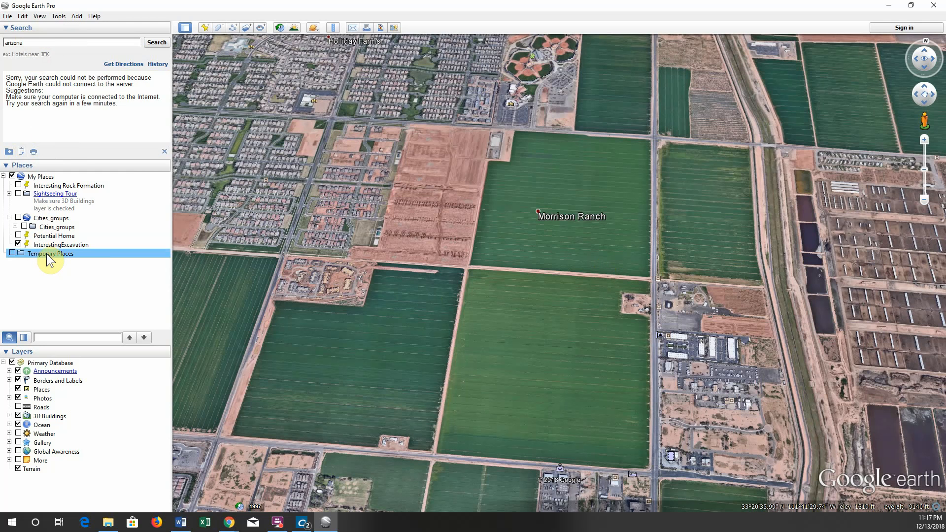
mouse_move(74, 265)
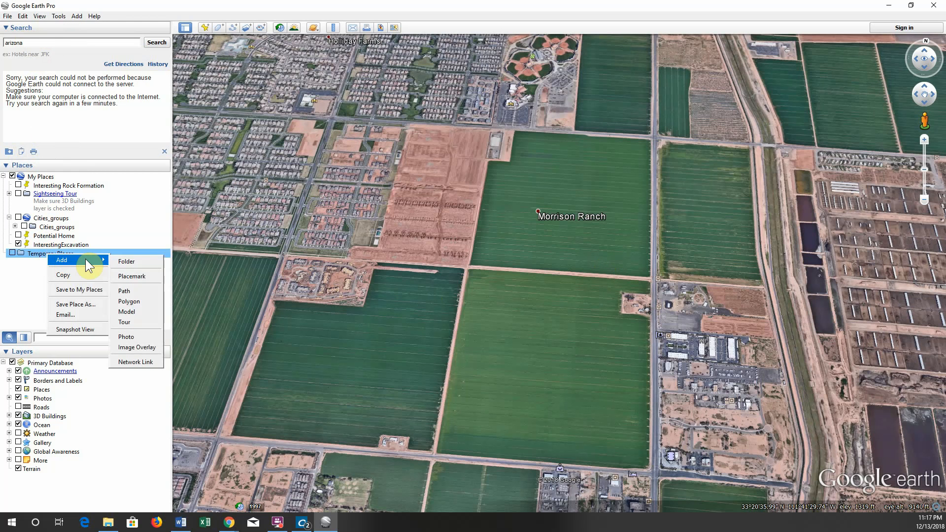
left_click(127, 261)
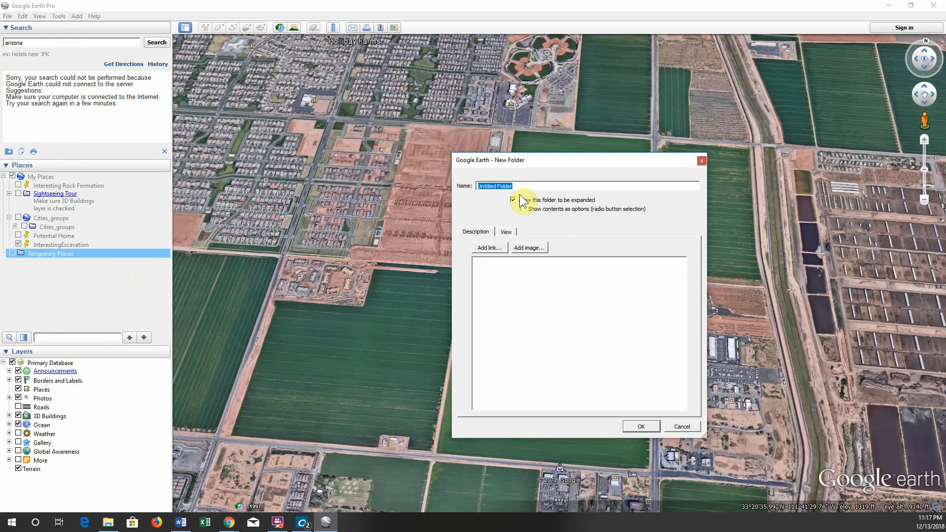
type("Mesa Farms")
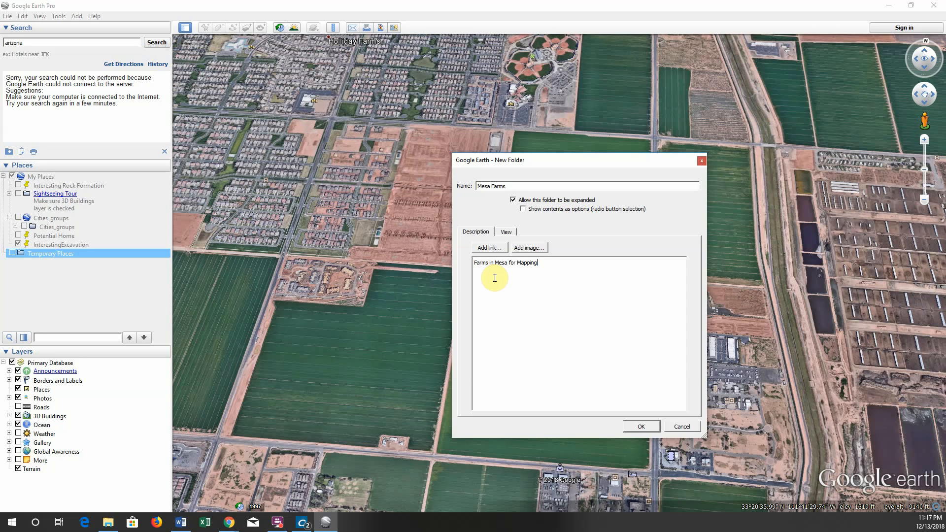
left_click(634, 424)
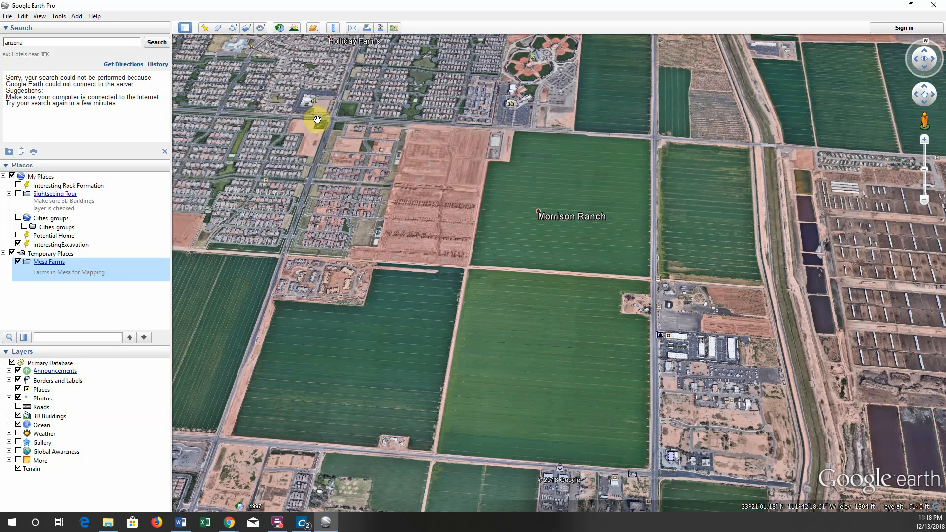
Start a new placemark and position it beside the farmstead buildings near the lot's south edge, at 33°20'30.70"N, 111°41'16.98"W
left_click(204, 27)
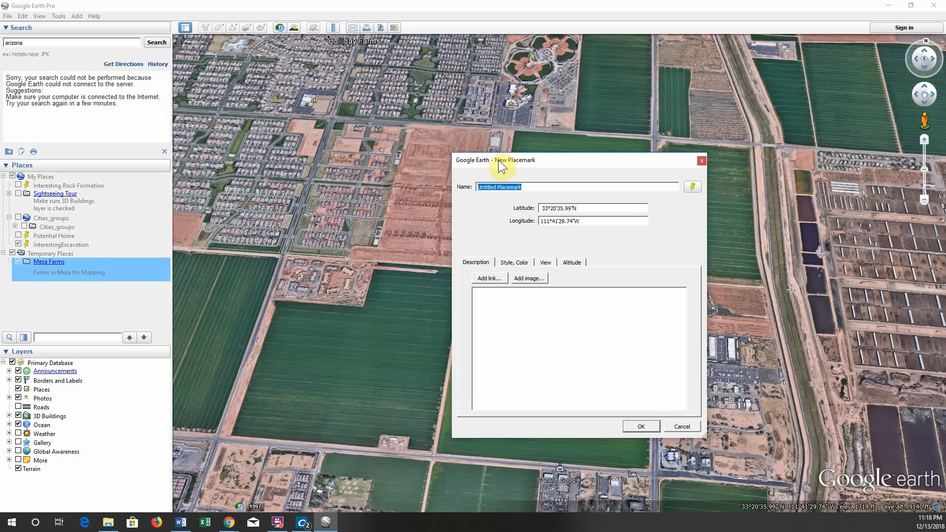
left_click_drag(498, 161, 119, 145)
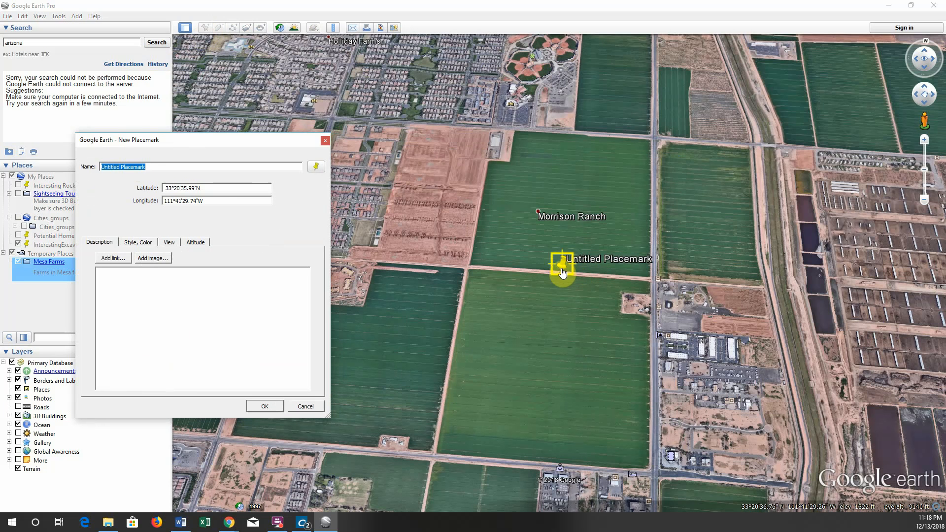
left_click_drag(565, 270, 625, 319)
scroll(625, 318, "up", 3)
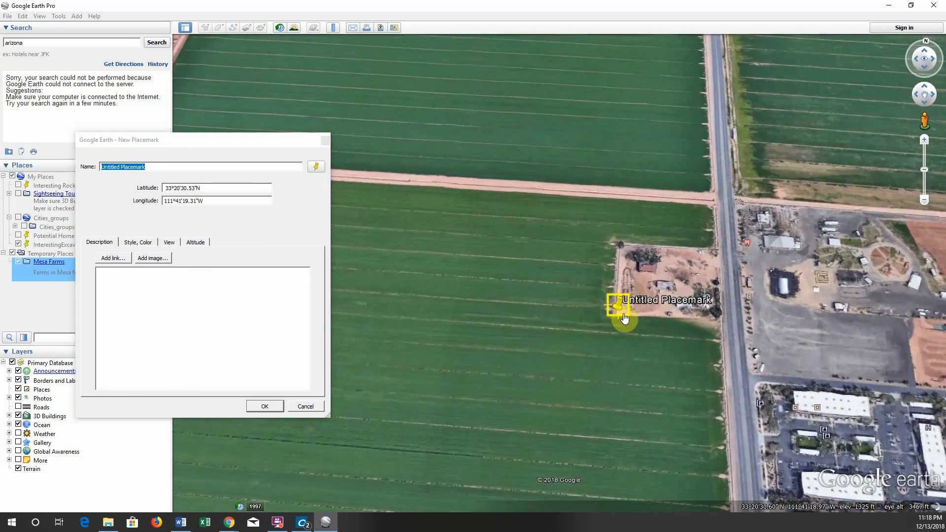
scroll(625, 319, "up", 3)
scroll(625, 319, "down", 2)
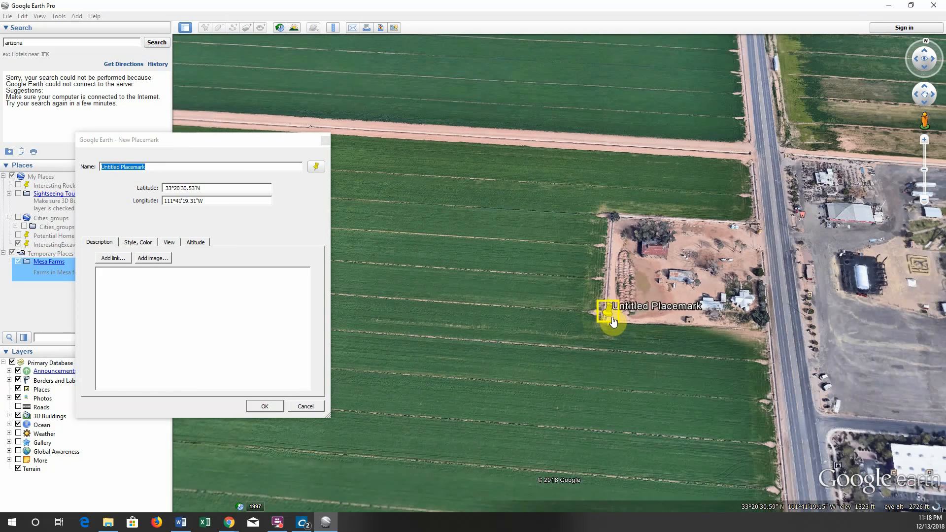
left_click_drag(614, 322, 692, 324)
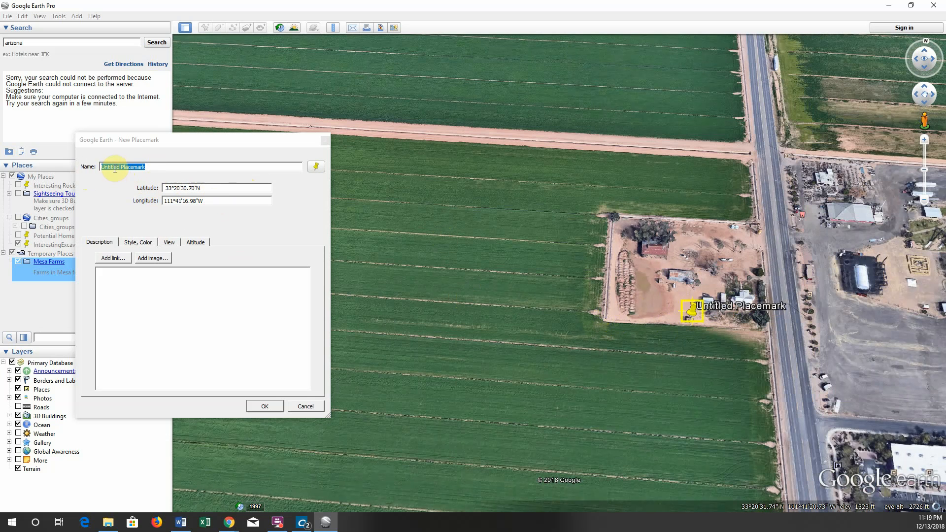
Name the new placemark "Spot's Doghouse"
left_click(152, 169)
triple_click(152, 169)
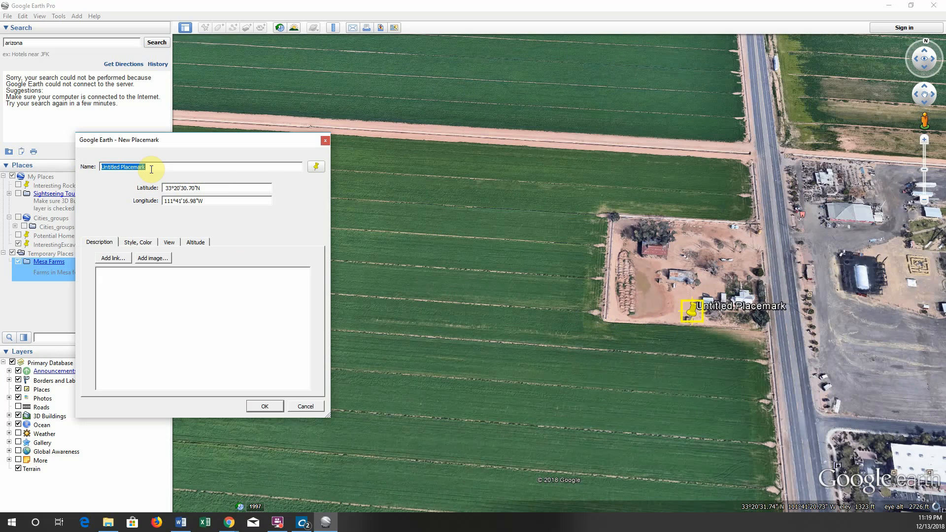
type("Spot")
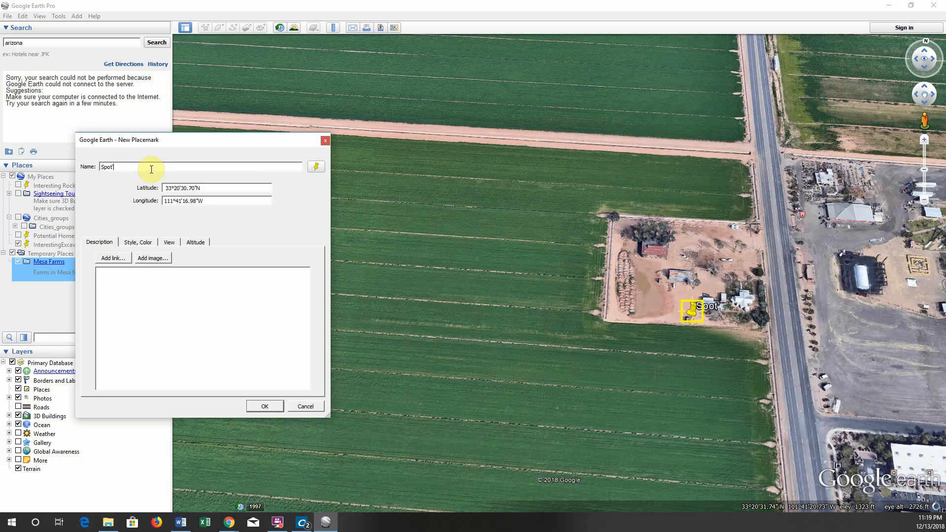
type("'s Doghouse")
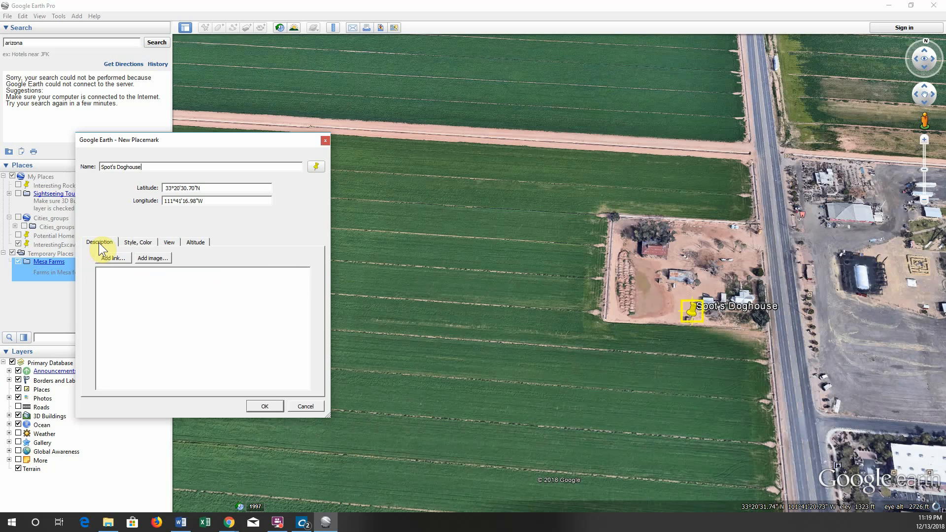
left_click(128, 244)
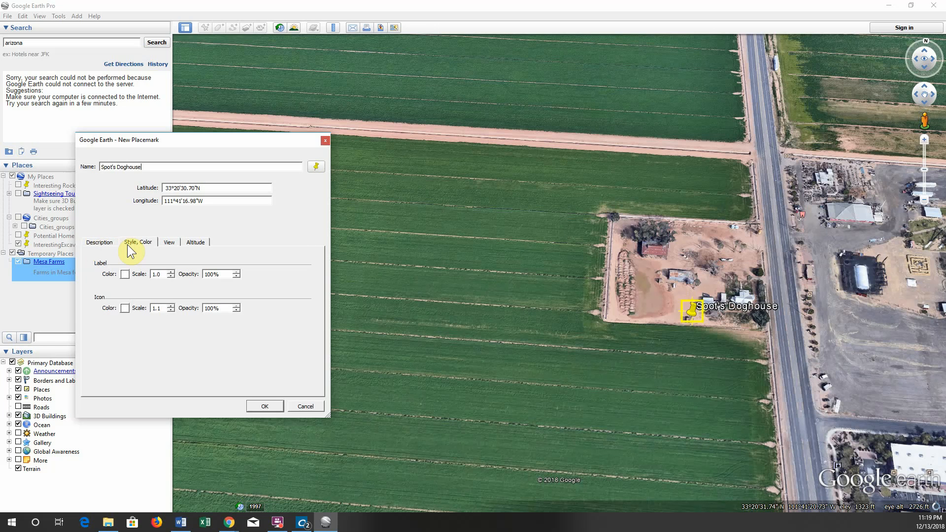
left_click(169, 244)
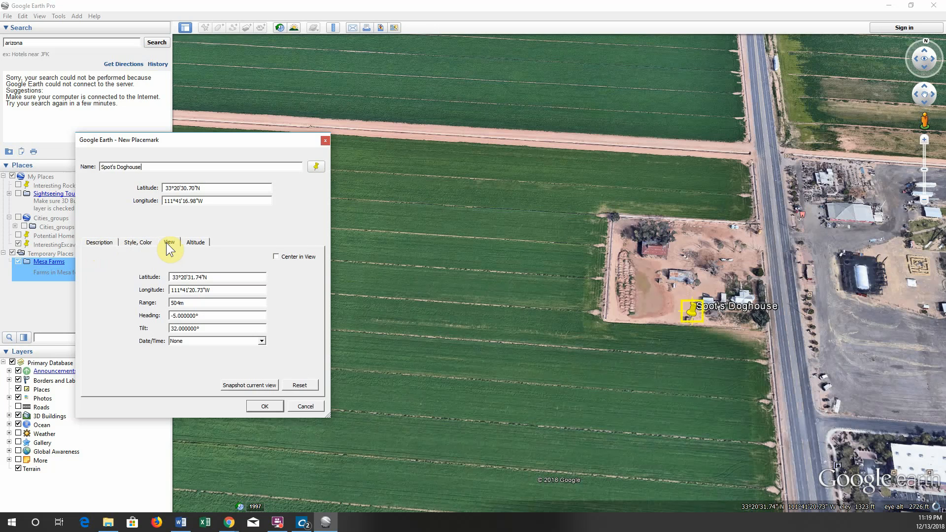
left_click(196, 243)
left_click(99, 243)
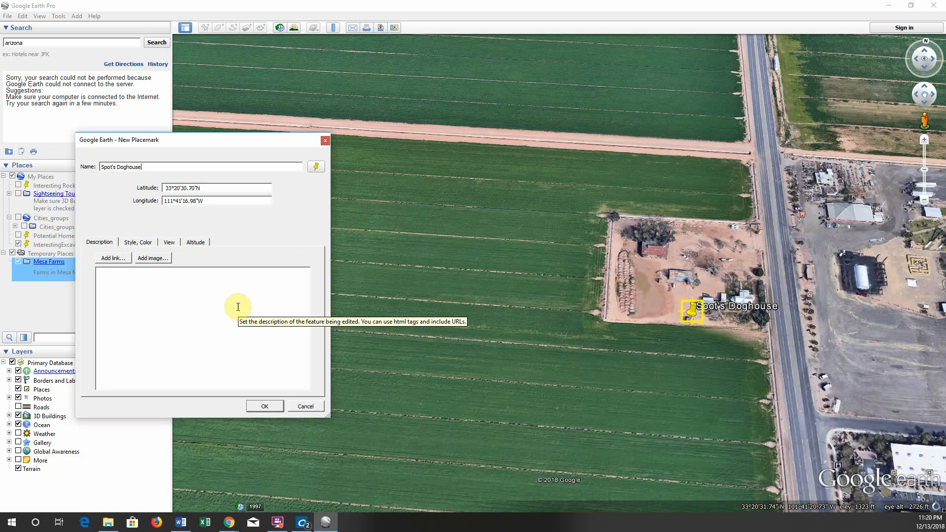
Describe the placemark on four lines: "Dog Breed: English Mastiff", "Food: Beef 3x a day", "Age: 3 years", "Doghouse Material: Particle"
left_click(215, 301)
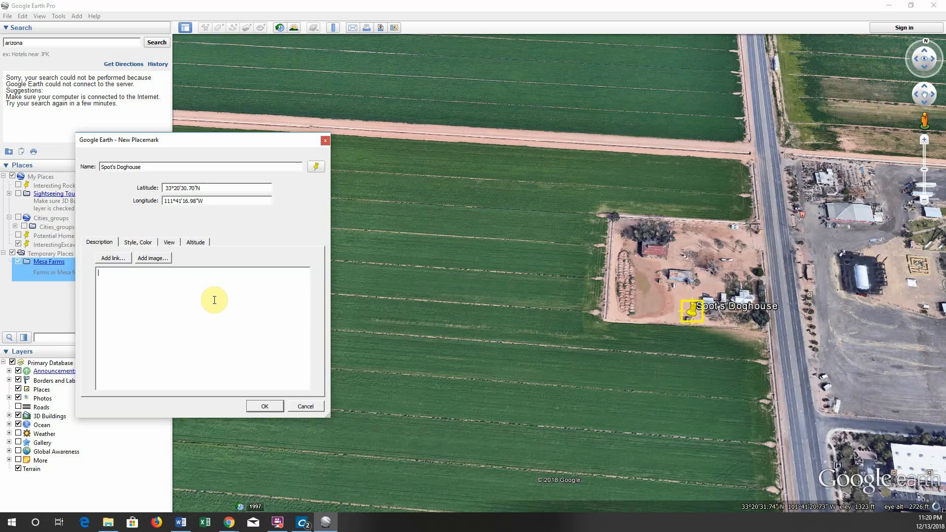
type("Breed: English Mastiff")
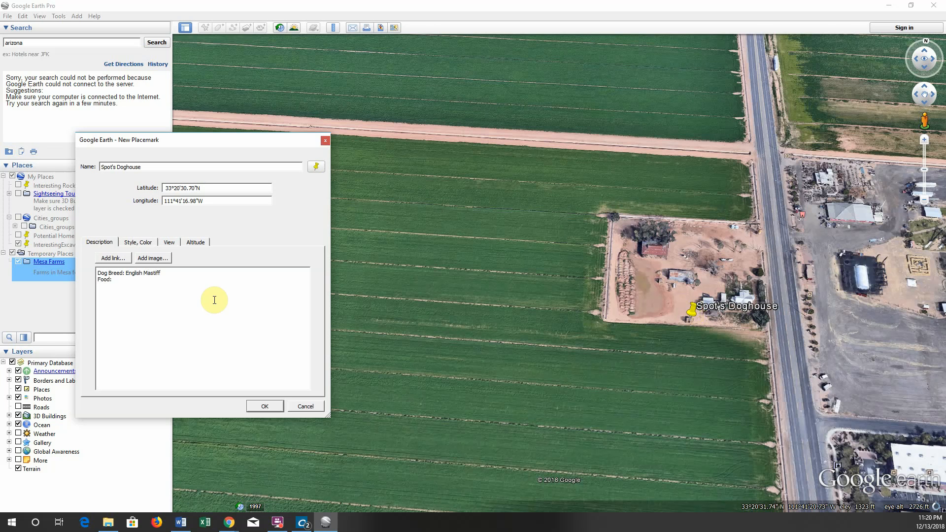
type("Beef 3x a day")
key("Return")
type("Age: 3 years ")
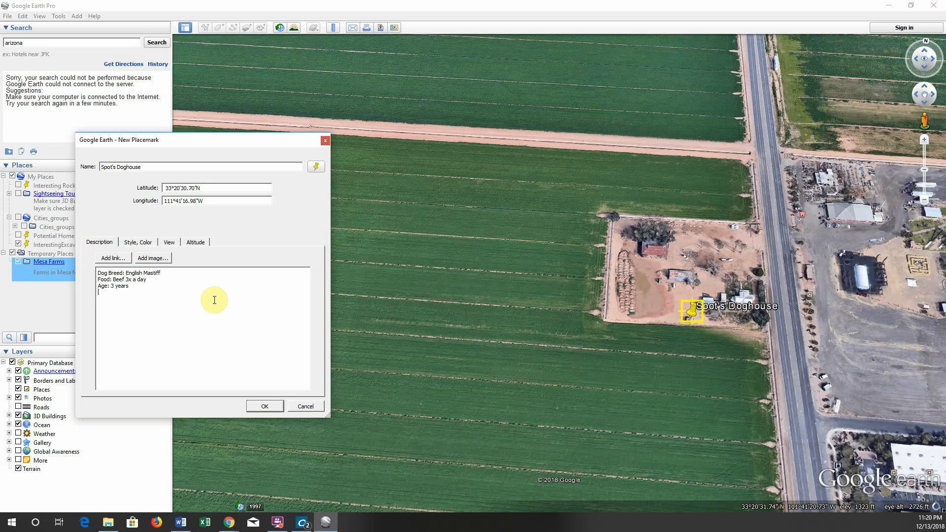
type("Doghouse Material: Particle")
left_click(150, 259)
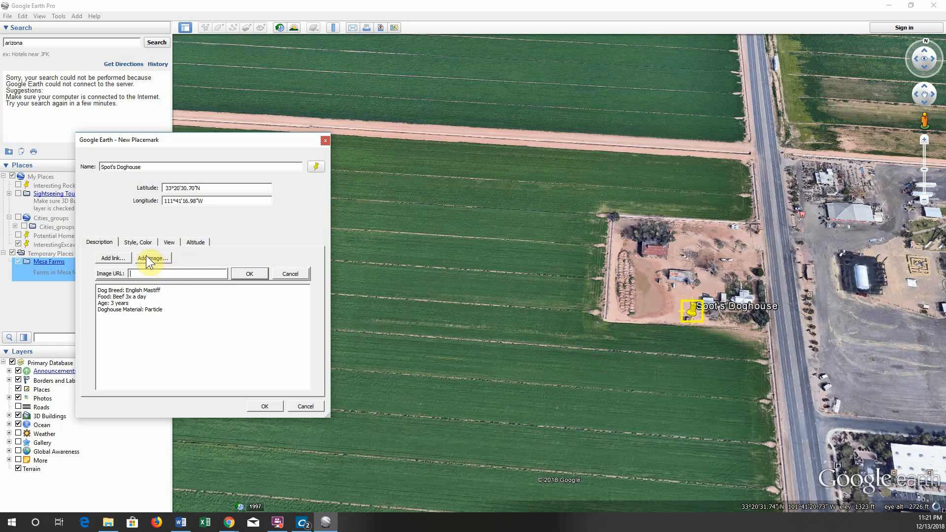
left_click(262, 273)
left_click(285, 276)
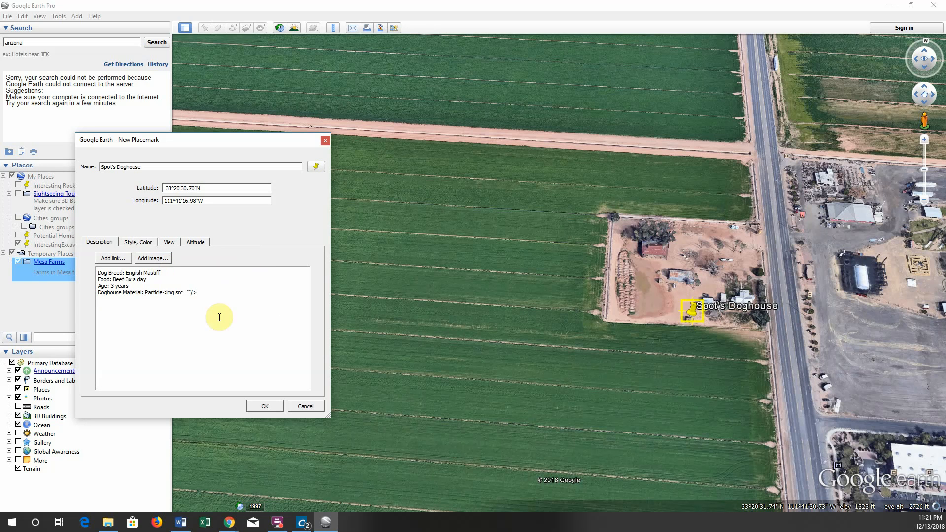
left_click_drag(204, 292, 163, 293)
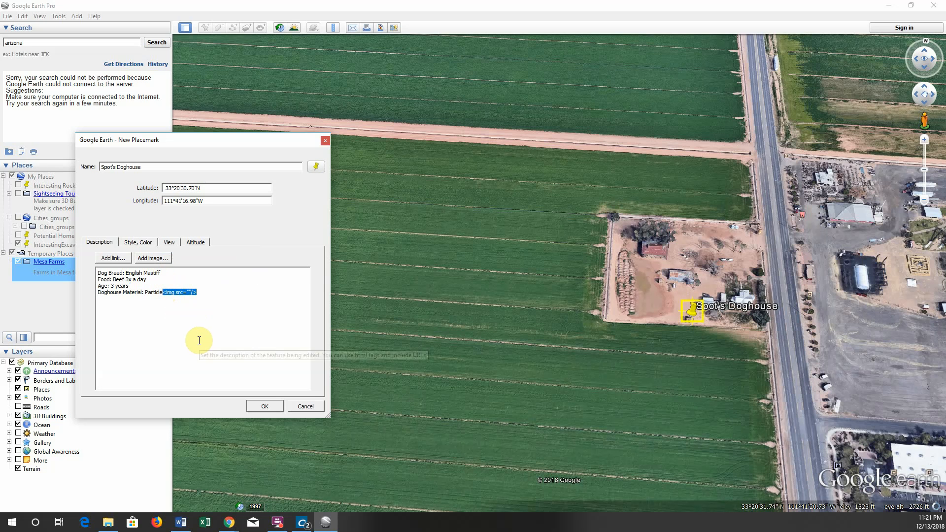
key("Delete")
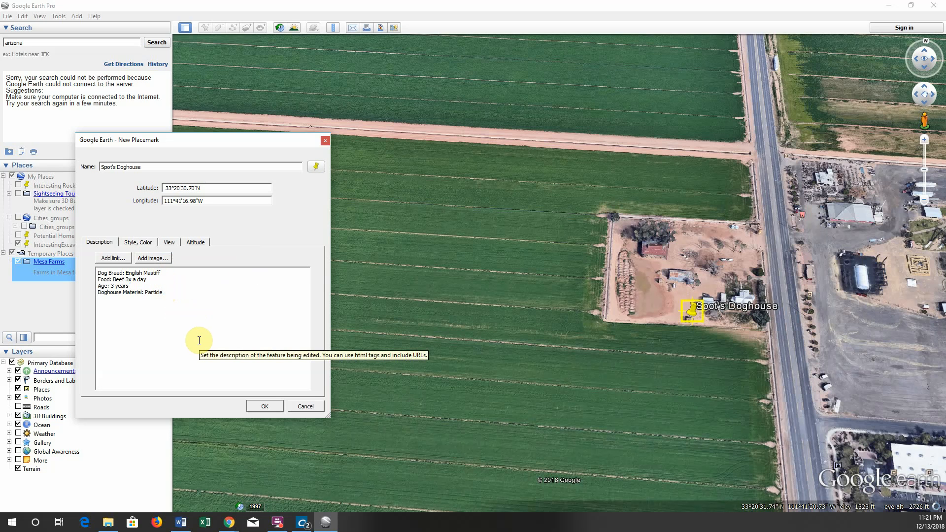
Save the doghouse placemark in the Mesa Farms folder
left_click(262, 409)
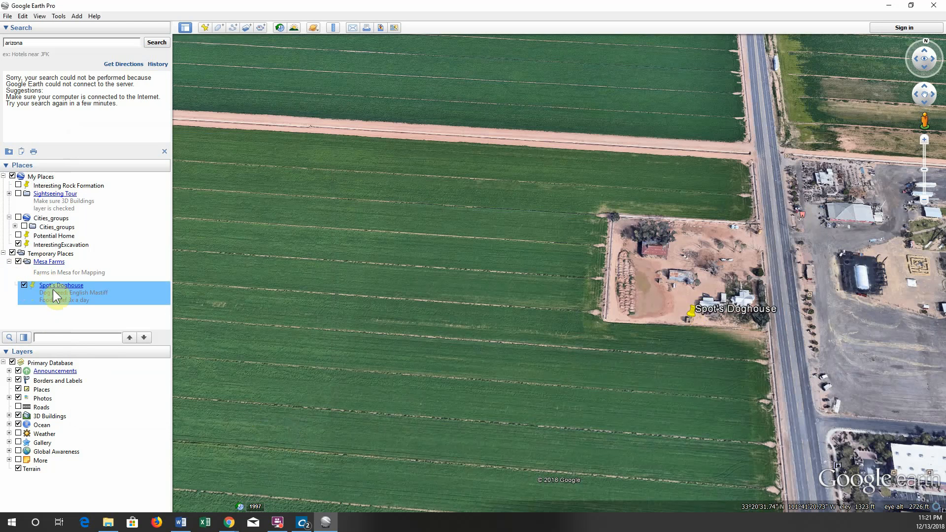
left_click(30, 43)
key("Return")
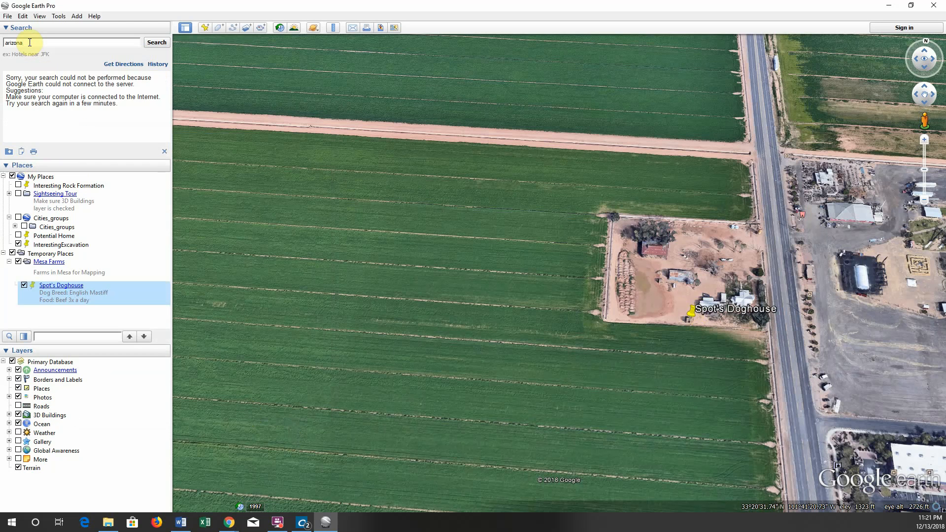
Move the view far out and east over Texas, and fly back to the Spot's Doghouse placemark with its description balloon open
scroll(303, 395, "down", 5)
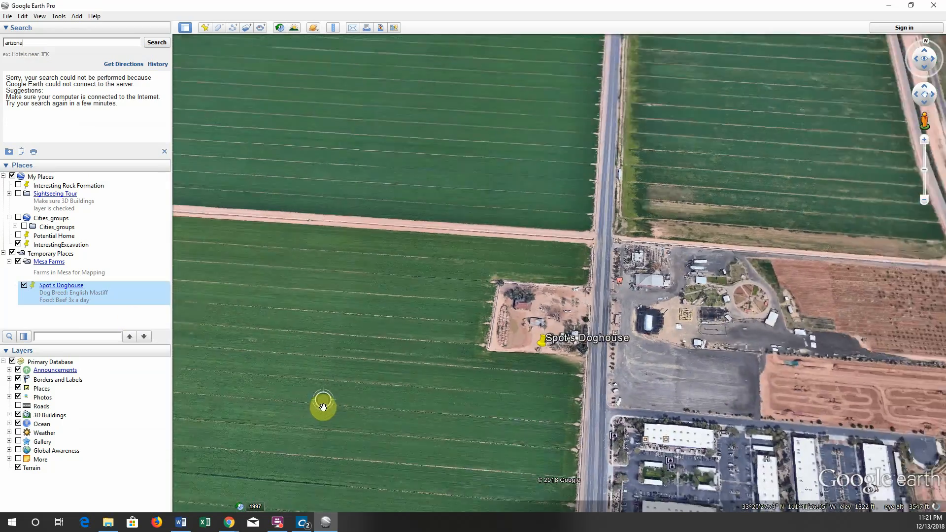
scroll(322, 407, "down", 10)
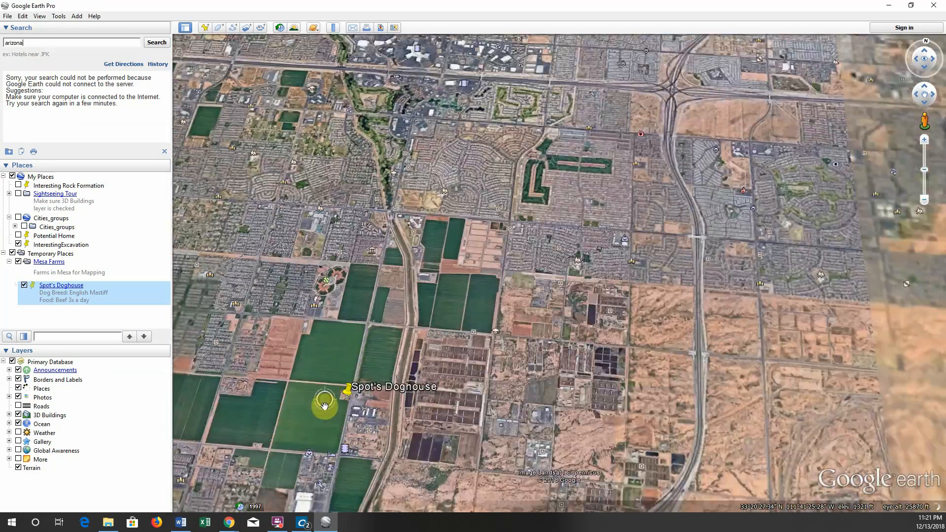
scroll(328, 408, "down", 8)
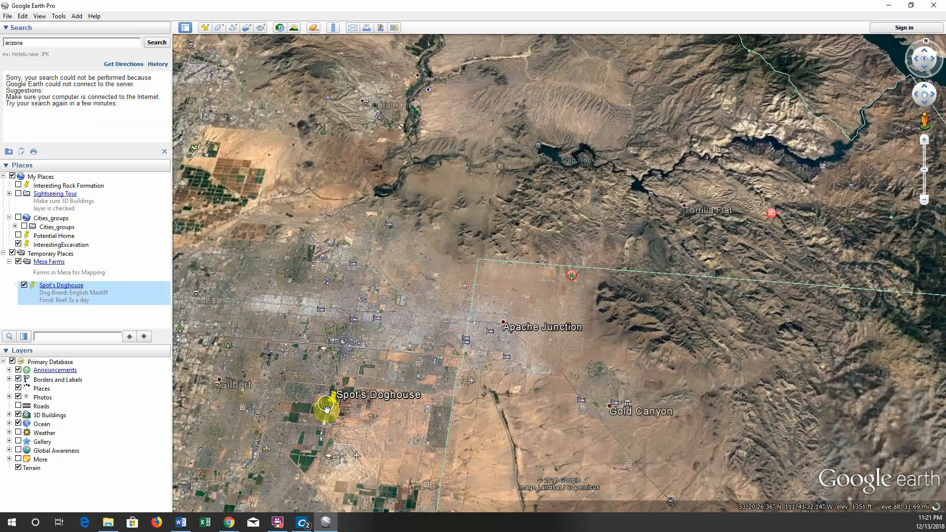
scroll(327, 408, "down", 10)
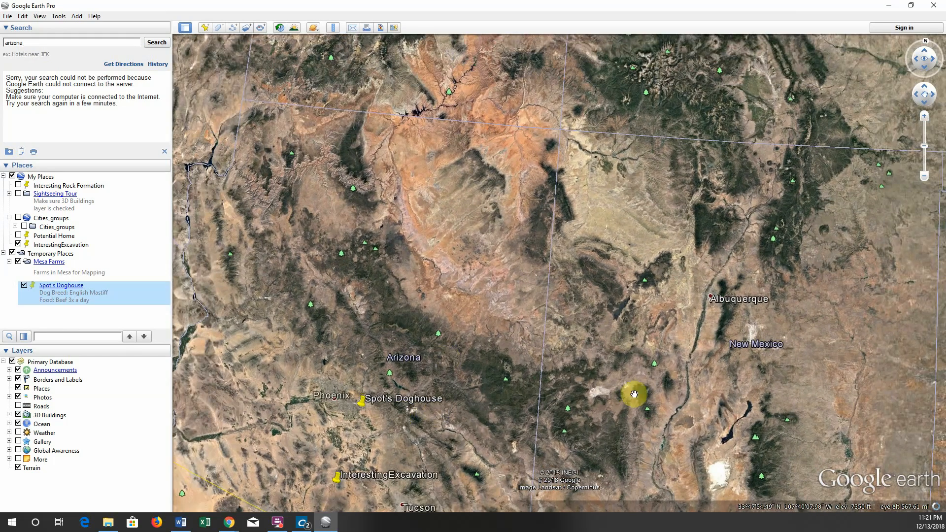
left_click_drag(625, 403, 249, 278)
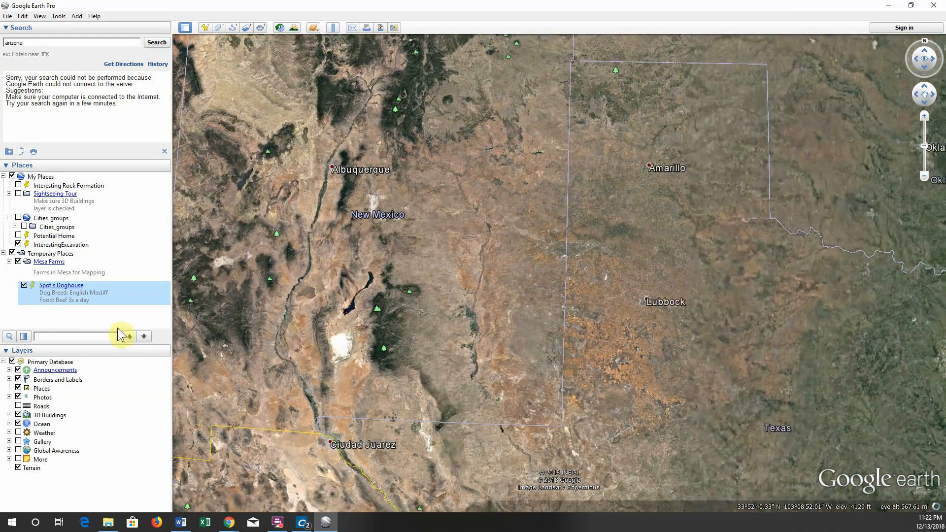
double_click(47, 289)
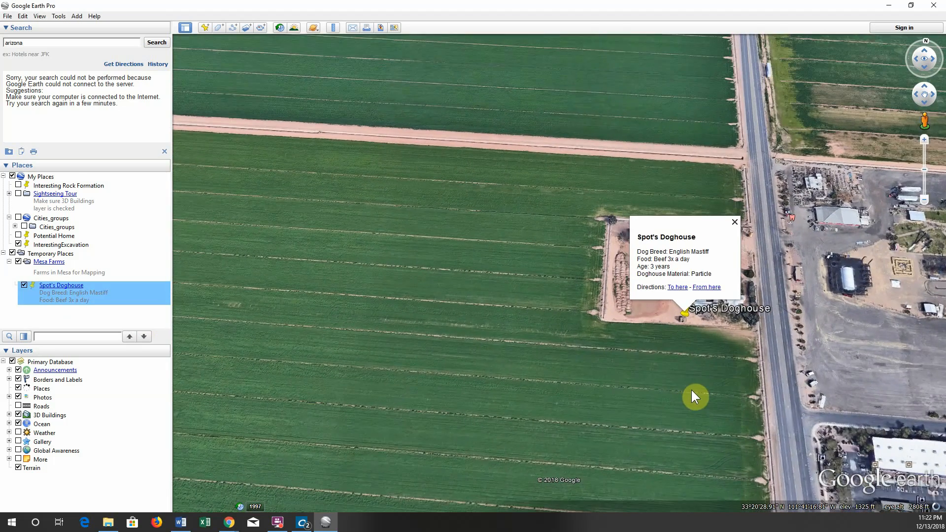
Open the Spot's Doghouse description balloon from its marker on the map, and close it after reading
left_click_drag(715, 382, 545, 368)
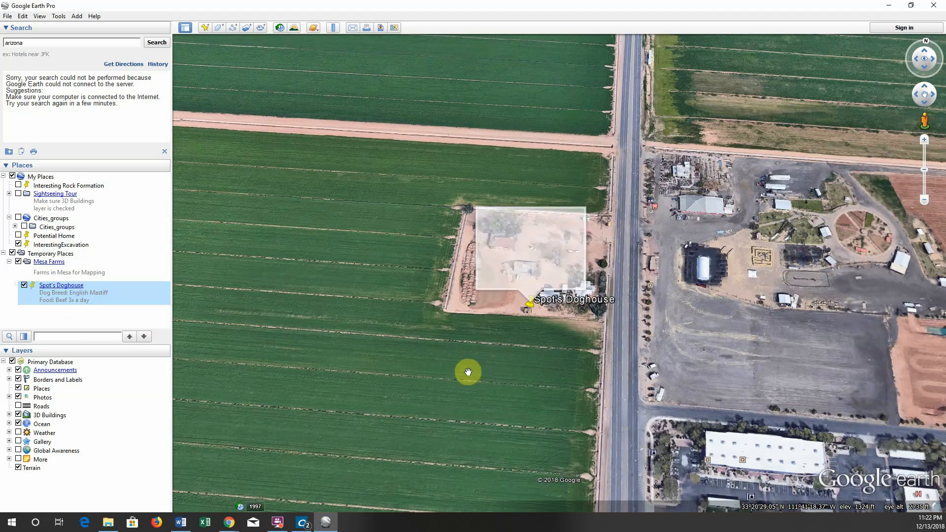
left_click(531, 304)
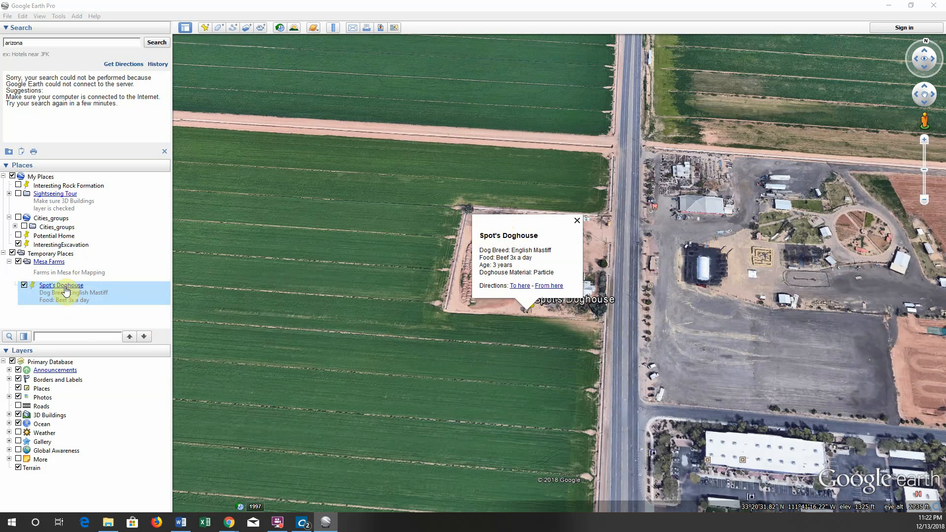
scroll(303, 350, "down", 3)
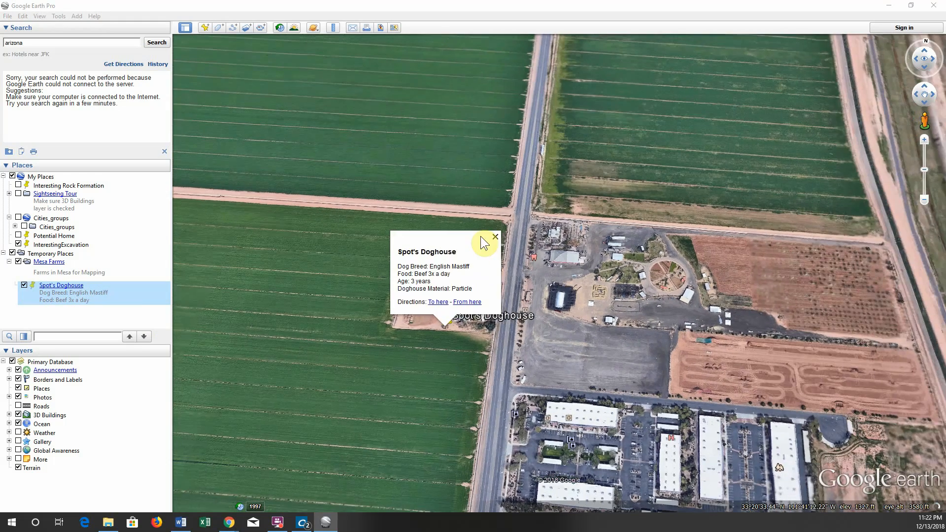
left_click(494, 238)
Start a new polygon named "Morty's Farm" with the fields northeast of the doghouse in view
left_click_drag(350, 383, 466, 419)
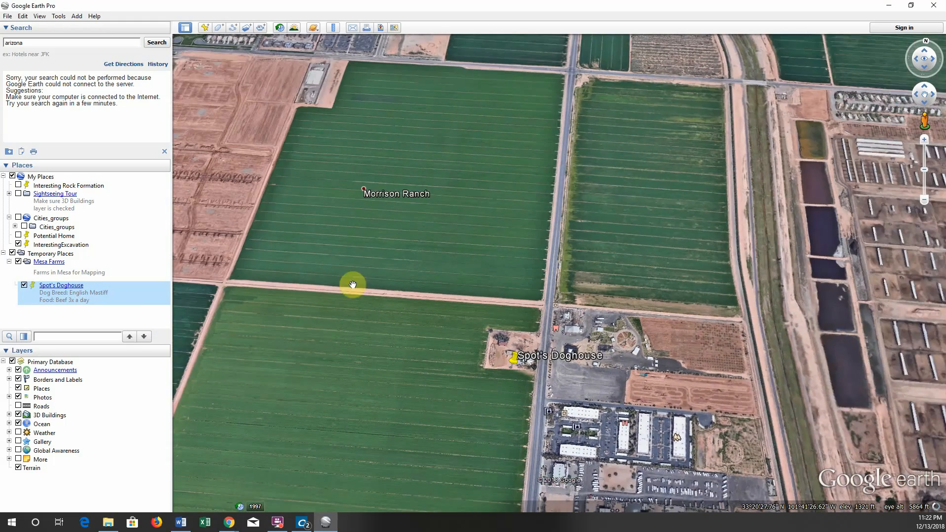
left_click(218, 27)
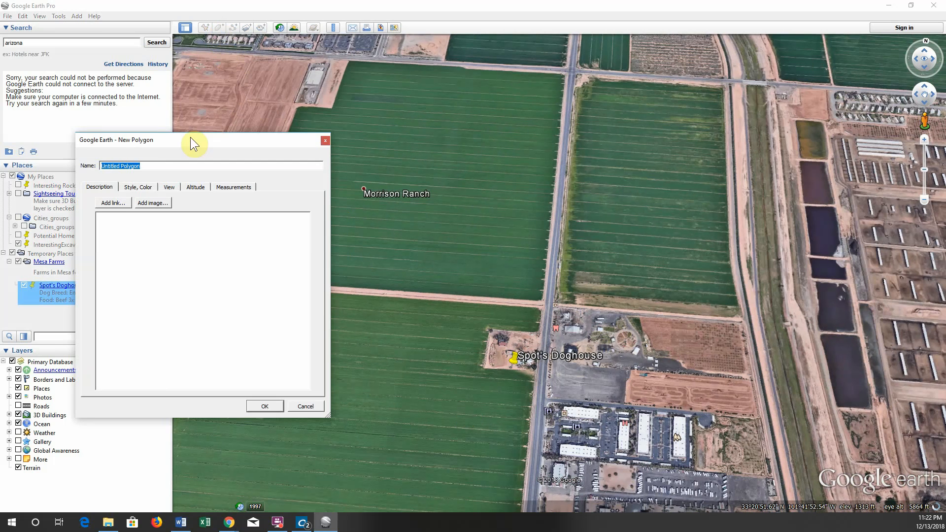
left_click_drag(159, 140, 135, 143)
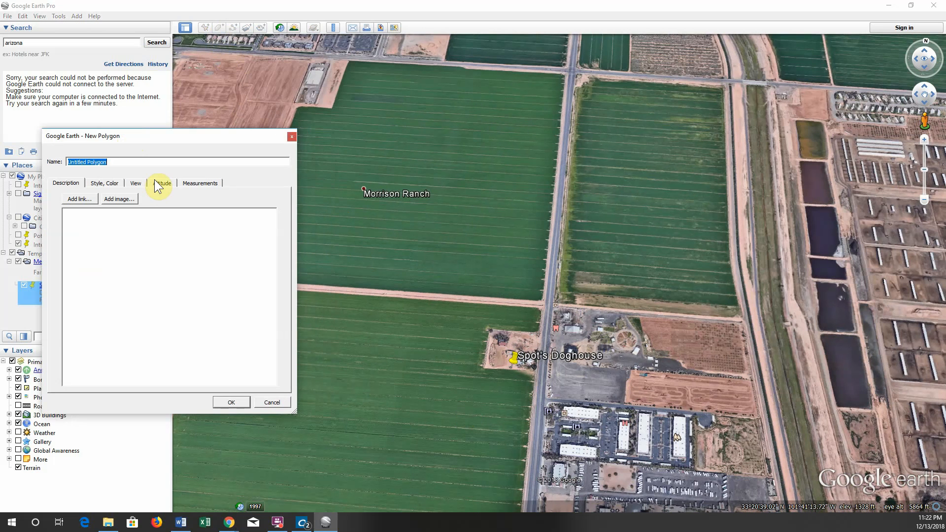
type("Morty's Farm")
Outline the green field east of the road and north of the doghouse with six polygon corner points
left_click(576, 75)
left_click(723, 88)
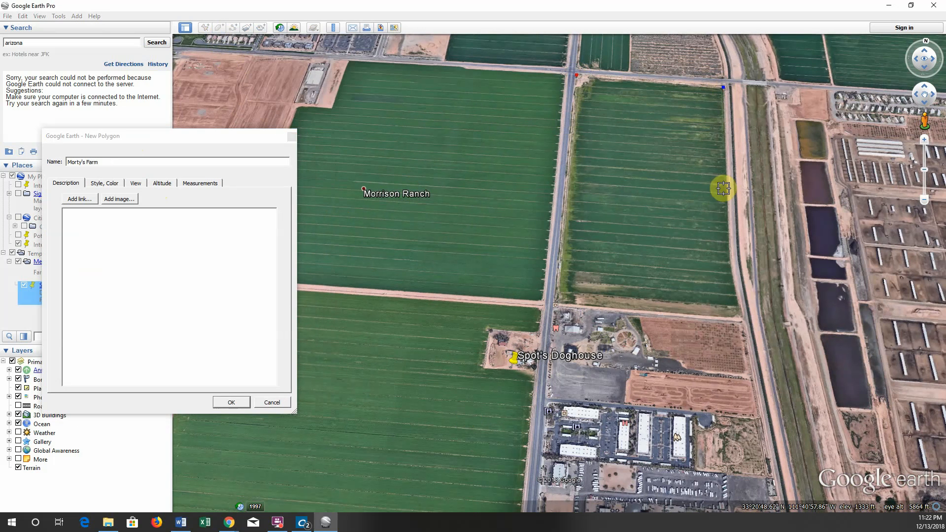
left_click(728, 202)
left_click(732, 267)
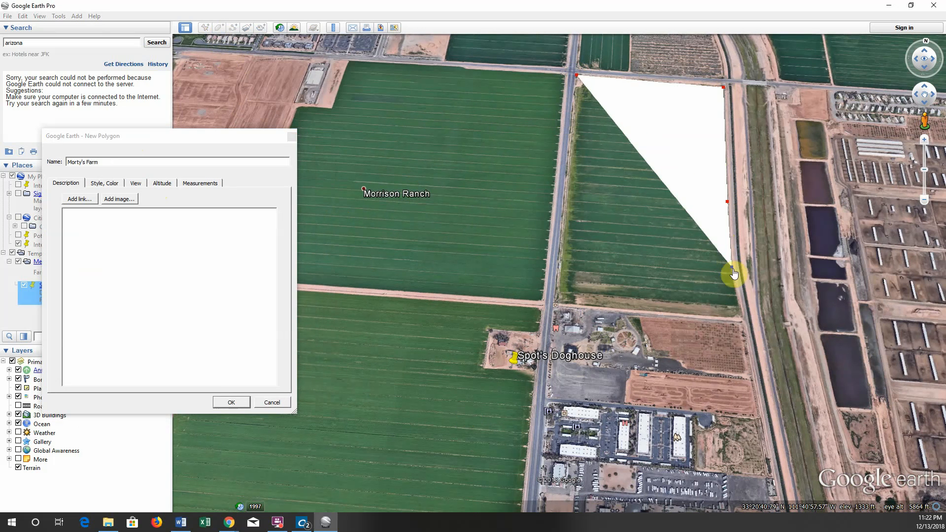
left_click(741, 318)
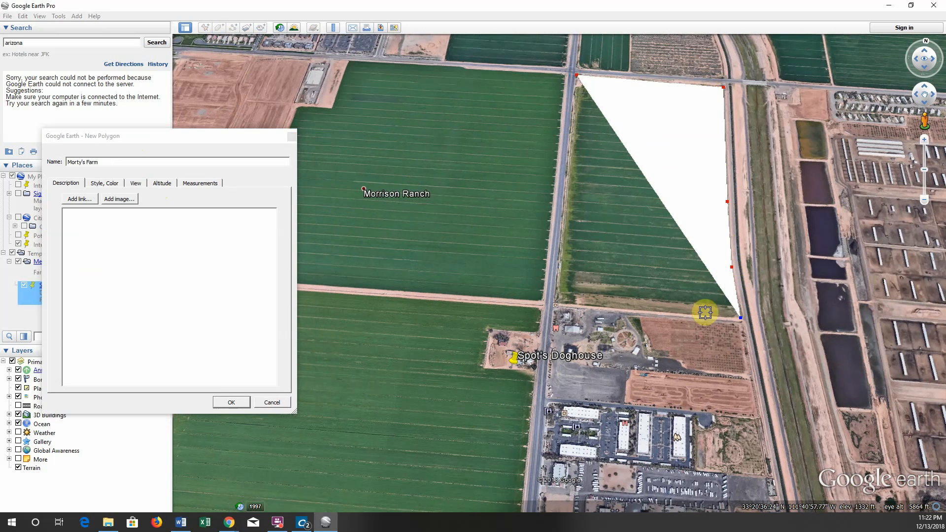
left_click(557, 301)
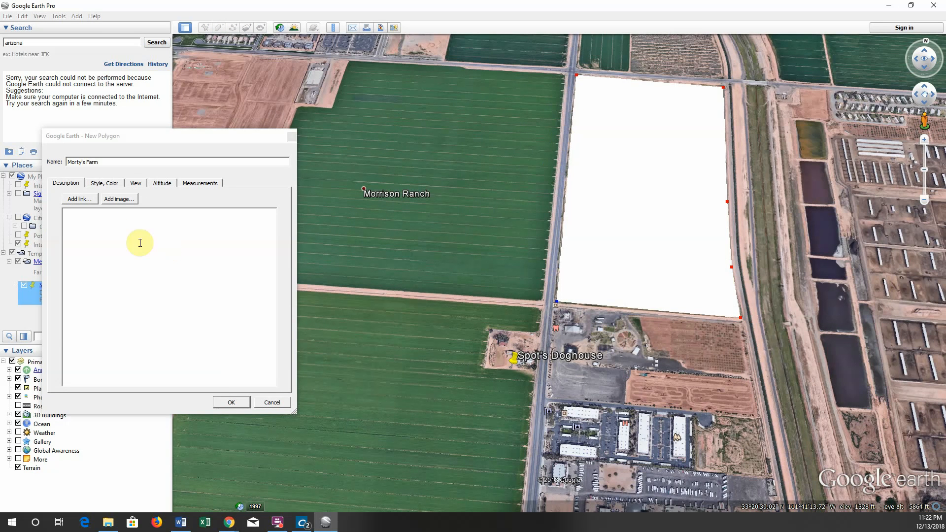
Set the polygon's area color to the mauve pink basic color (red 170, green 85, blue 127)
left_click(107, 184)
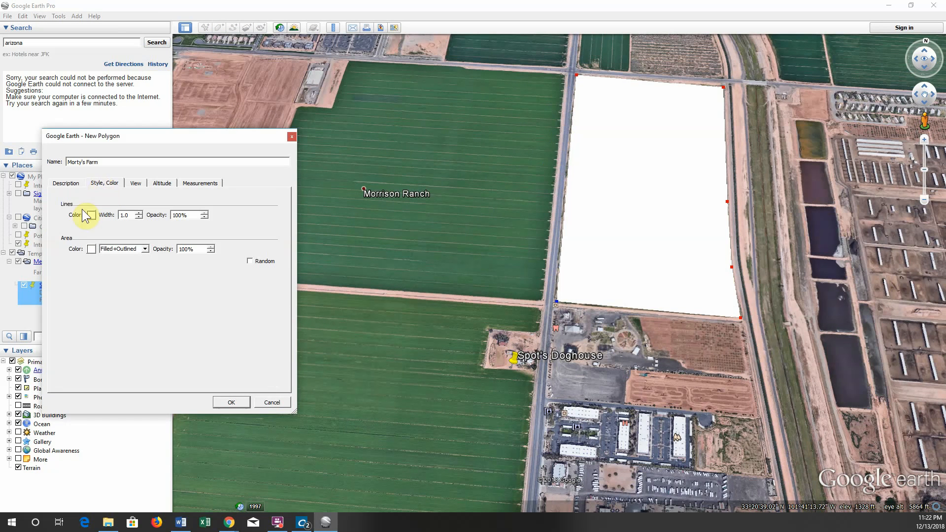
left_click(91, 249)
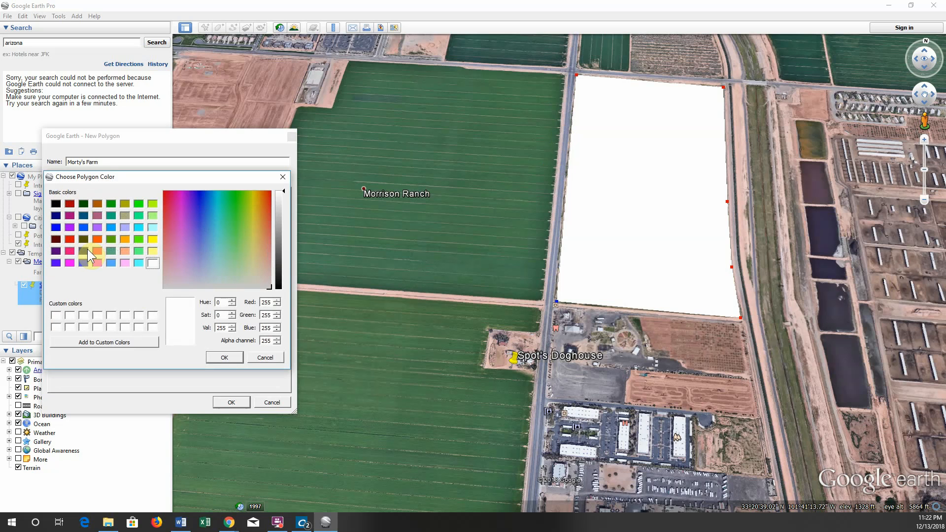
left_click(94, 214)
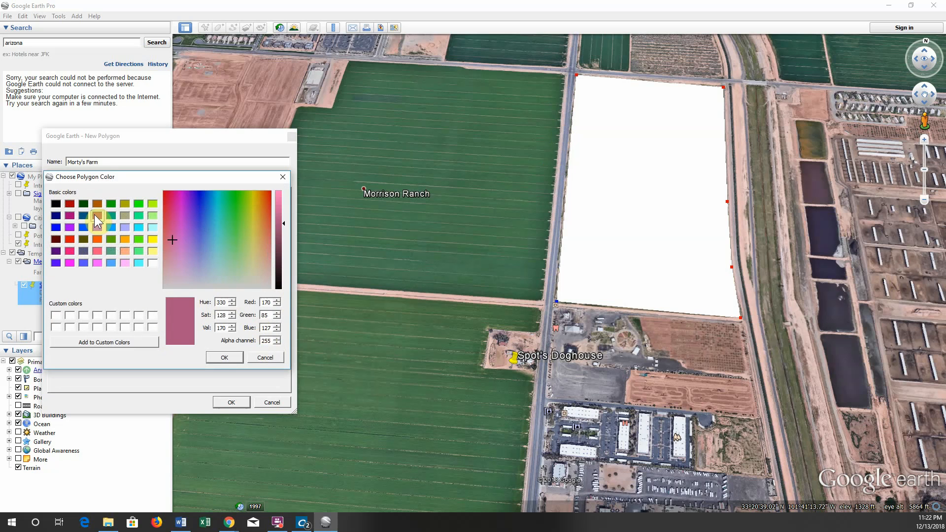
left_click(211, 354)
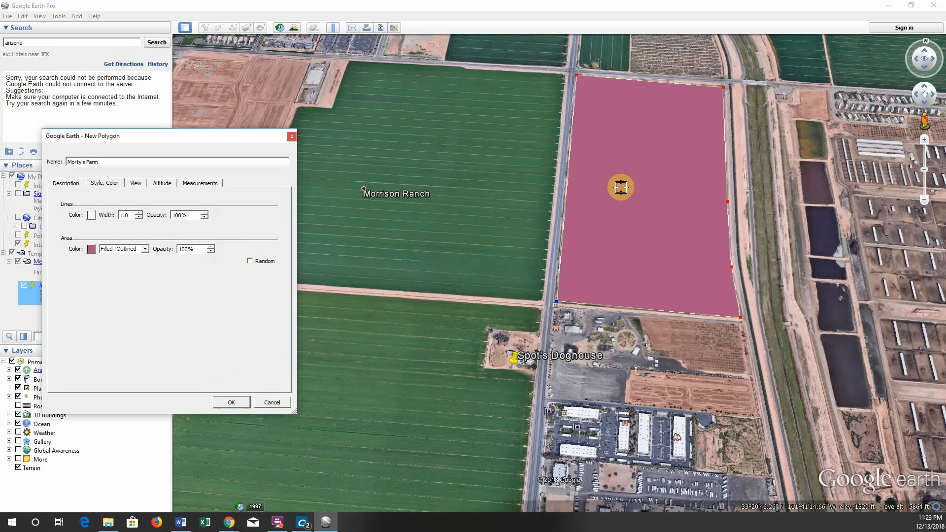
Try an area opacity of 30% for the polygon, and set it to 60%
double_click(183, 249)
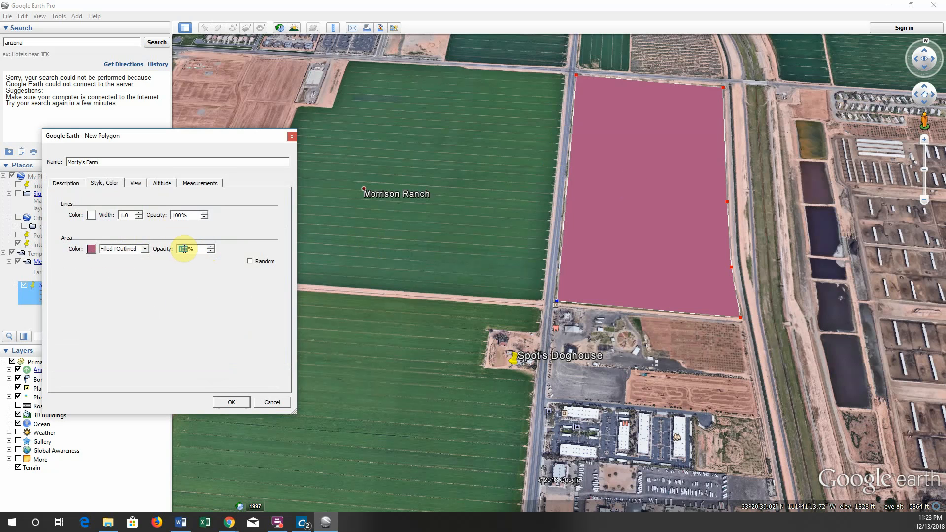
type("30")
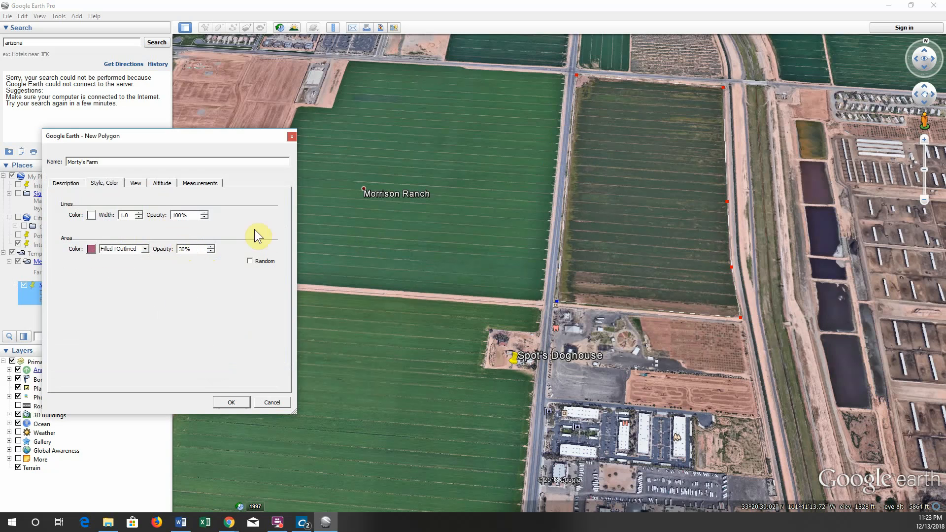
double_click(181, 248)
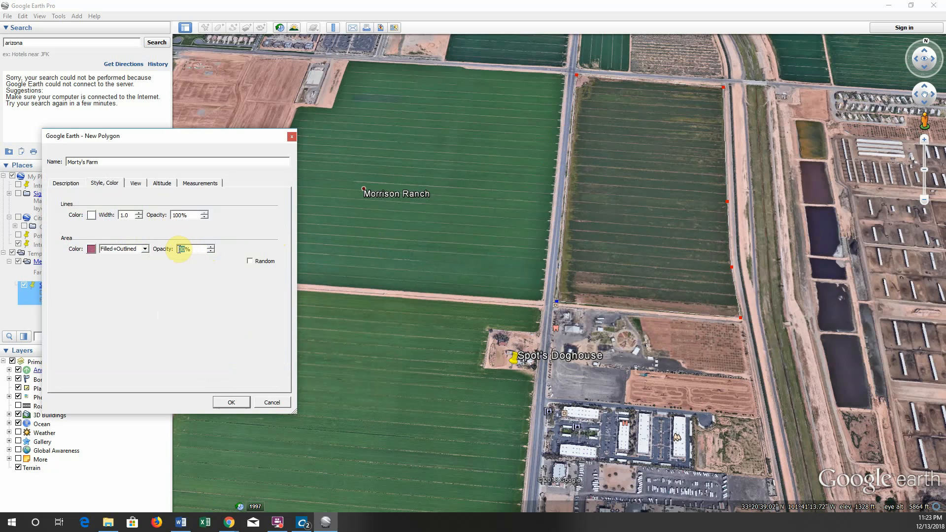
type("60")
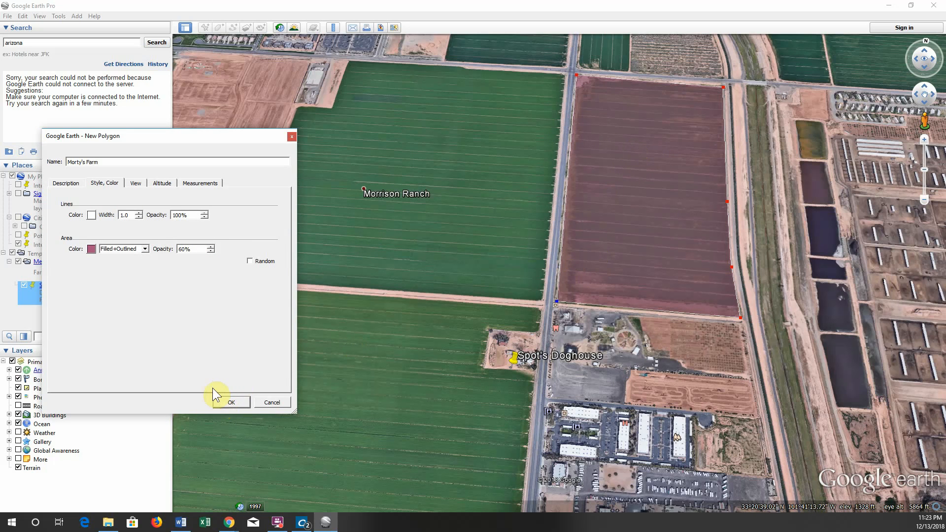
Begin the polygon's description with the lines "Product: Tulips" and "Pesticide: Sulfuric Acid"
left_click(65, 185)
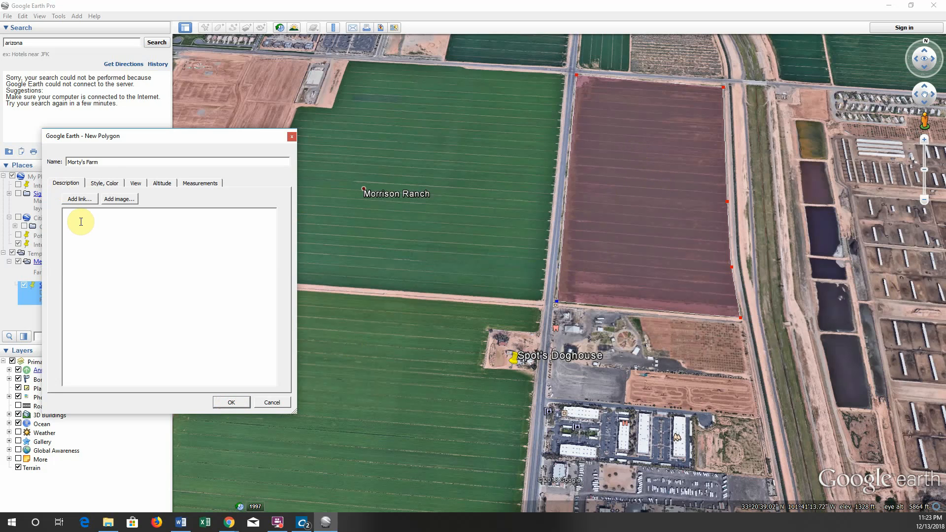
type("Morty")
key("BackSpace")
key("BackSpace")
key("BackSpace")
key("BackSpace")
key("BackSpace")
type("Product: Tulips ")
type("Pesticide")
type(": Sulfuric Acid L")
Add the description lines "Last Use for Pesticide: October 11, 2015" and "Last Site Check: November 2018."
type("ast")
type(" Use for Pes")
type("ticide")
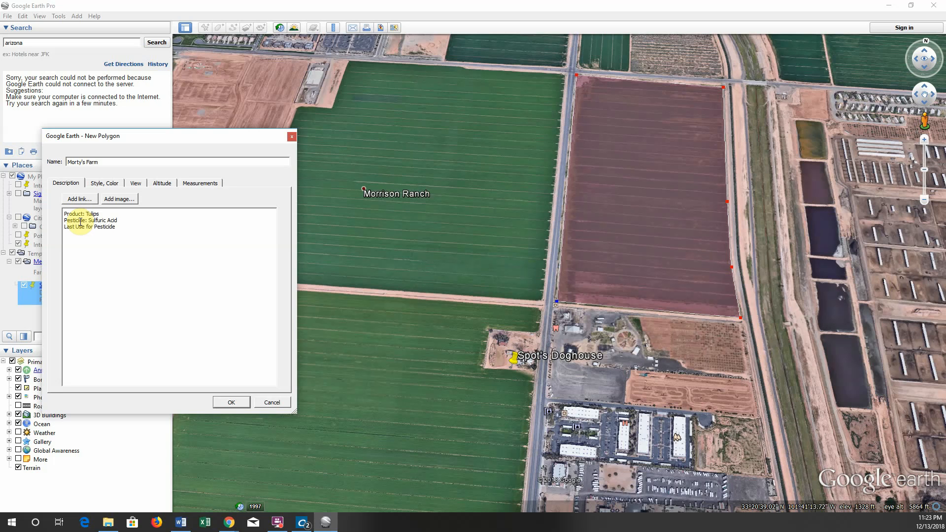
type(": October 11")
type(", 201")
type("Las")
type("t Site Check")
type(": Nove")
type("mber")
Show the polygon's measurements with the area in acres
left_click(108, 184)
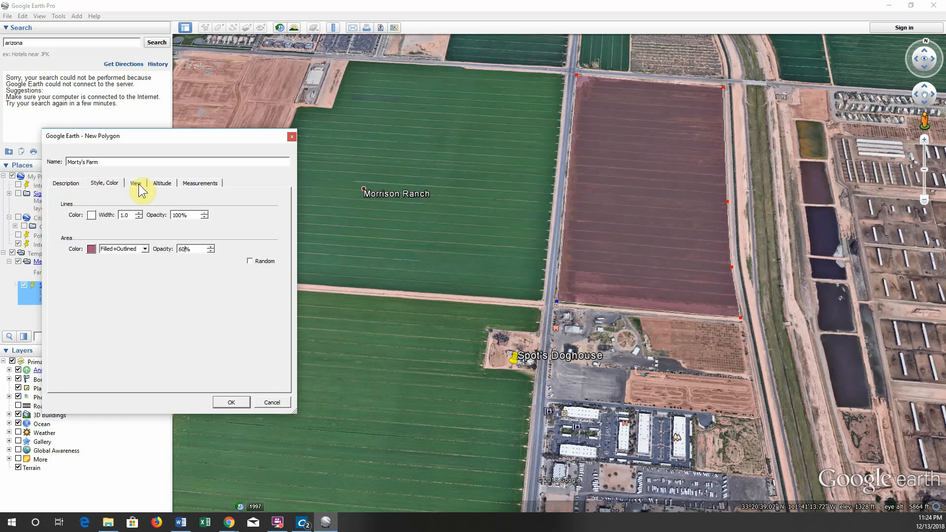
left_click(193, 183)
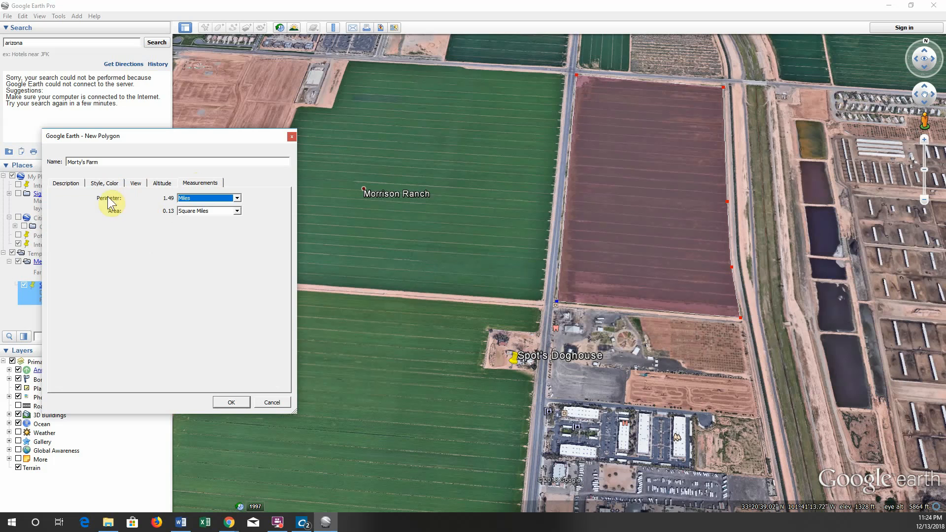
left_click(237, 199)
left_click(238, 198)
left_click(237, 210)
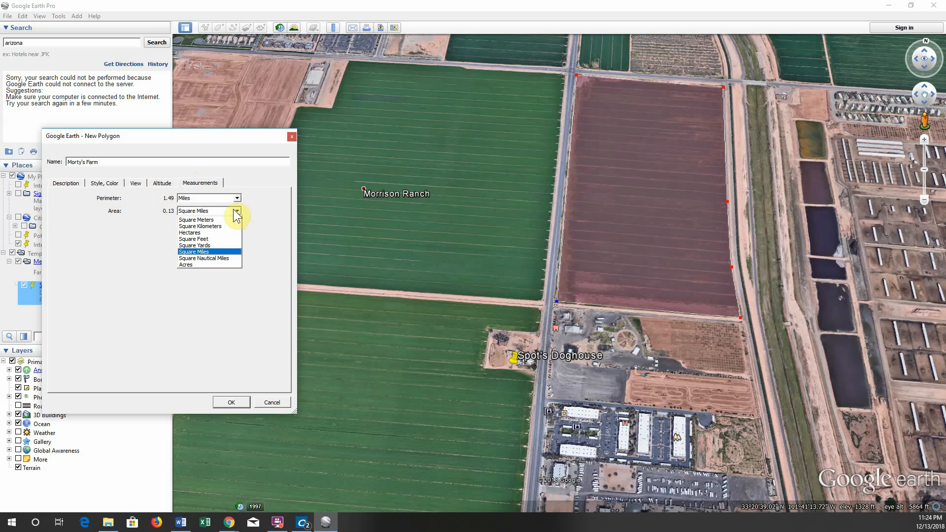
left_click(186, 264)
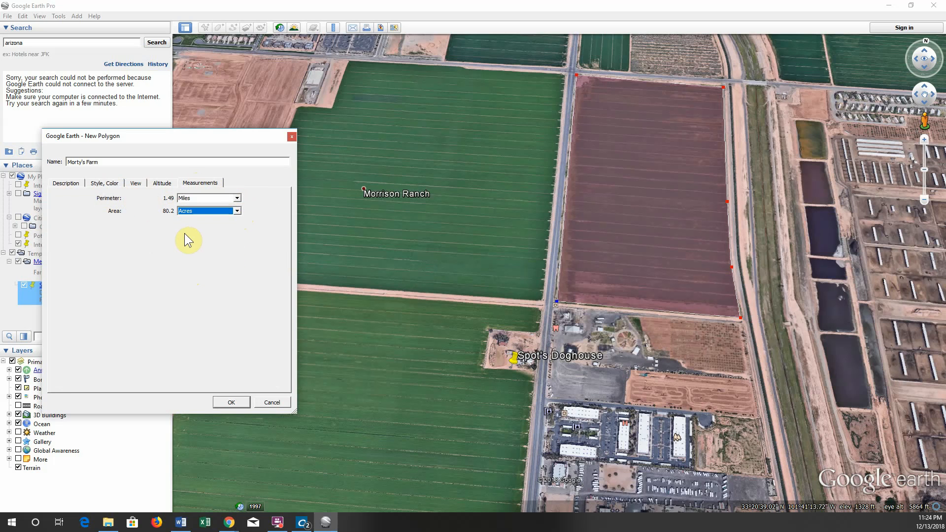
Add the line "Farm Size: 80.2 Acres" to the description, using the measured area, and save the polygon
left_click(66, 183)
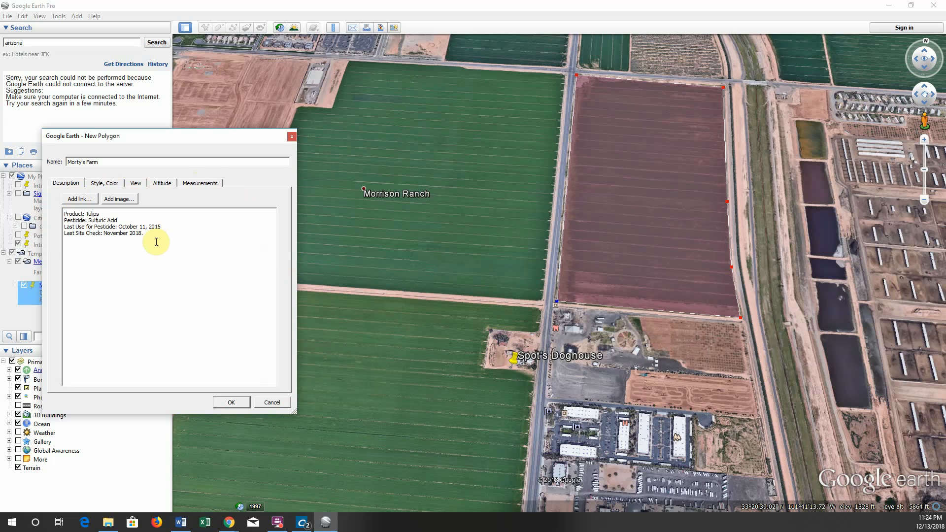
key("Return")
type("Farm Size:")
left_click(200, 184)
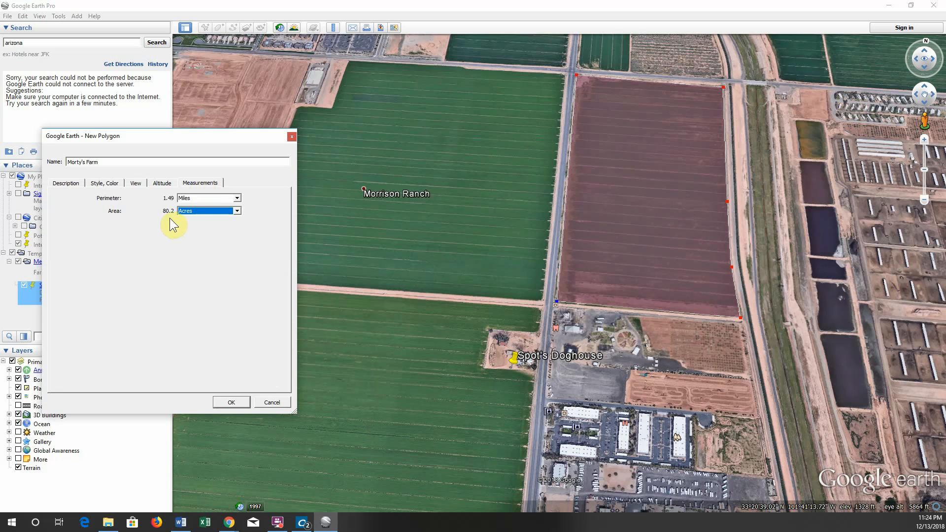
left_click(65, 184)
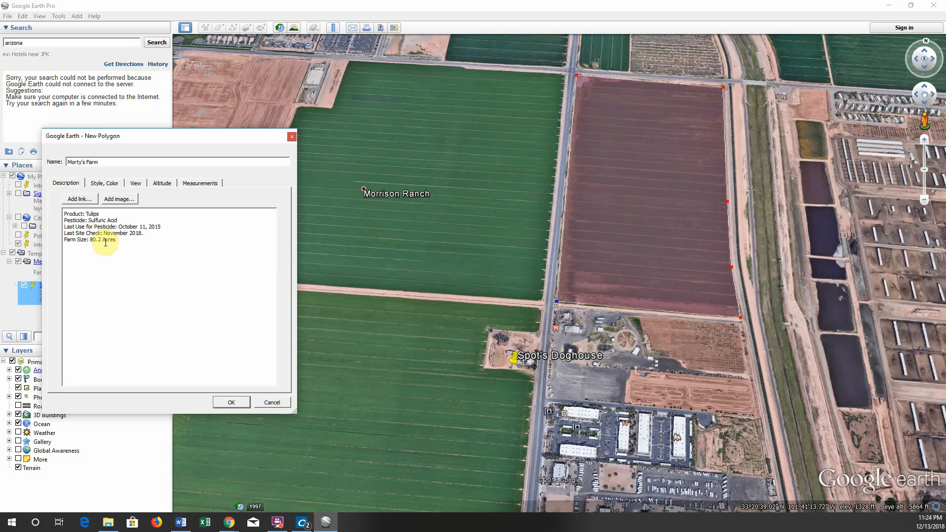
left_click(197, 184)
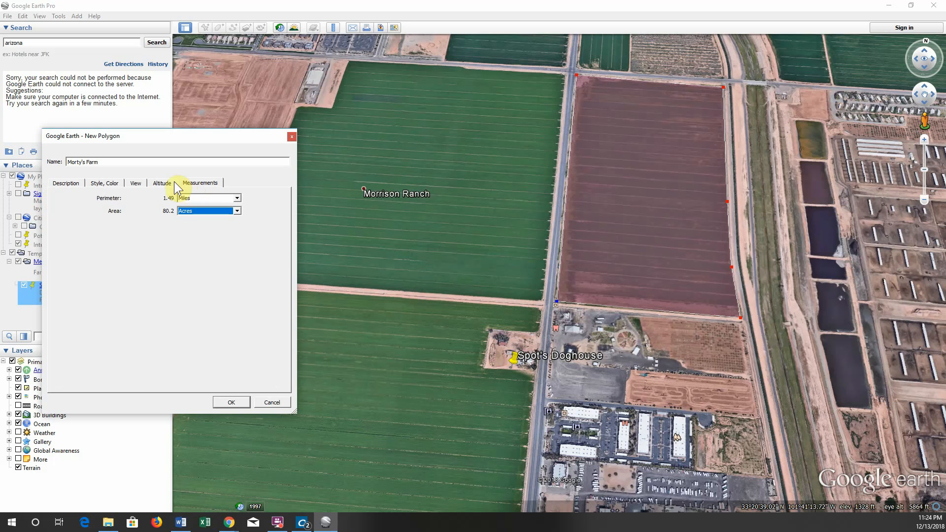
left_click(65, 183)
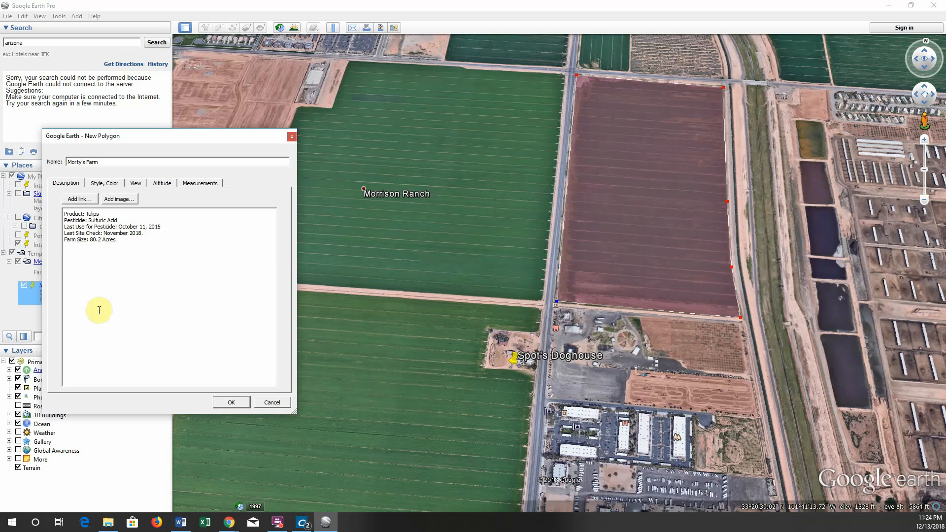
left_click(222, 402)
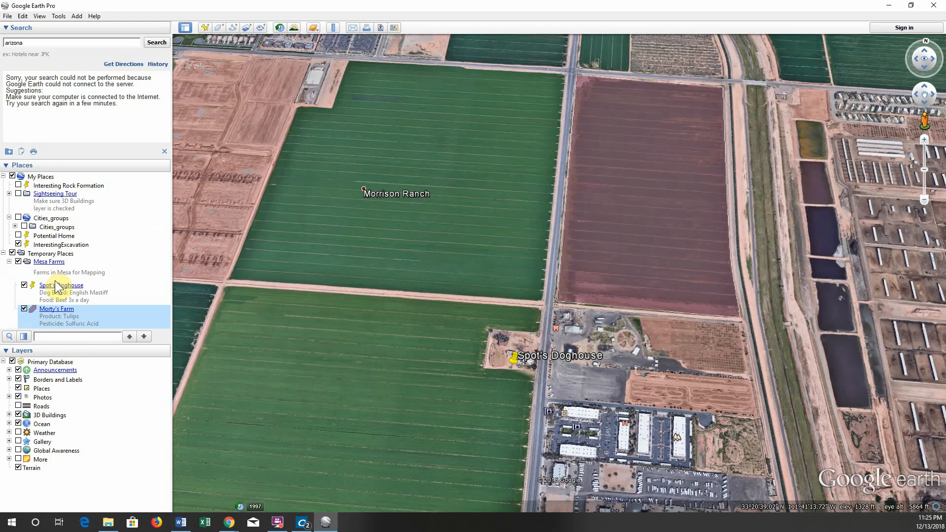
View the Morty's Farm description balloon from the places list and from the map, and close it
left_click(53, 310)
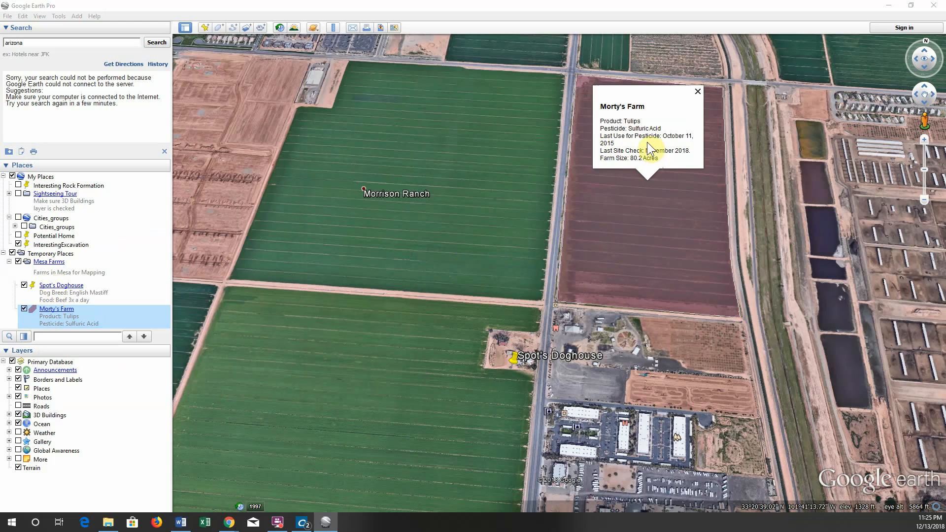
left_click(637, 218)
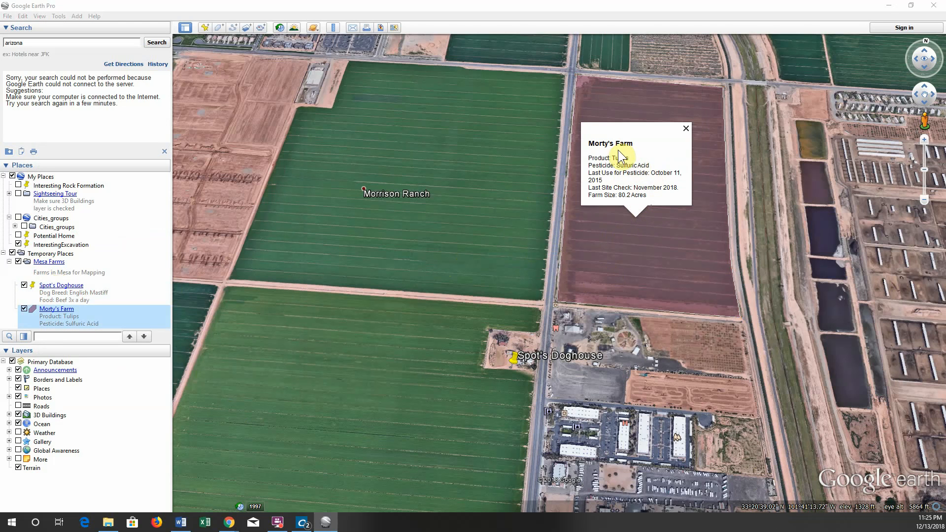
left_click(686, 128)
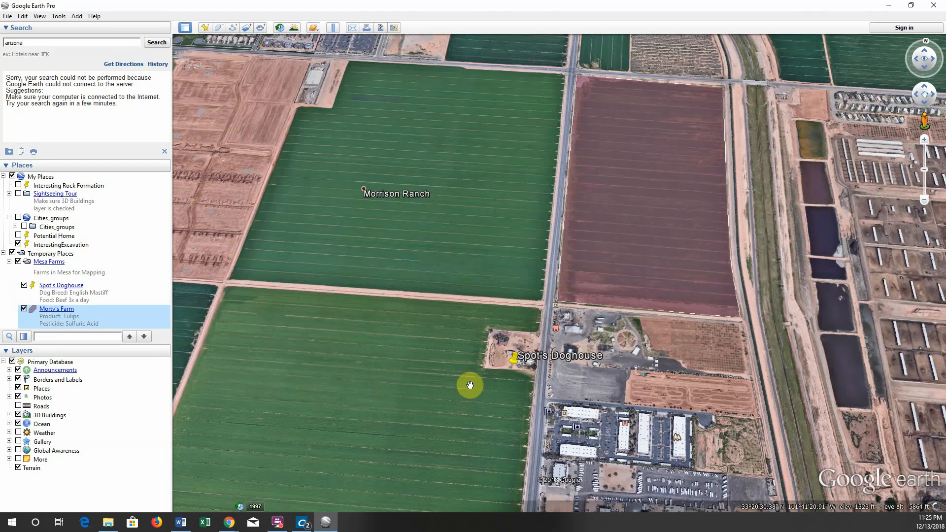
Start a new polygon named "Stacy's Farm" for the field west of the one beside Spot's Doghouse
left_click_drag(431, 440, 545, 253)
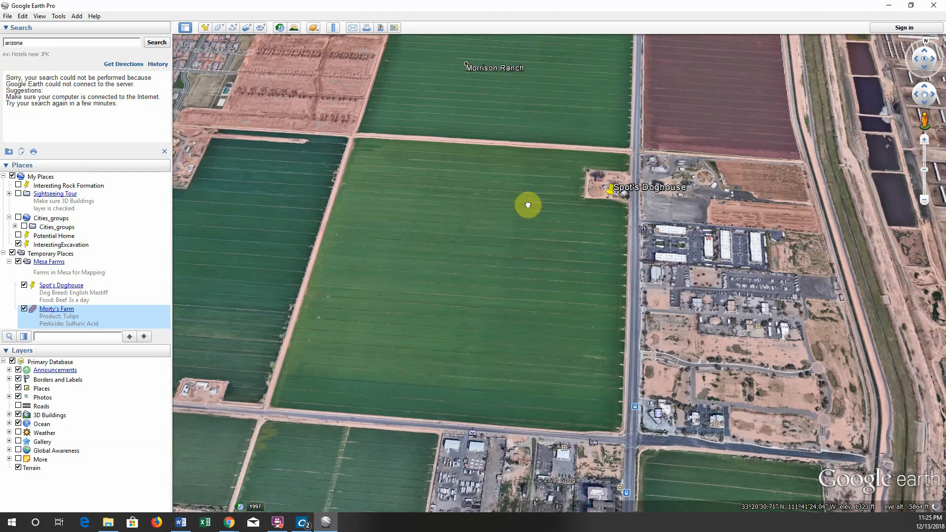
left_click_drag(528, 205, 330, 427)
left_click_drag(355, 334, 469, 173)
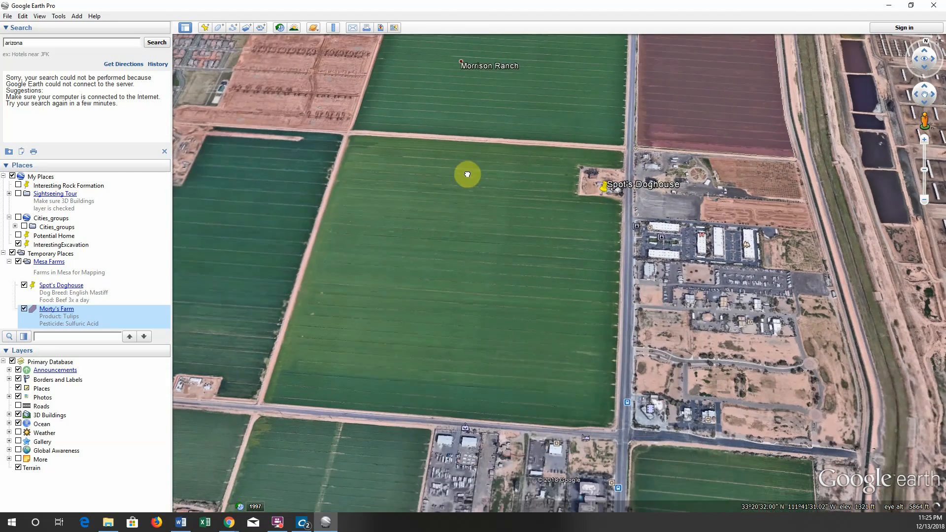
left_click_drag(317, 391, 541, 372)
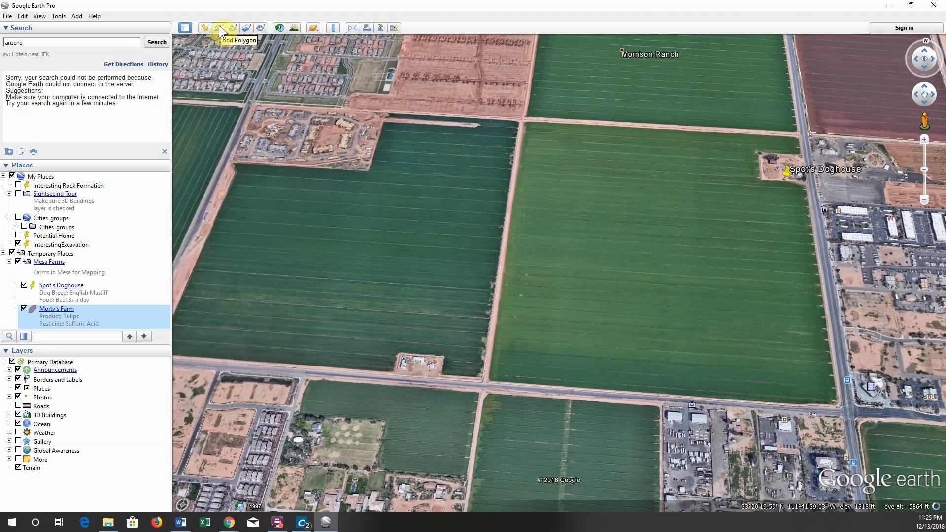
left_click_drag(293, 206, 429, 226)
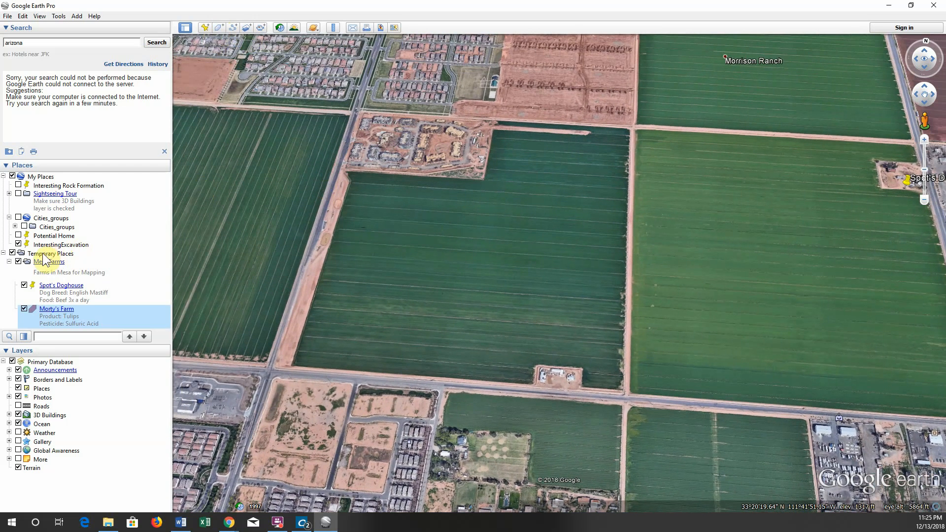
left_click(218, 29)
left_click(116, 162)
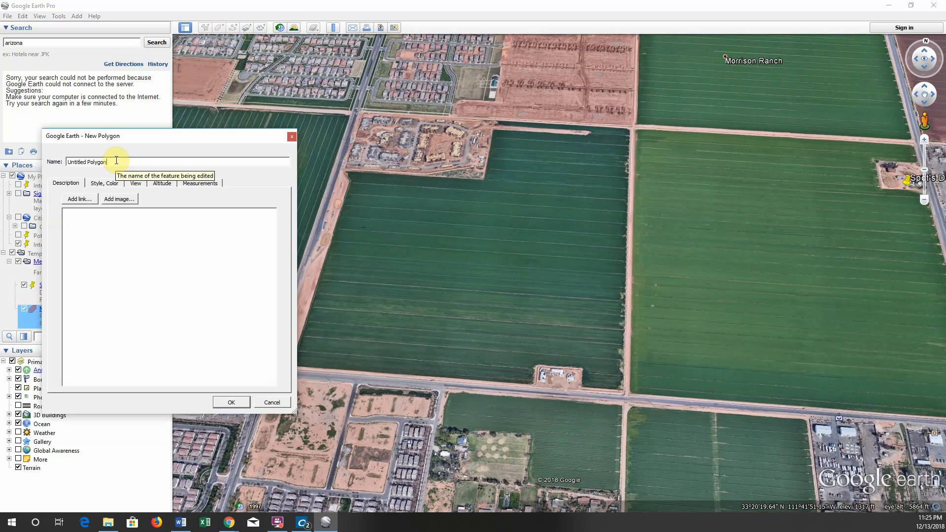
left_click_drag(116, 162, 60, 162)
type("Stacy's Farm")
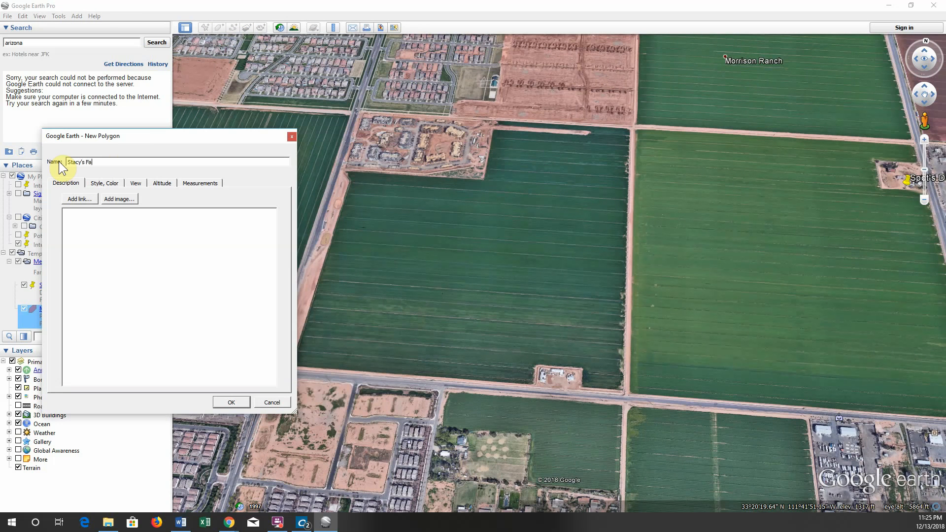
Outline the field's north, east and south edges with polygon points, stepping around the small building lot on the south edge
left_click(494, 136)
left_click(495, 132)
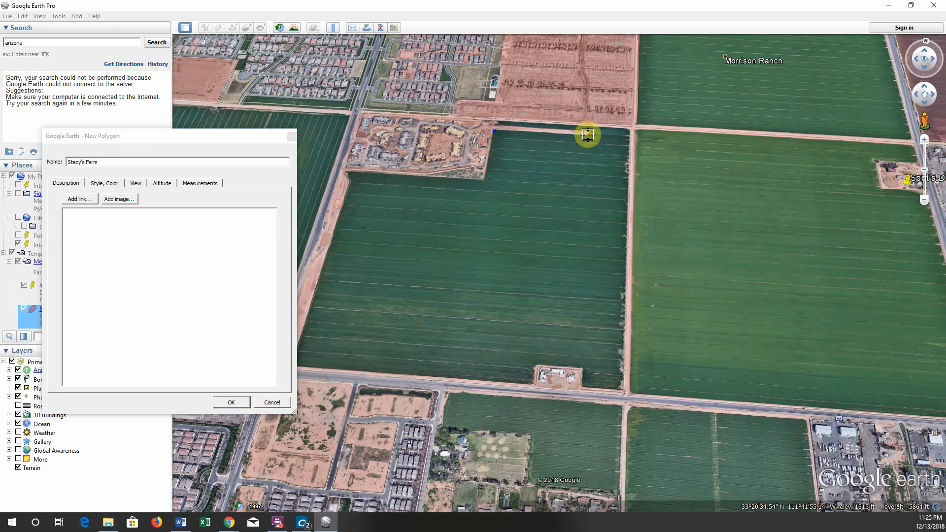
left_click(628, 136)
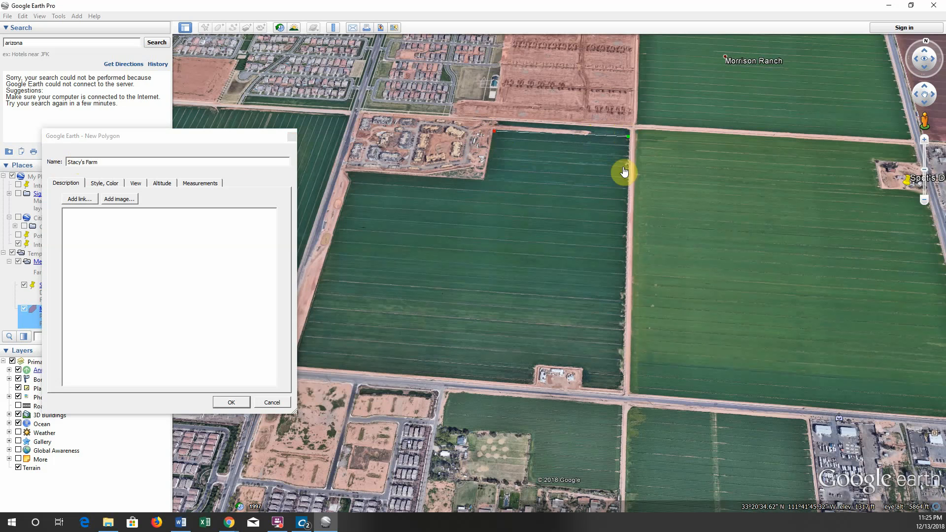
left_click(622, 393)
left_click(583, 388)
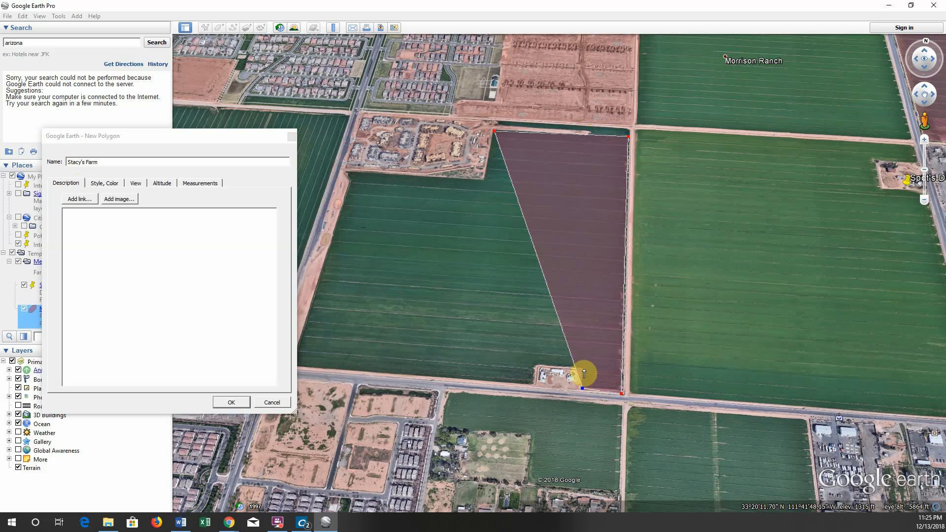
left_click(583, 369)
left_click(535, 373)
left_click(533, 385)
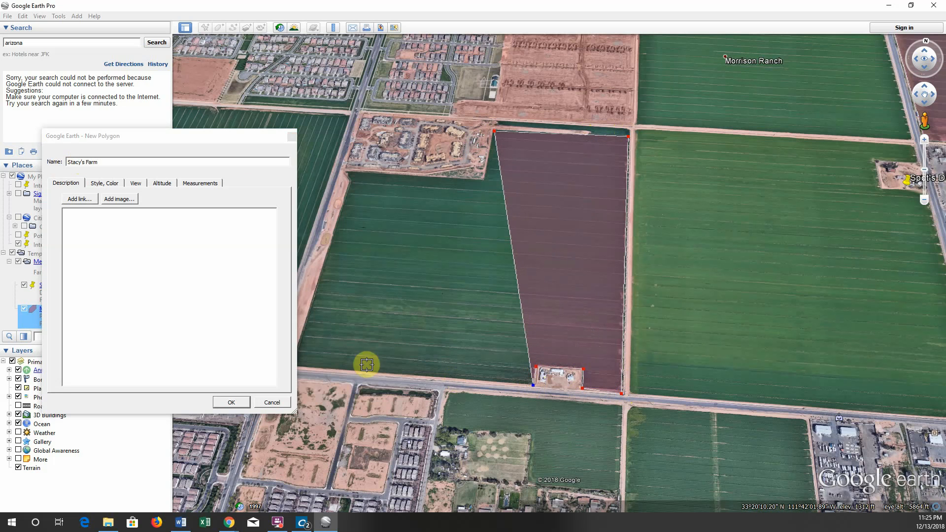
Complete the outline through the field's southwest corner, up the west edge and around the construction site to the northwest
left_click_drag(222, 137, 182, 140)
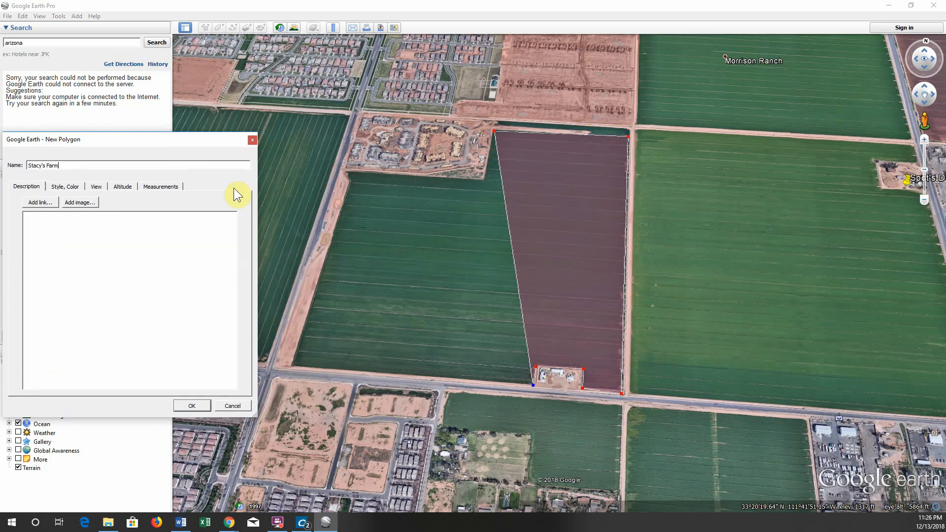
left_click(294, 368)
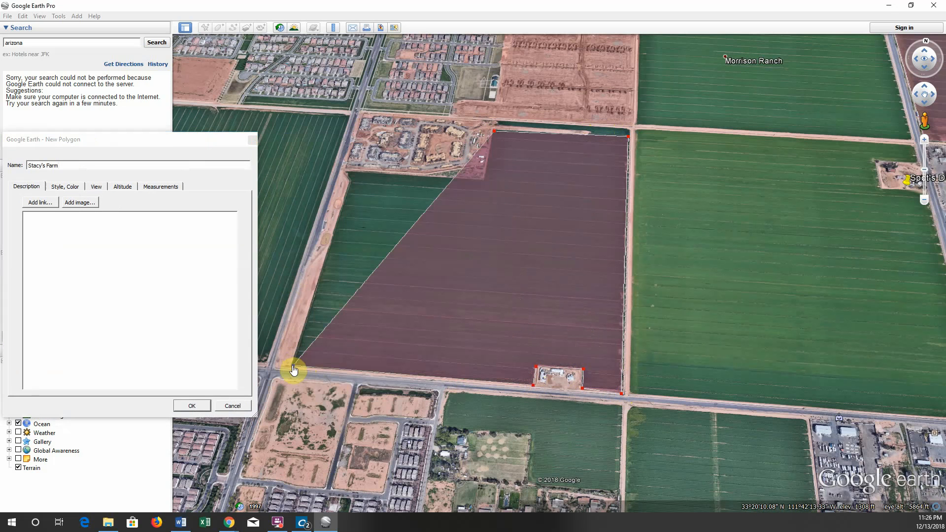
left_click(346, 173)
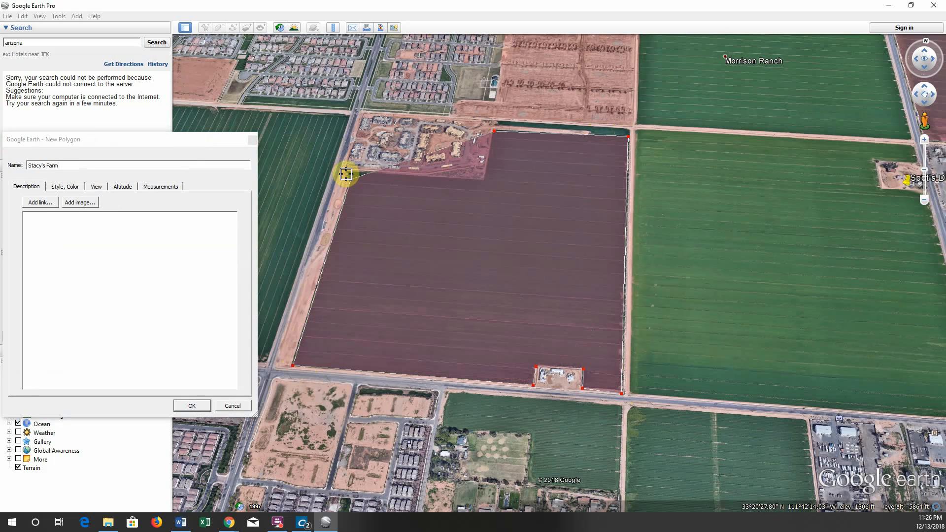
left_click(486, 180)
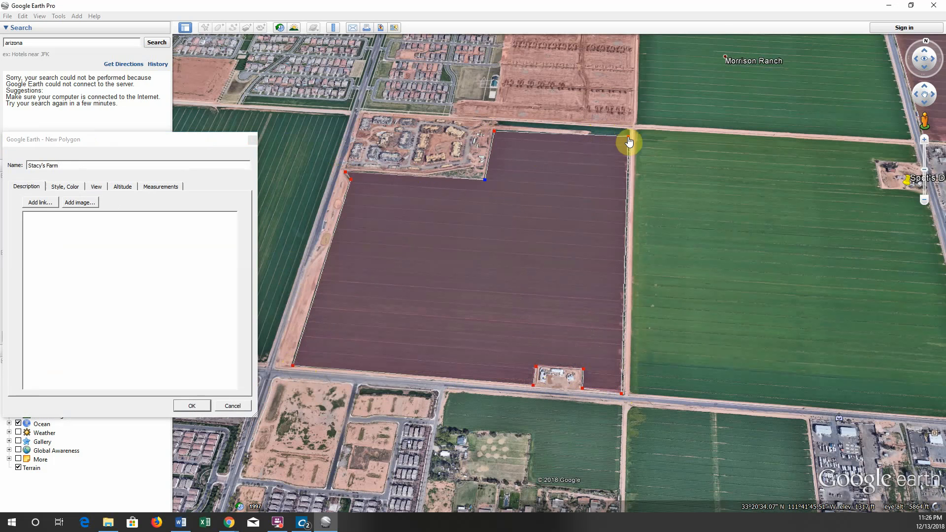
Move the polygon's two northern corner points outward to the field's north edge
left_click(495, 121)
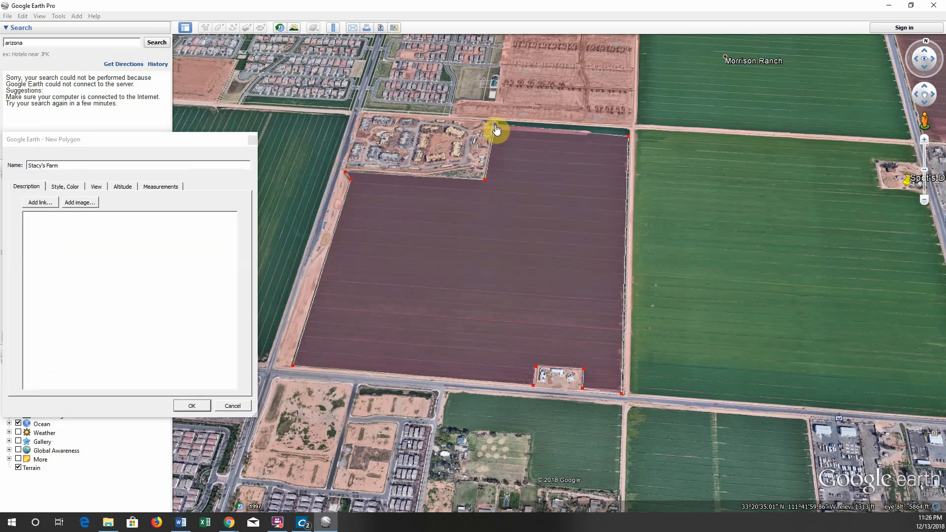
left_click(629, 133)
left_click_drag(629, 134, 630, 131)
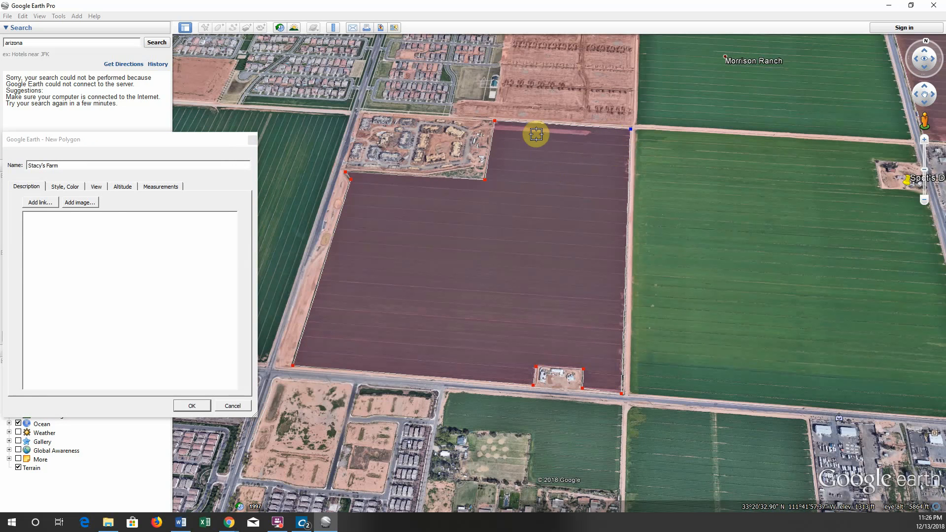
Delete the polygon's two northern corner points, place them again at the field's north edge, and add a point on the east edge
key("Delete")
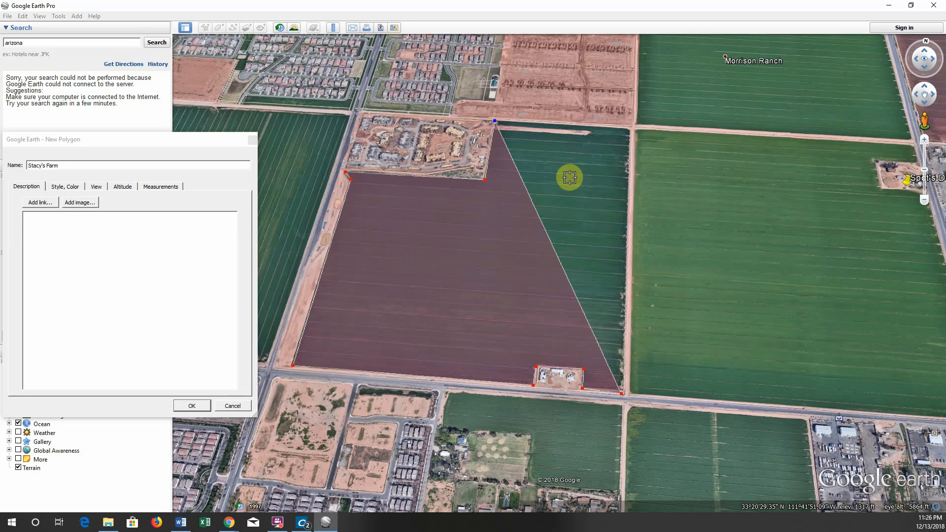
key("Delete")
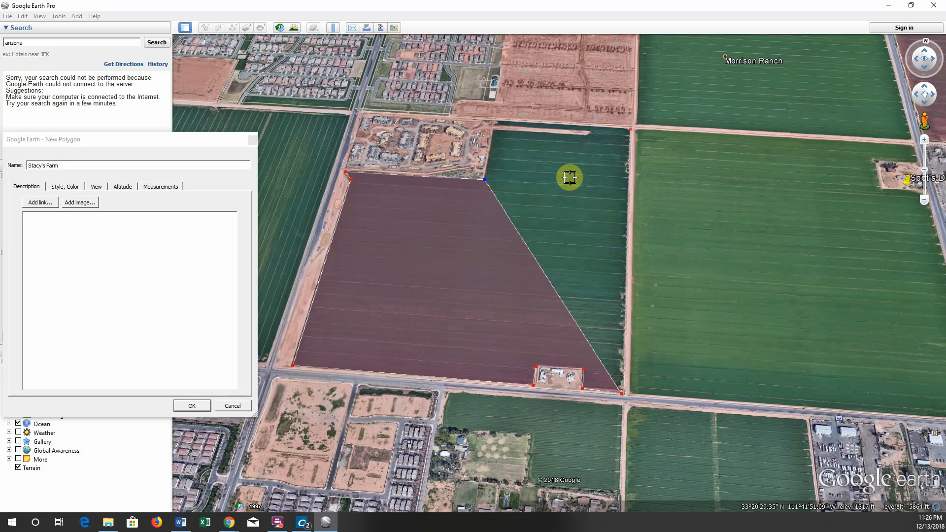
left_click(500, 127)
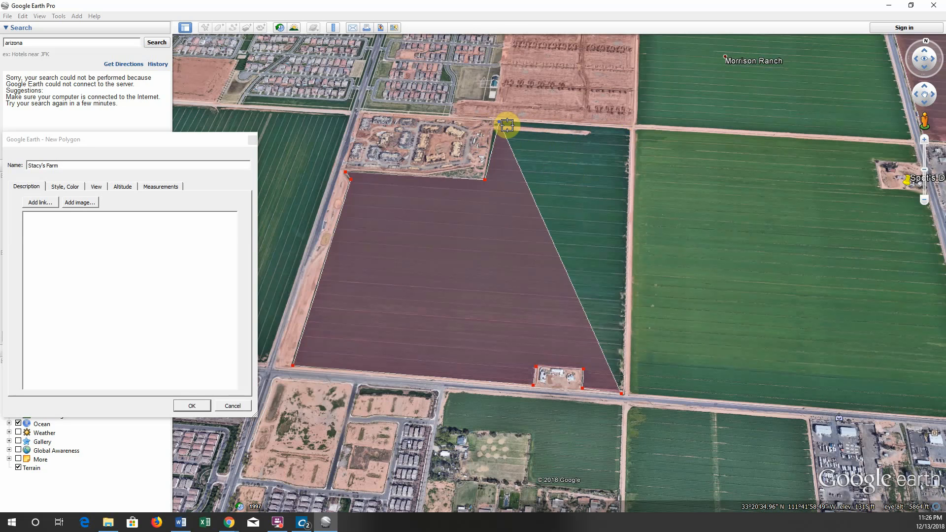
key("Delete")
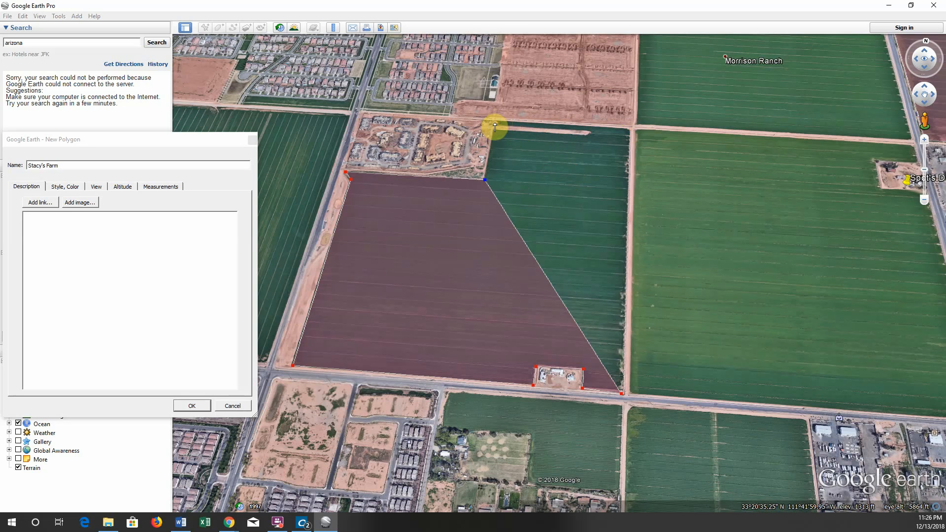
left_click(494, 125)
left_click(628, 129)
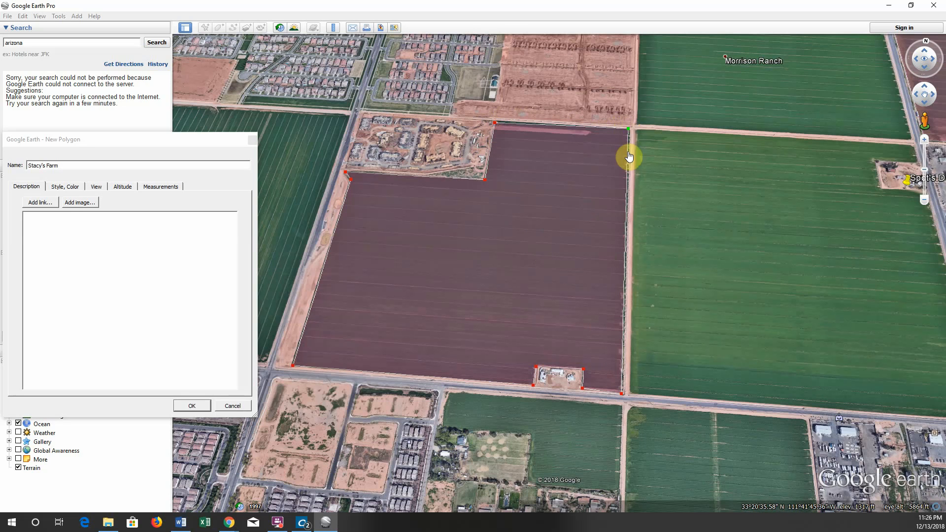
left_click(627, 243)
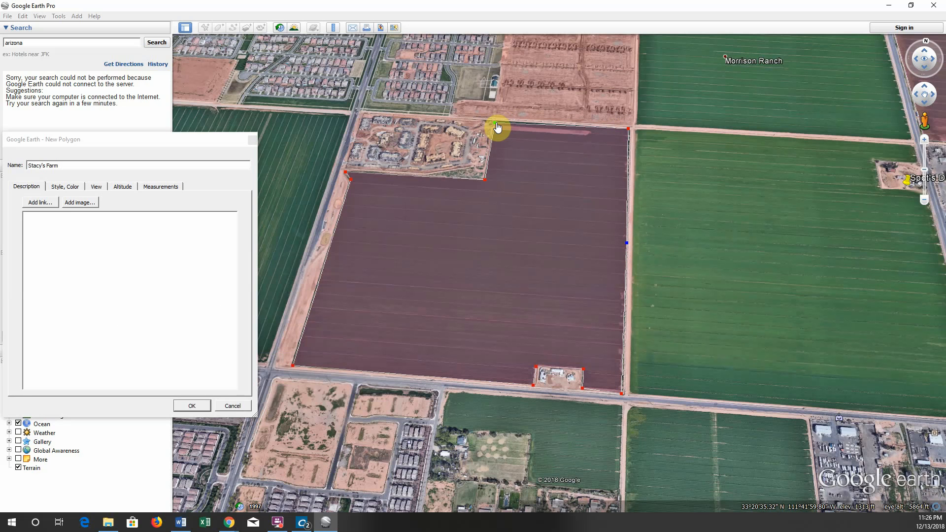
Add the description lines "Farm Product: Alfalfa" and "Last Checked: October 2017", and set the polygon's area color to orange
left_click(54, 224)
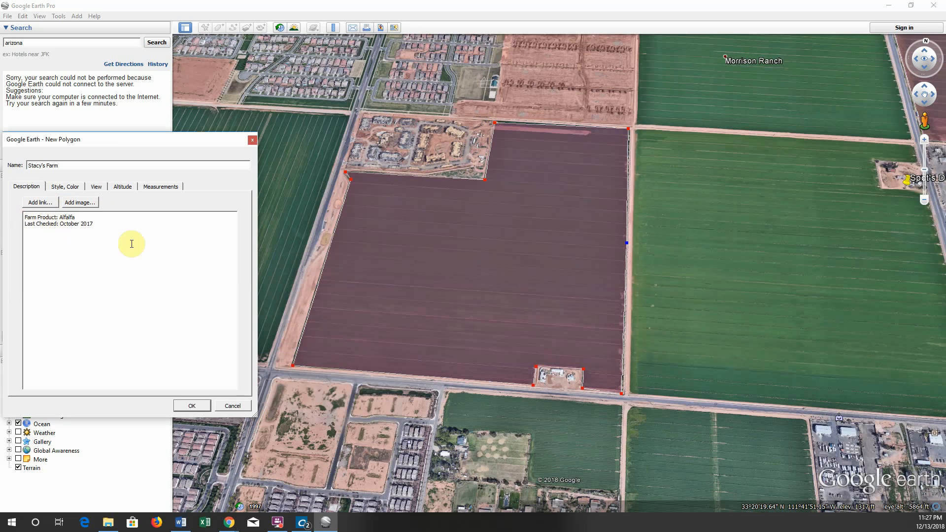
left_click(63, 189)
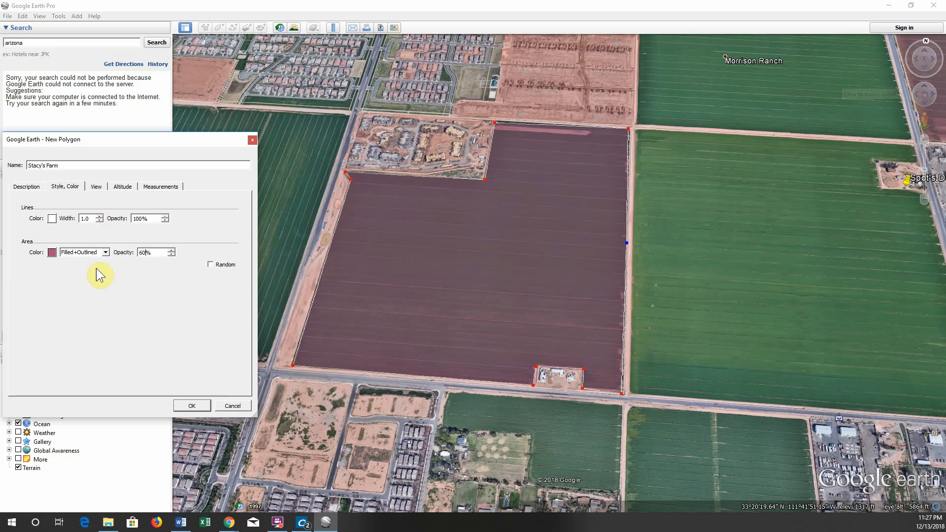
left_click(52, 252)
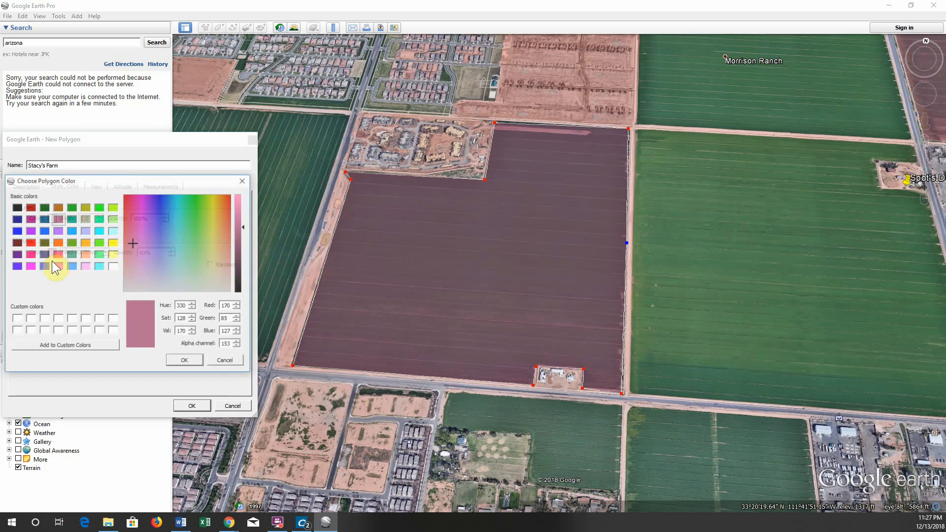
left_click(87, 240)
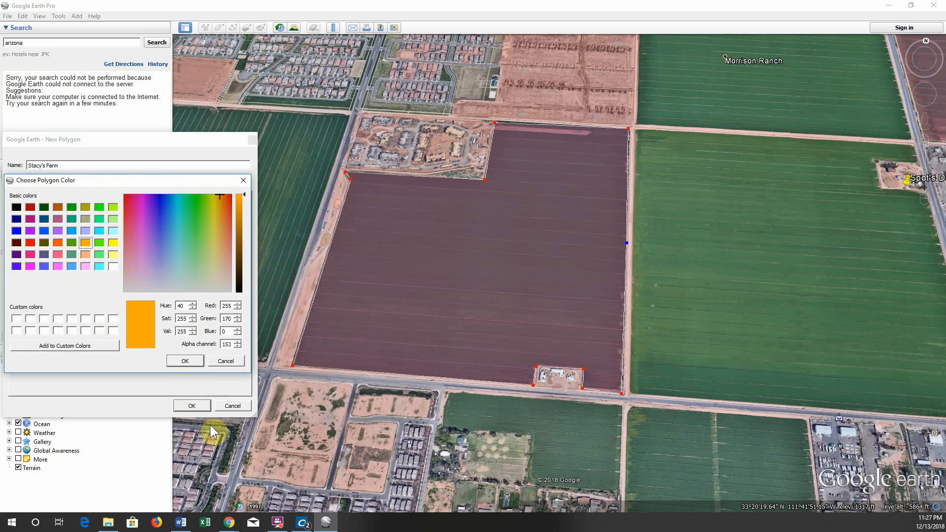
left_click(185, 362)
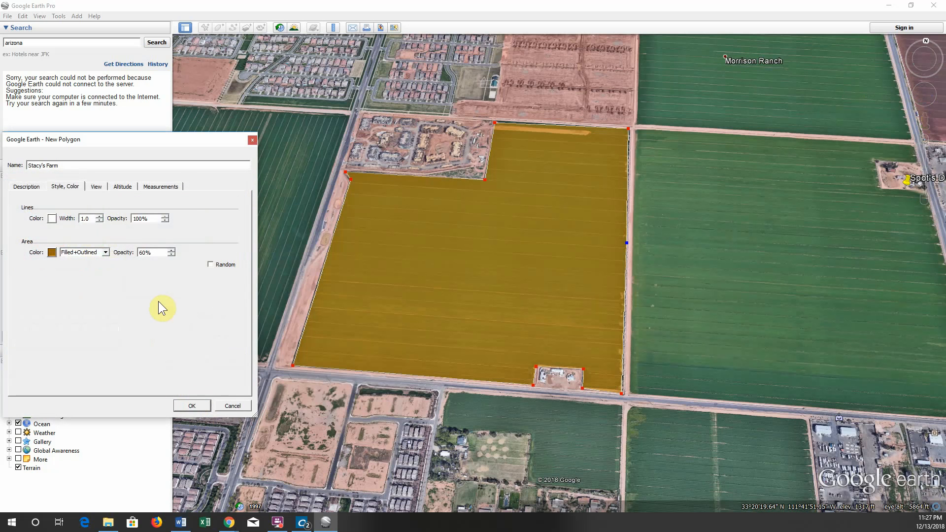
left_click(140, 254)
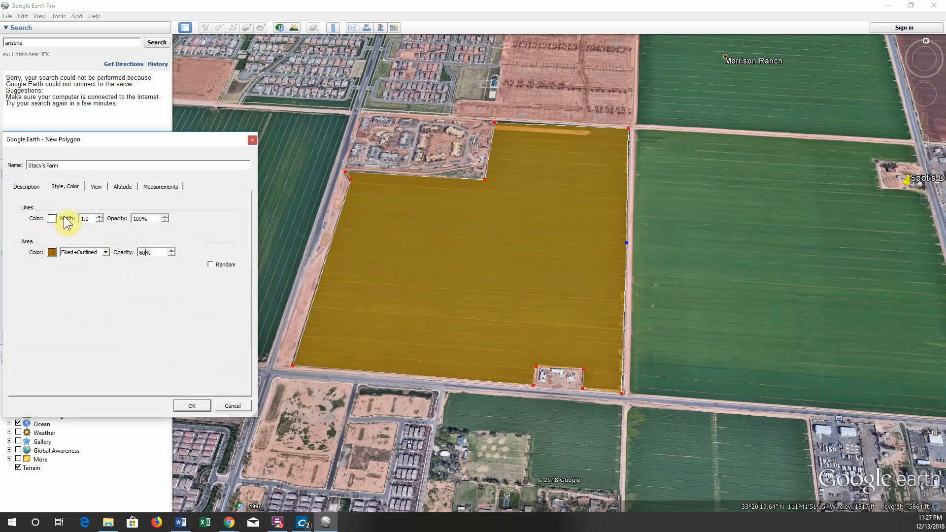
Check the polygon's area in acres, add the description line "Farm Size:122 Acres", and save the polygon
left_click(158, 186)
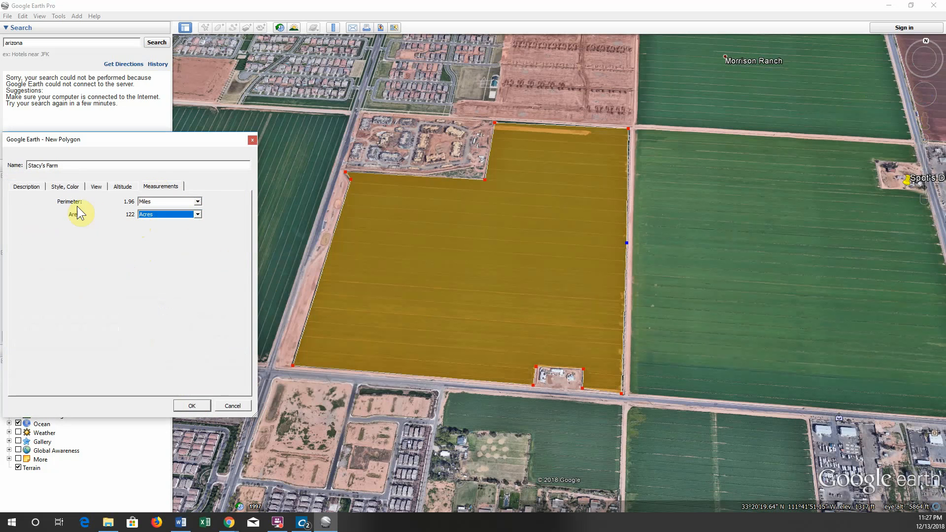
left_click(27, 187)
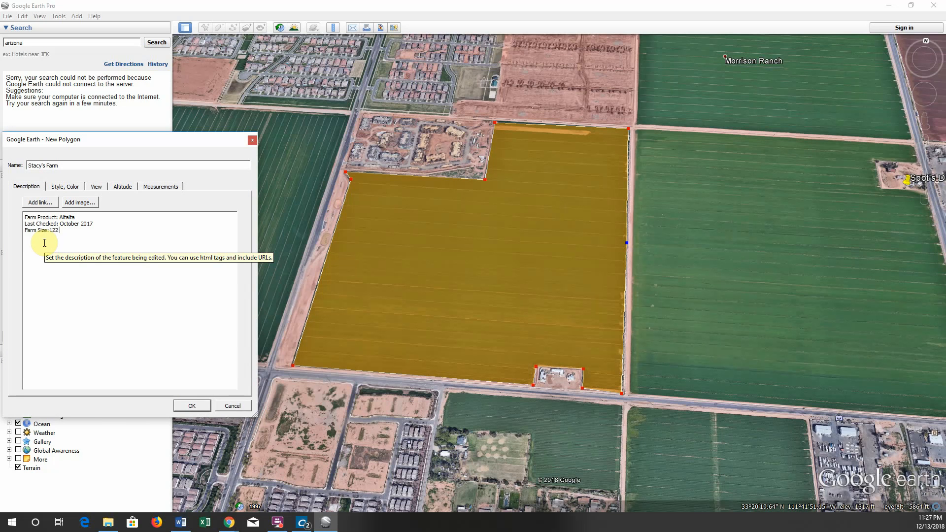
type("Acres")
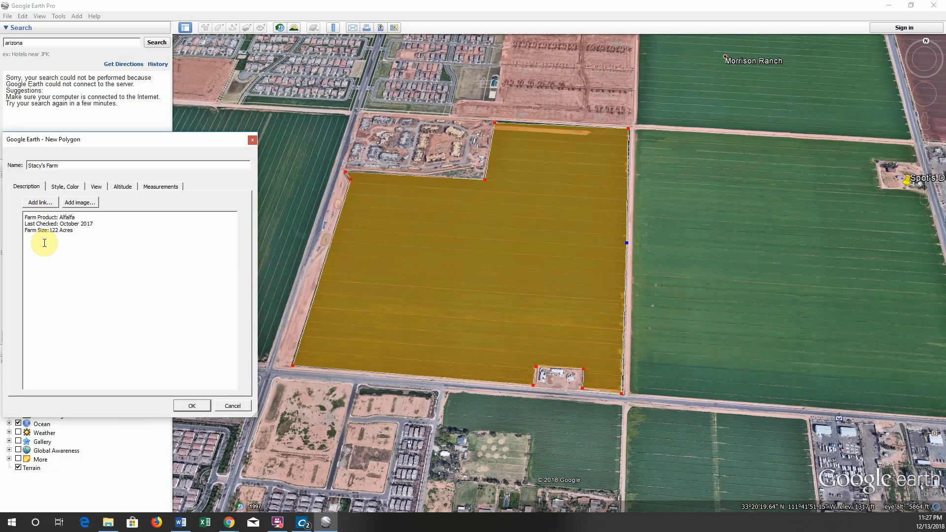
left_click(192, 407)
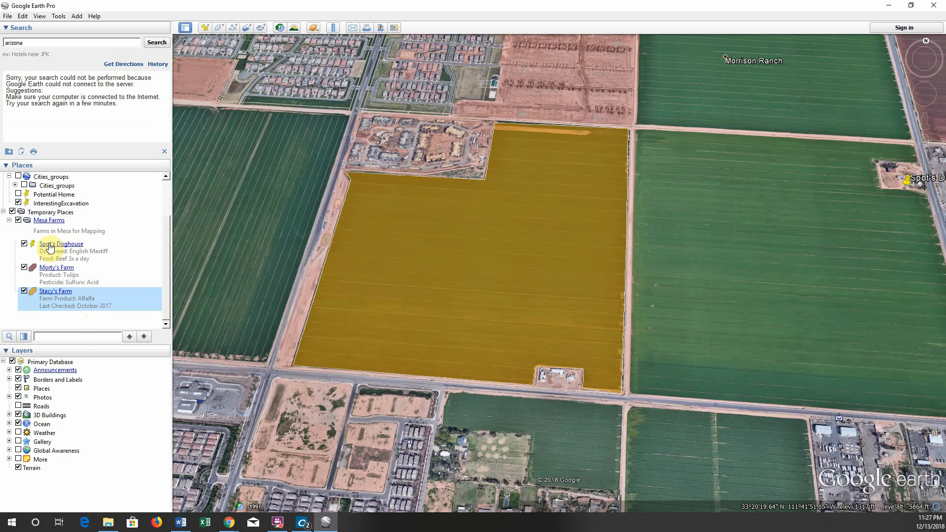
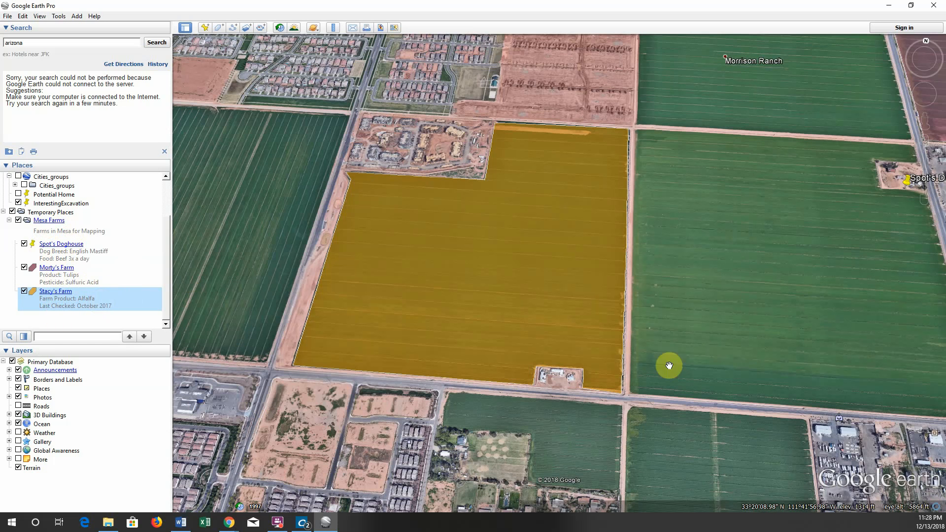
Draw a new path from the buildings on Stacy's Farm's south edge east along the road, north up the main road, to Spot's Doghouse
left_click_drag(722, 344, 574, 349)
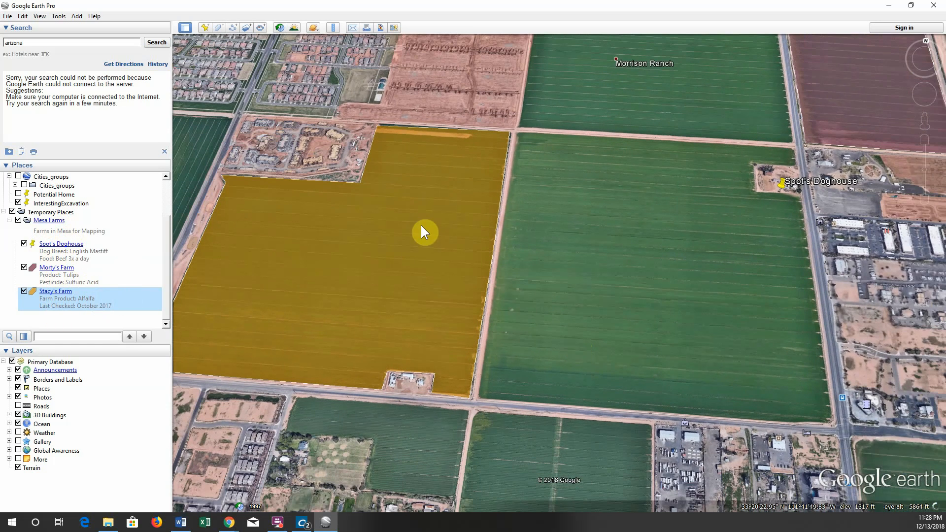
left_click(232, 26)
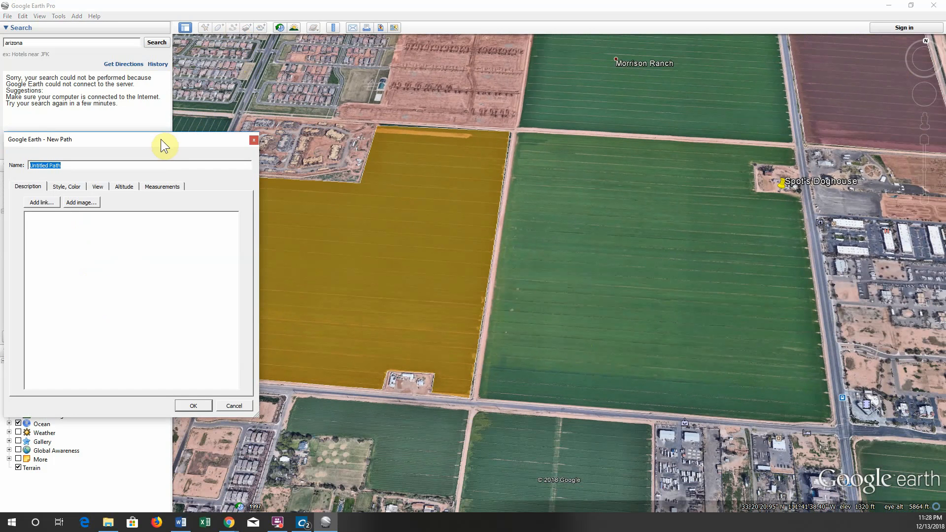
left_click_drag(161, 139, 161, 62)
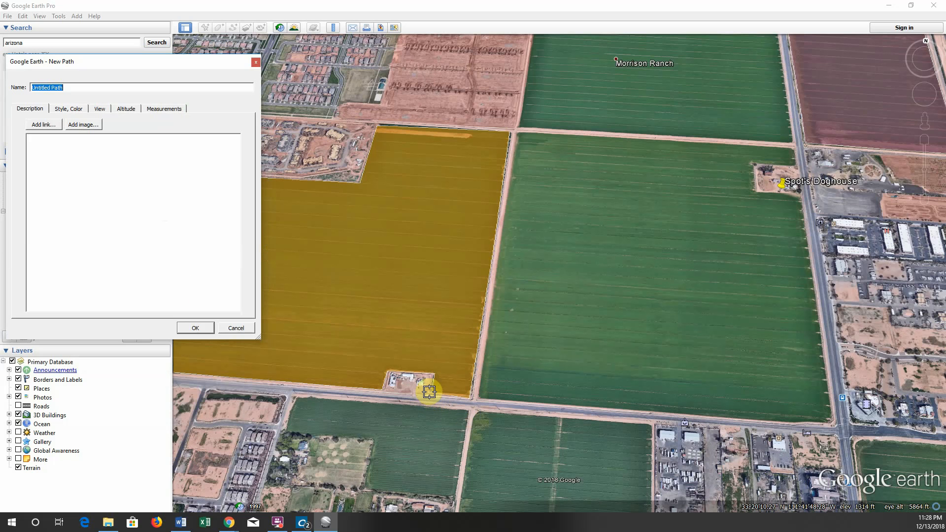
left_click(80, 124)
left_click(225, 140)
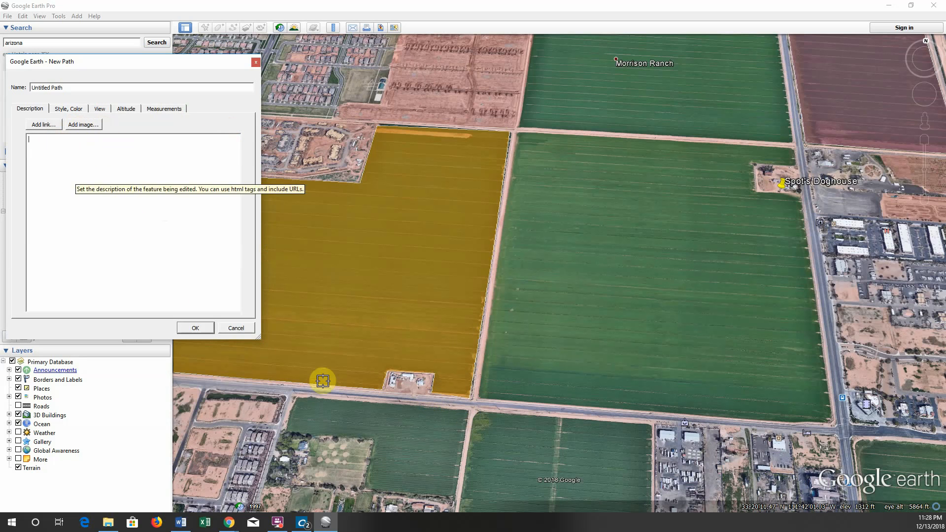
left_click(430, 392)
left_click(474, 396)
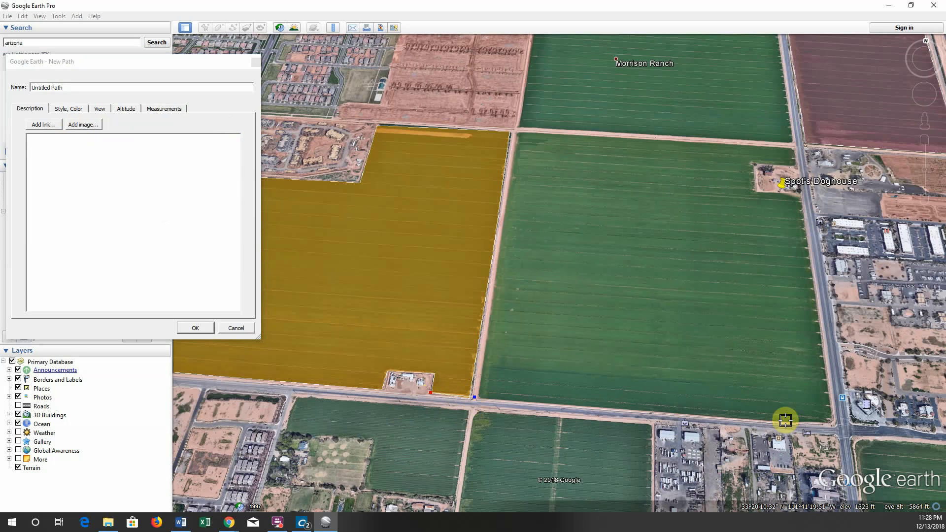
left_click(835, 425)
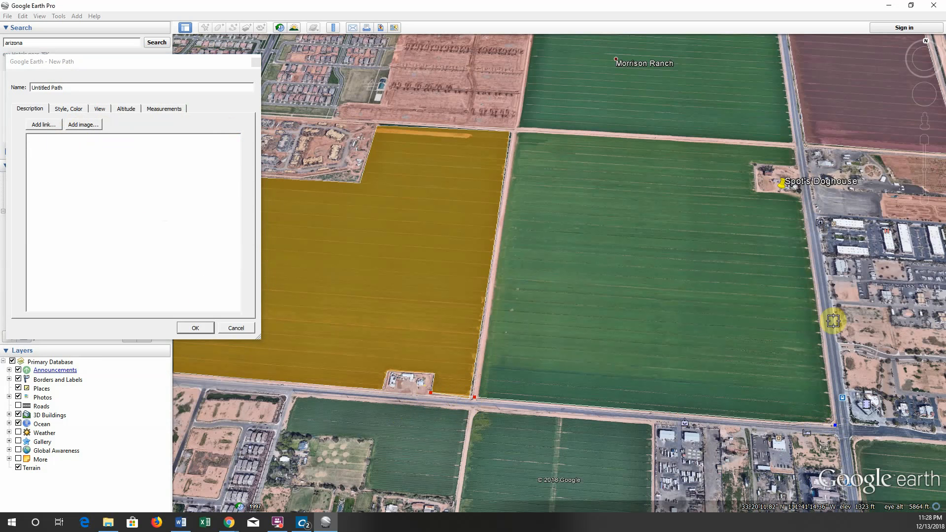
left_click(801, 195)
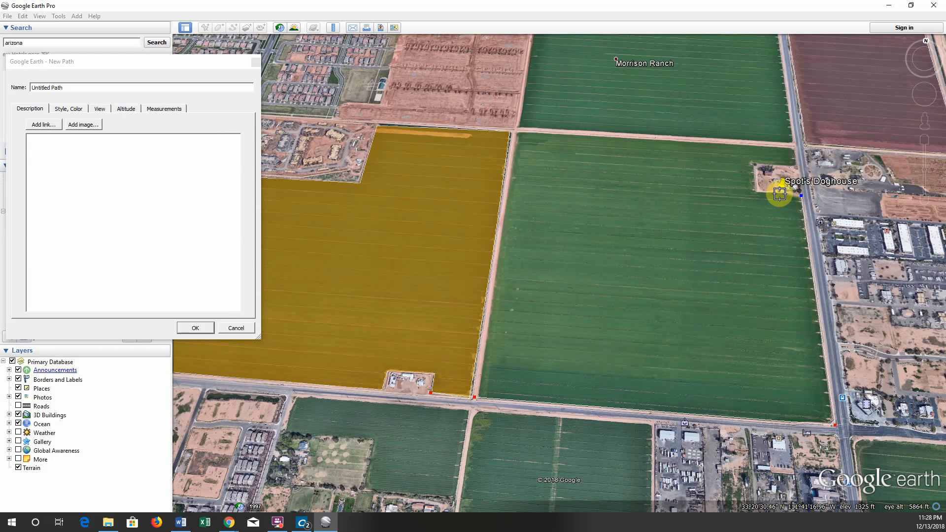
left_click(780, 194)
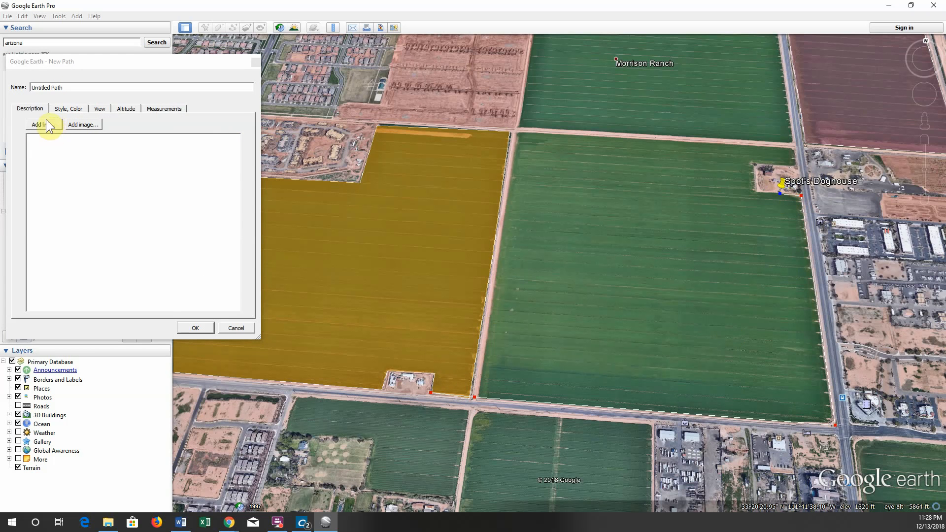
Set the path's line width to 5
left_click(60, 109)
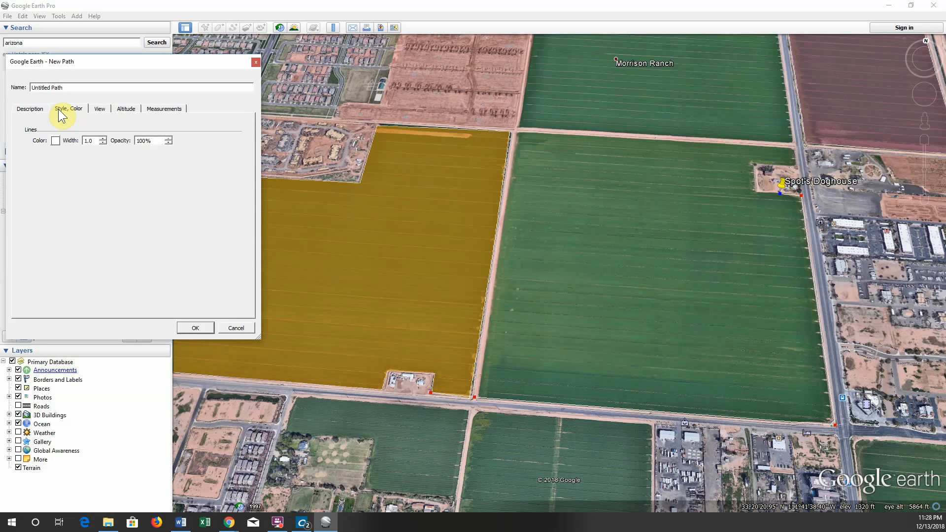
left_click(103, 138)
left_click(103, 138)
double_click(95, 138)
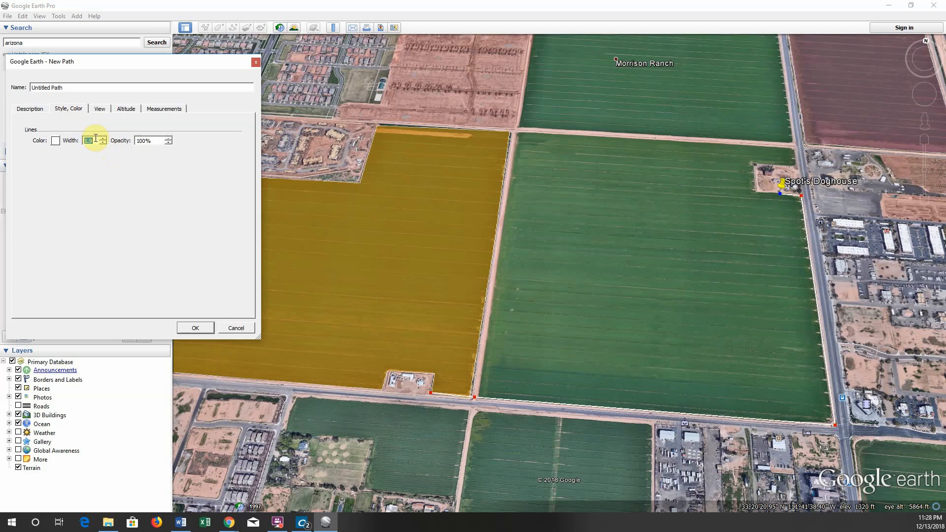
type("5")
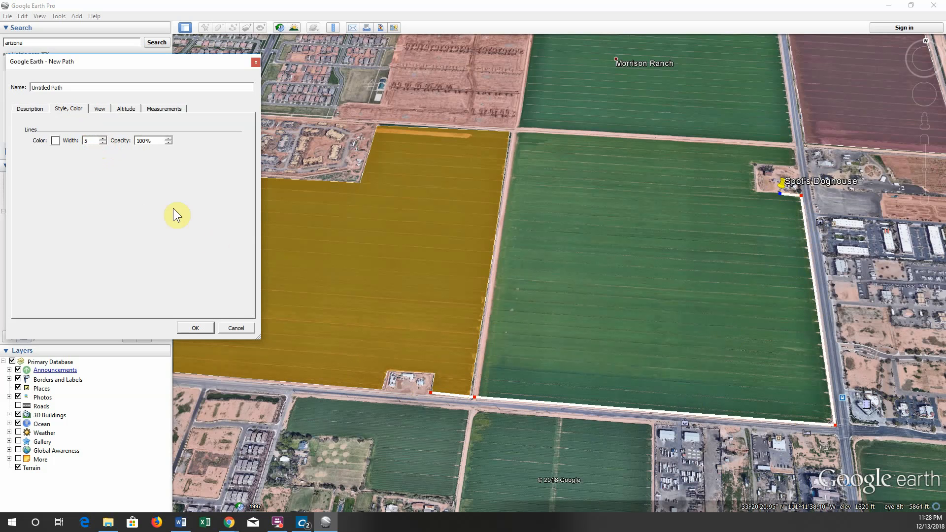
Name the path "Walking Path: Stacy's Farm - Doghouse"
left_click(34, 107)
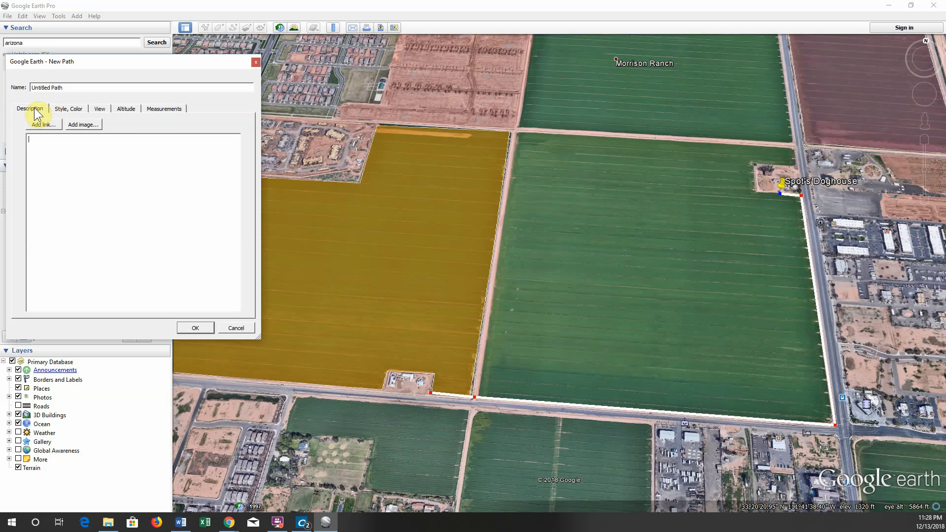
left_click(51, 145)
left_click_drag(65, 87, 2, 81)
type("Walking Path to")
key("BackSpace")
key("BackSpace")
key("BackSpace")
type("Stacy's Farm - Doghouse")
Check the path's length in miles, yards and feet
left_click(158, 109)
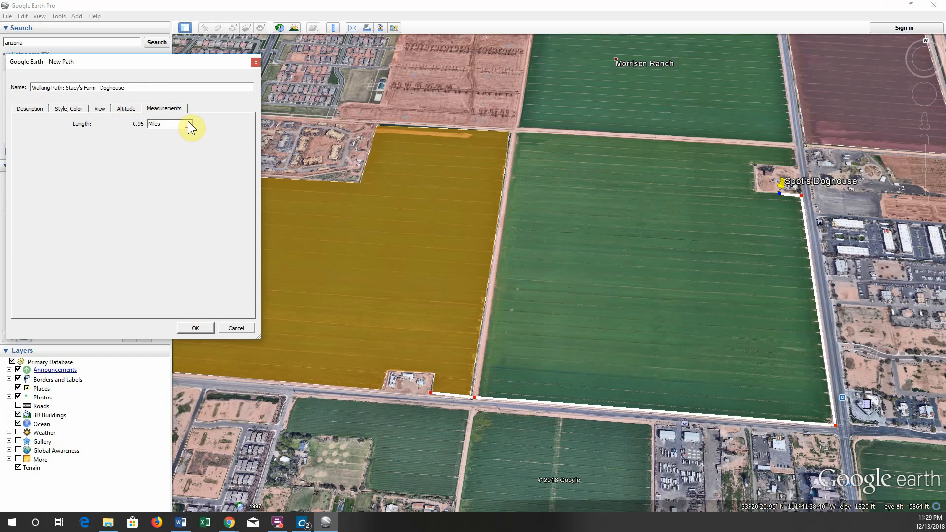
left_click(189, 124)
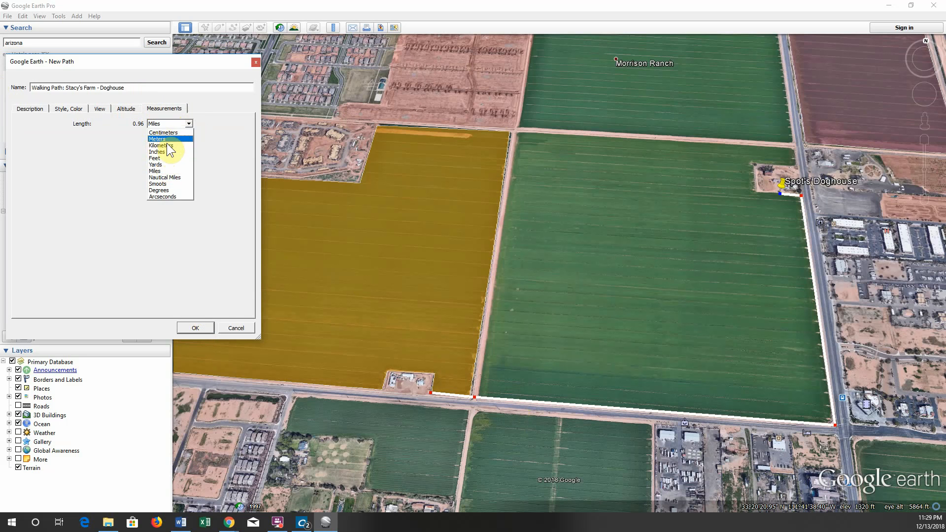
left_click(161, 164)
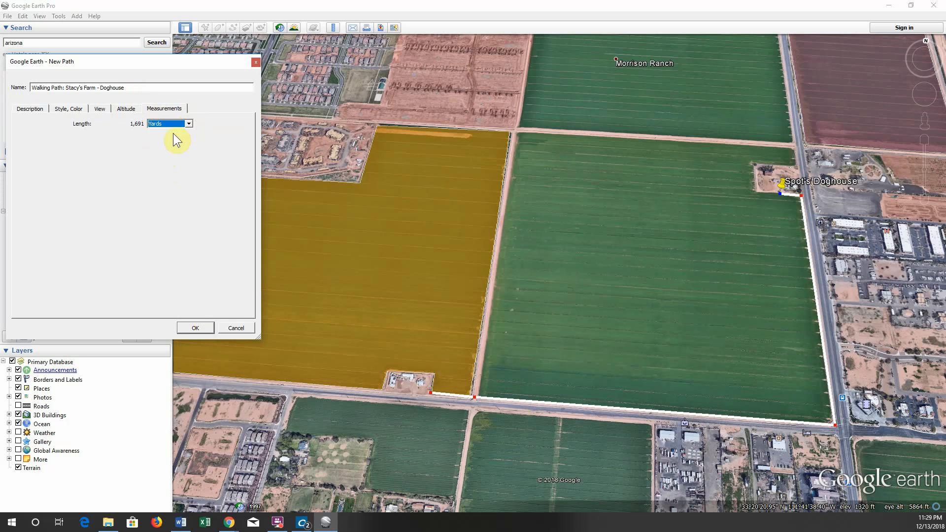
left_click(190, 122)
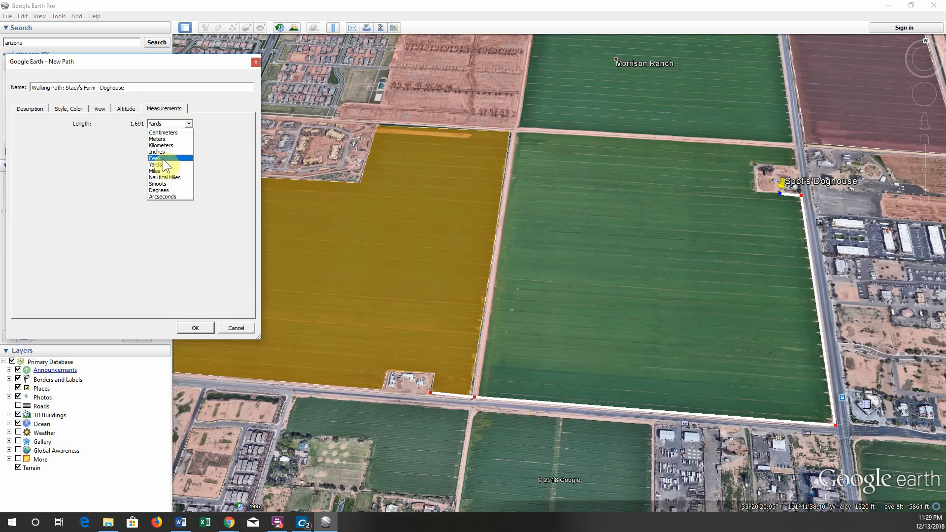
left_click(162, 159)
Save the path with the description "Distance: .96 Miles" and view its info balloon on the map
left_click(30, 109)
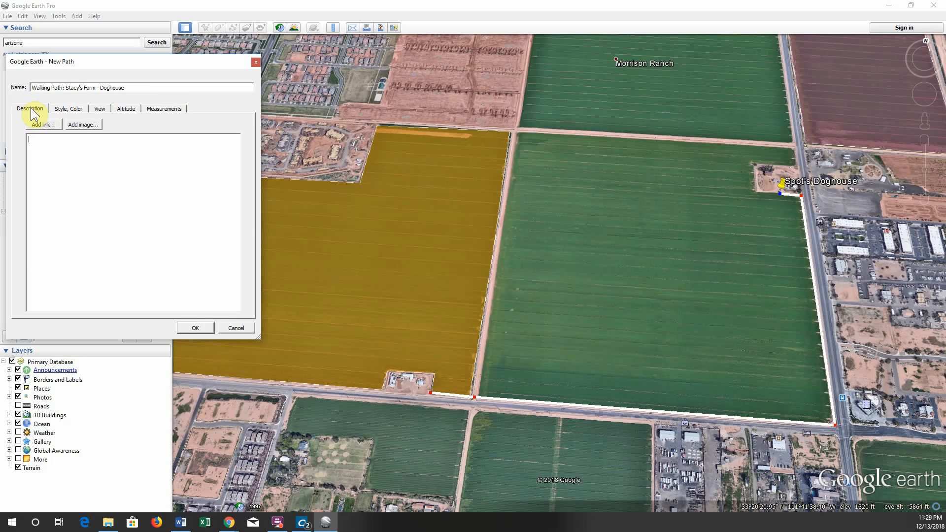
left_click(47, 150)
type("Distan")
type("ce: .96 Miles")
left_click(199, 328)
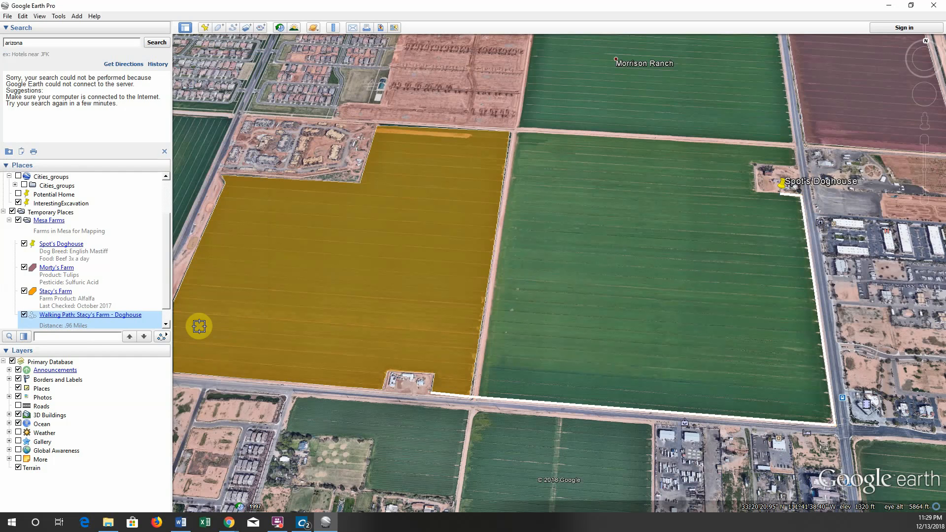
left_click(647, 410)
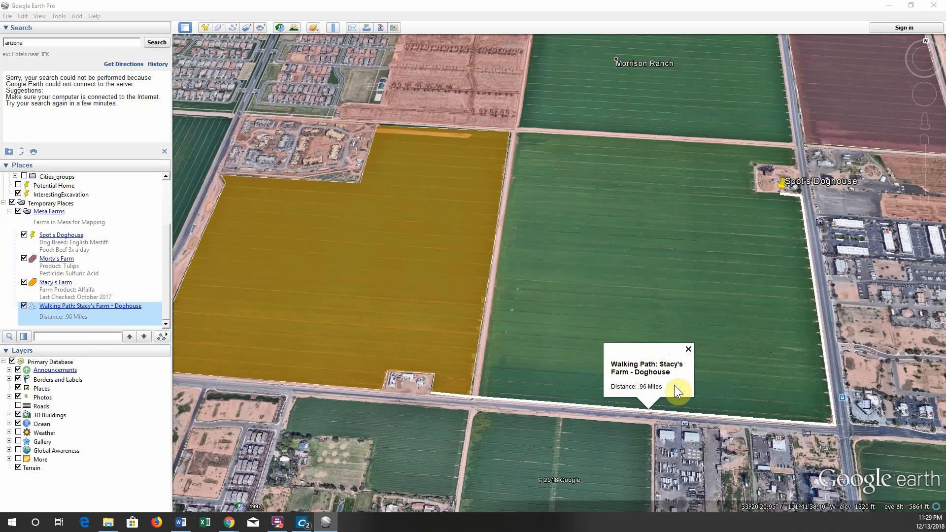
left_click(689, 350)
Draw a new path from Morty's Farm's southeast corner west along its south edge, down the main road, to Spot's Doghouse
left_click_drag(760, 342, 587, 387)
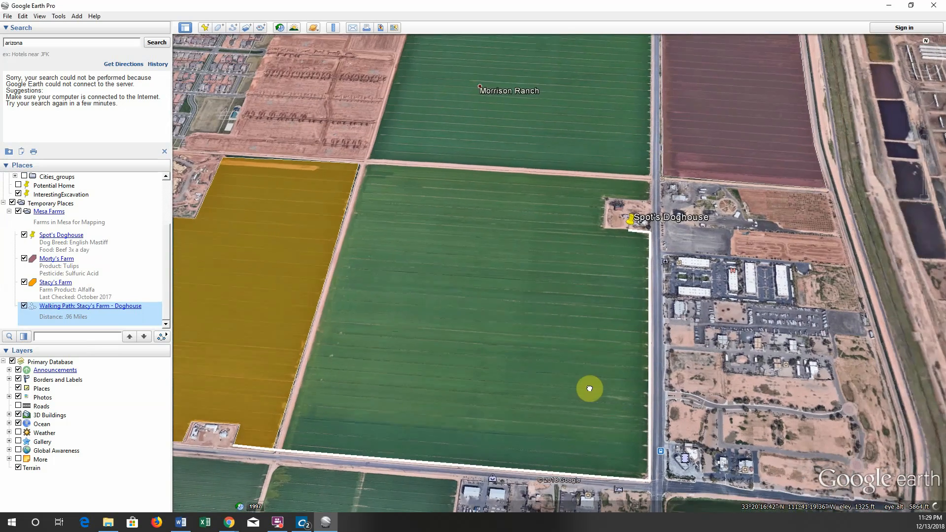
left_click_drag(606, 256, 439, 397)
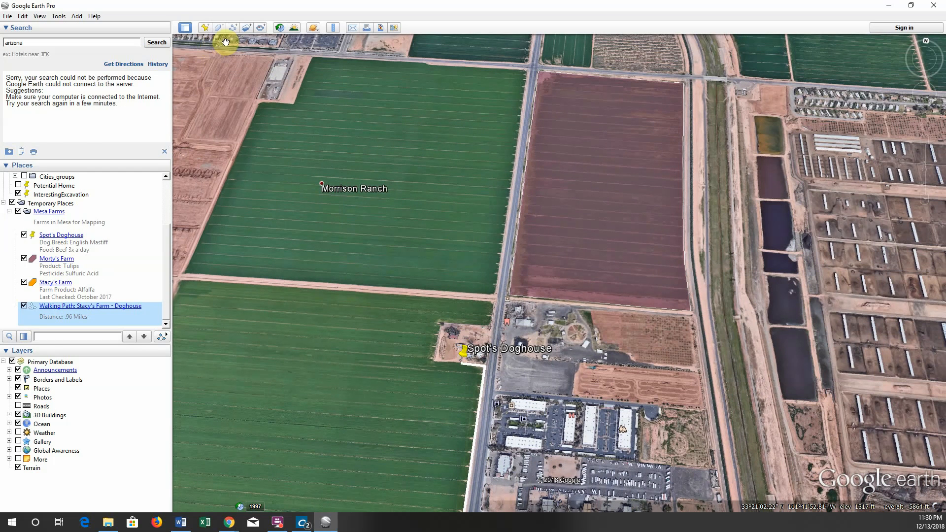
left_click(232, 27)
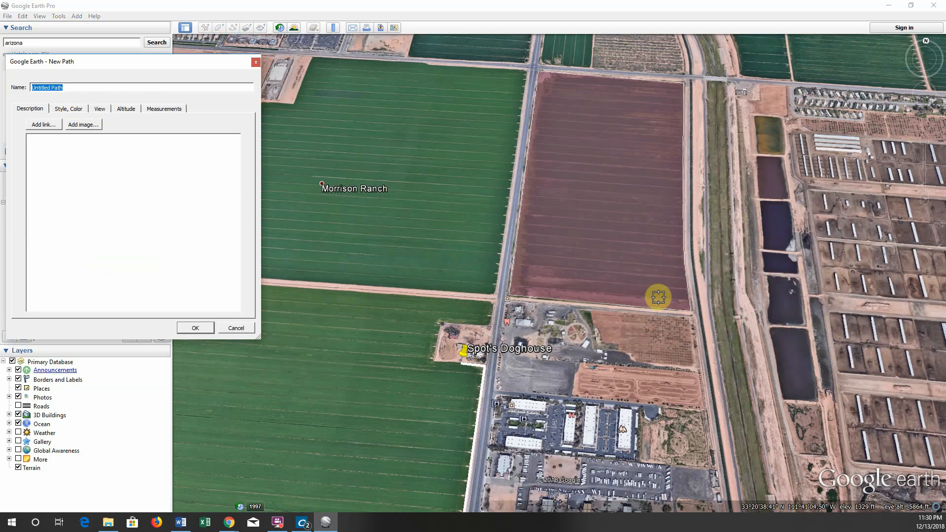
left_click(691, 312)
left_click(509, 294)
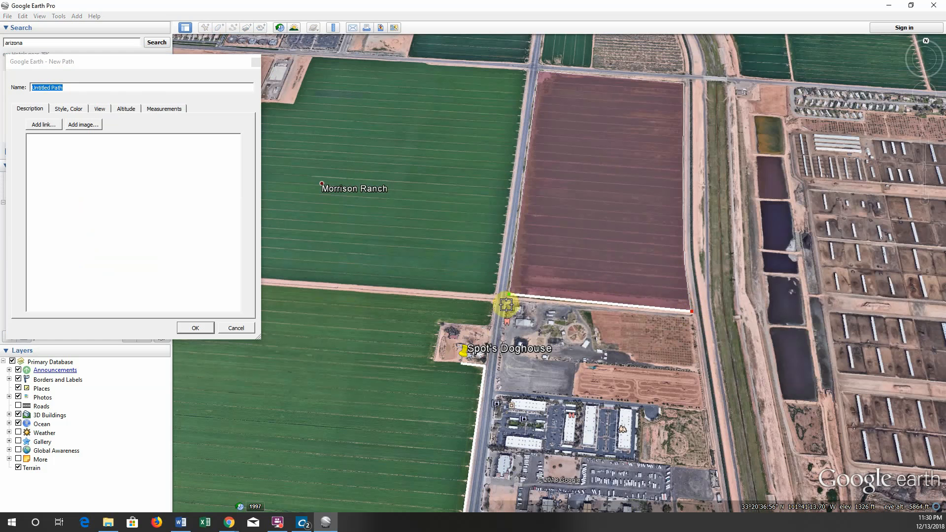
left_click(498, 368)
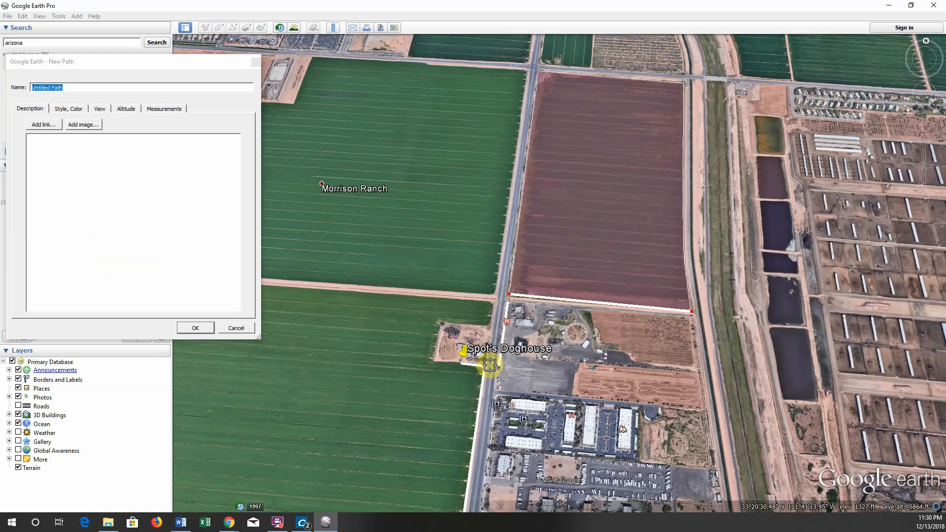
left_click(462, 364)
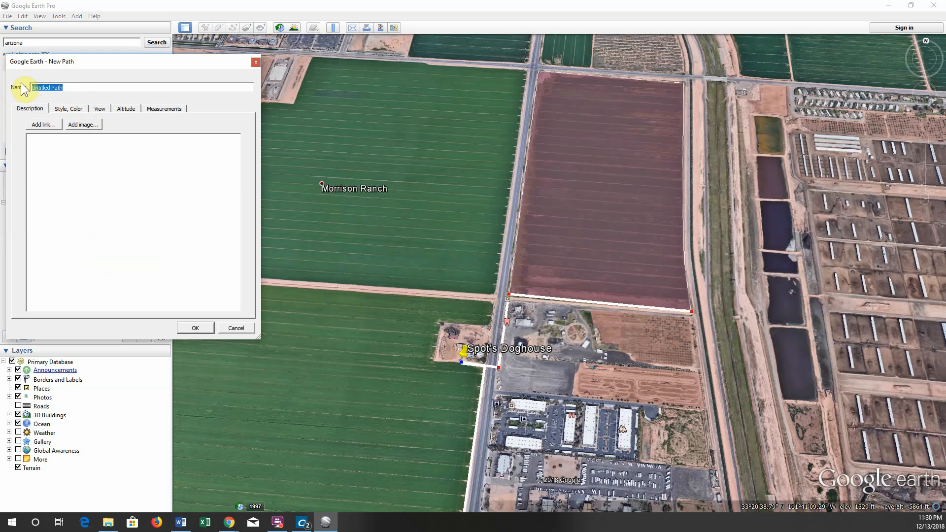
Name the path "Walking Path: Morty's Farm - Doghouse", check its length, and save it with the description "Distance: .44 Miles"
type("Walking Path: Morty's Farm - Doghouse")
left_click(73, 107)
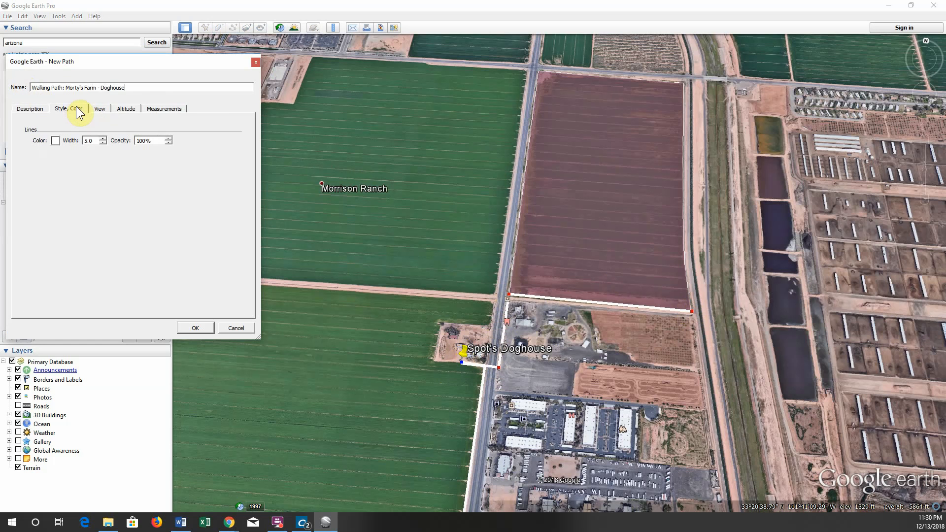
left_click(166, 108)
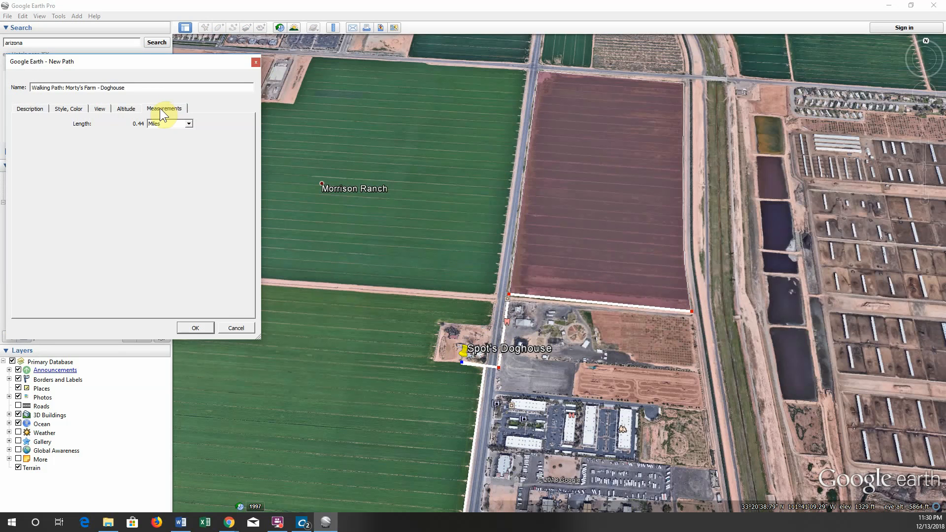
left_click(30, 108)
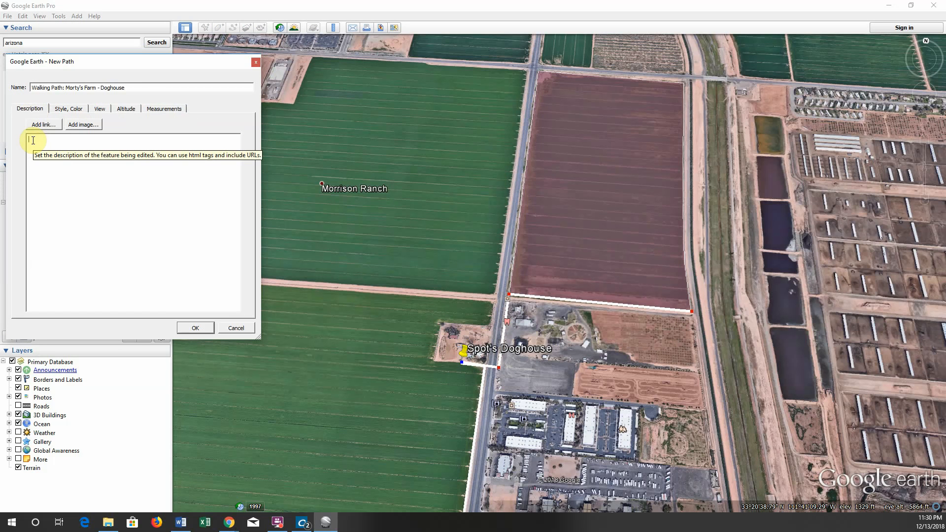
type("Distance: .44 Miles")
left_click(195, 328)
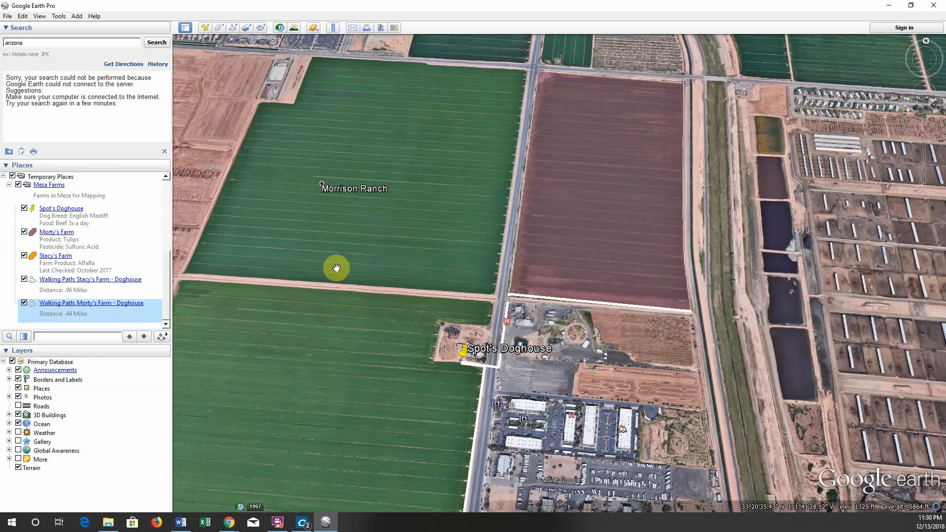
Save the Mesa Farms folder to the Desktop as a Kmz file named "Mesa Farms"
right_click(42, 187)
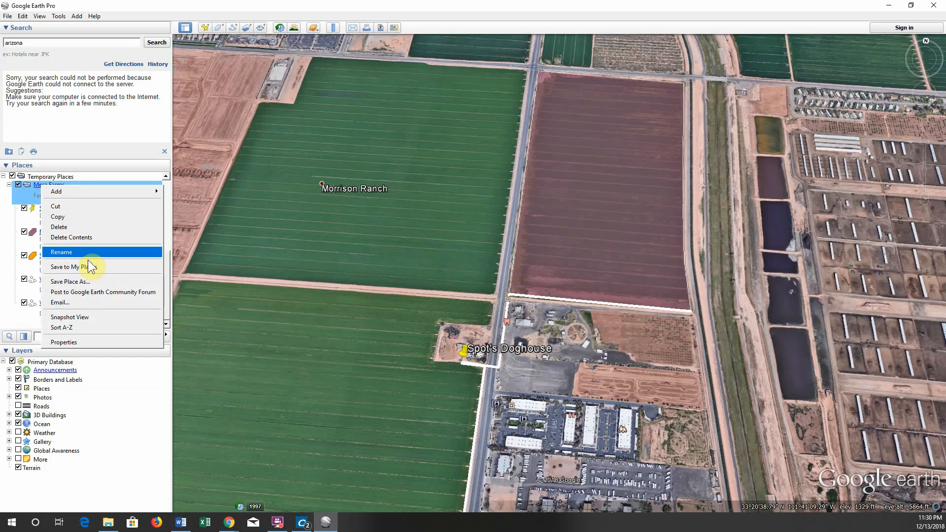
left_click(63, 281)
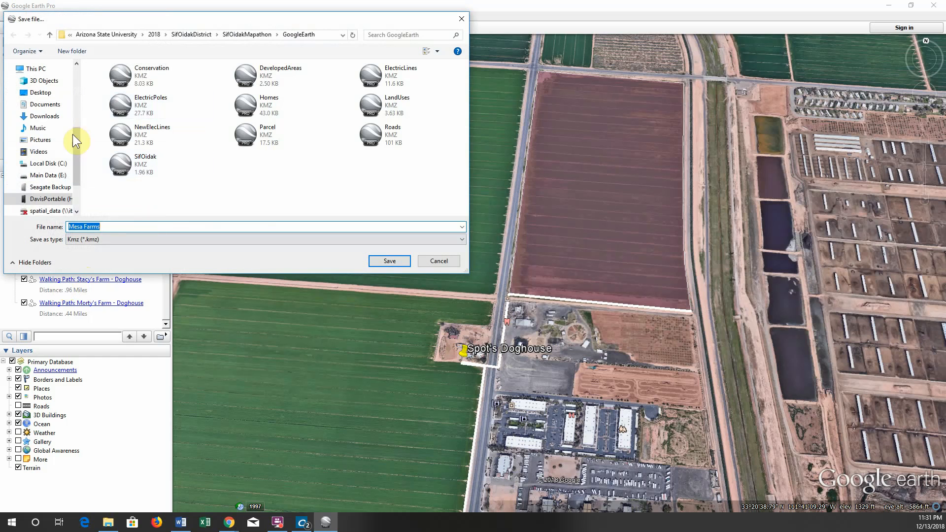
left_click(38, 199)
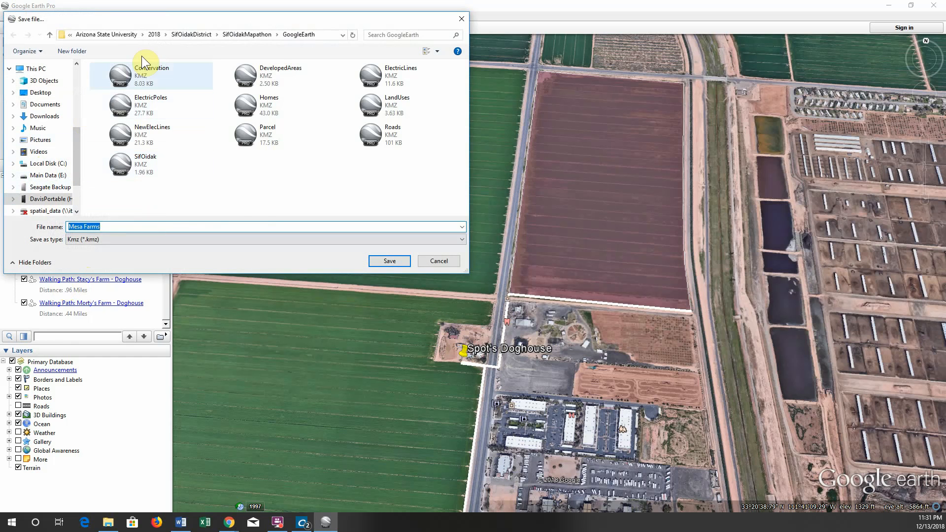
left_click(115, 34)
left_click(121, 34)
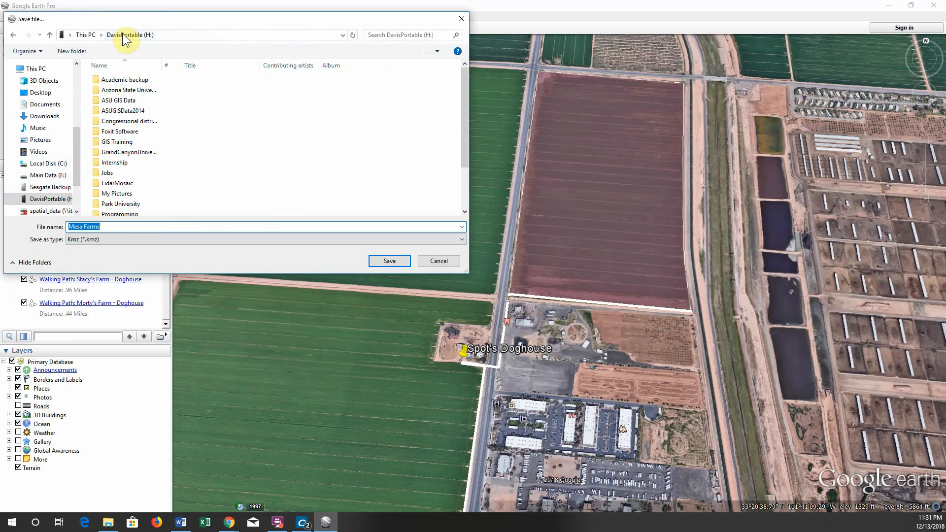
left_click(41, 92)
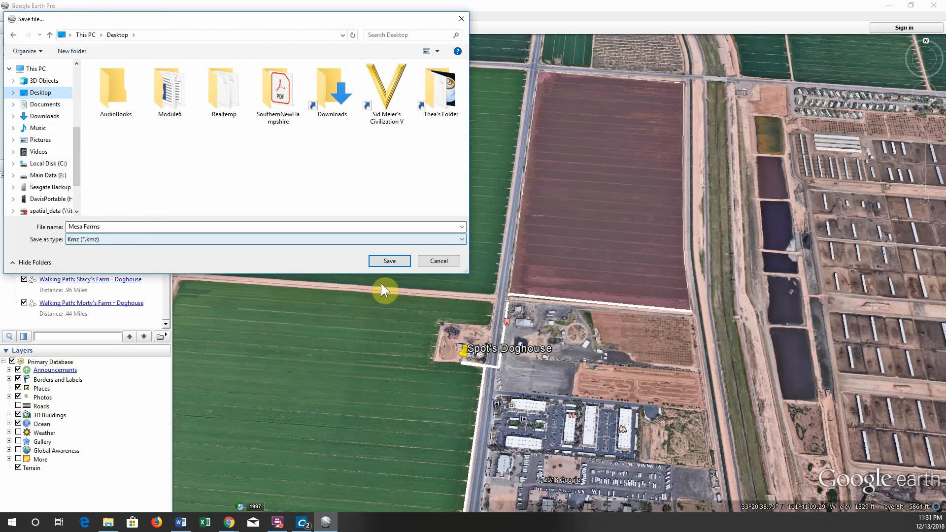
left_click(389, 261)
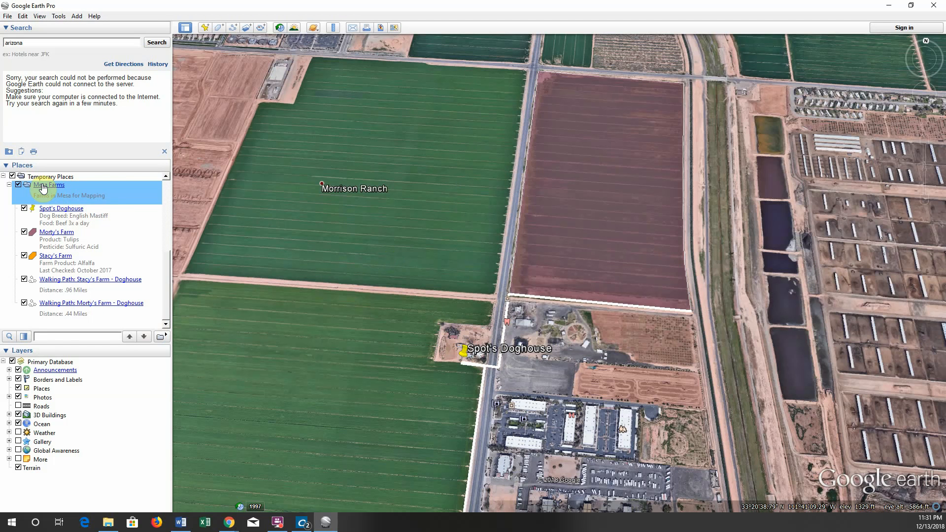
scroll(500, 344, "down", 3)
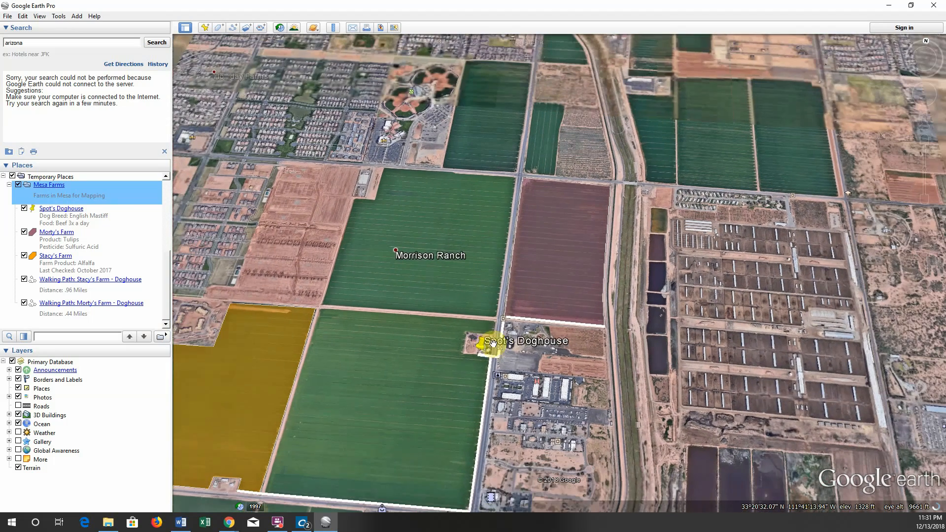